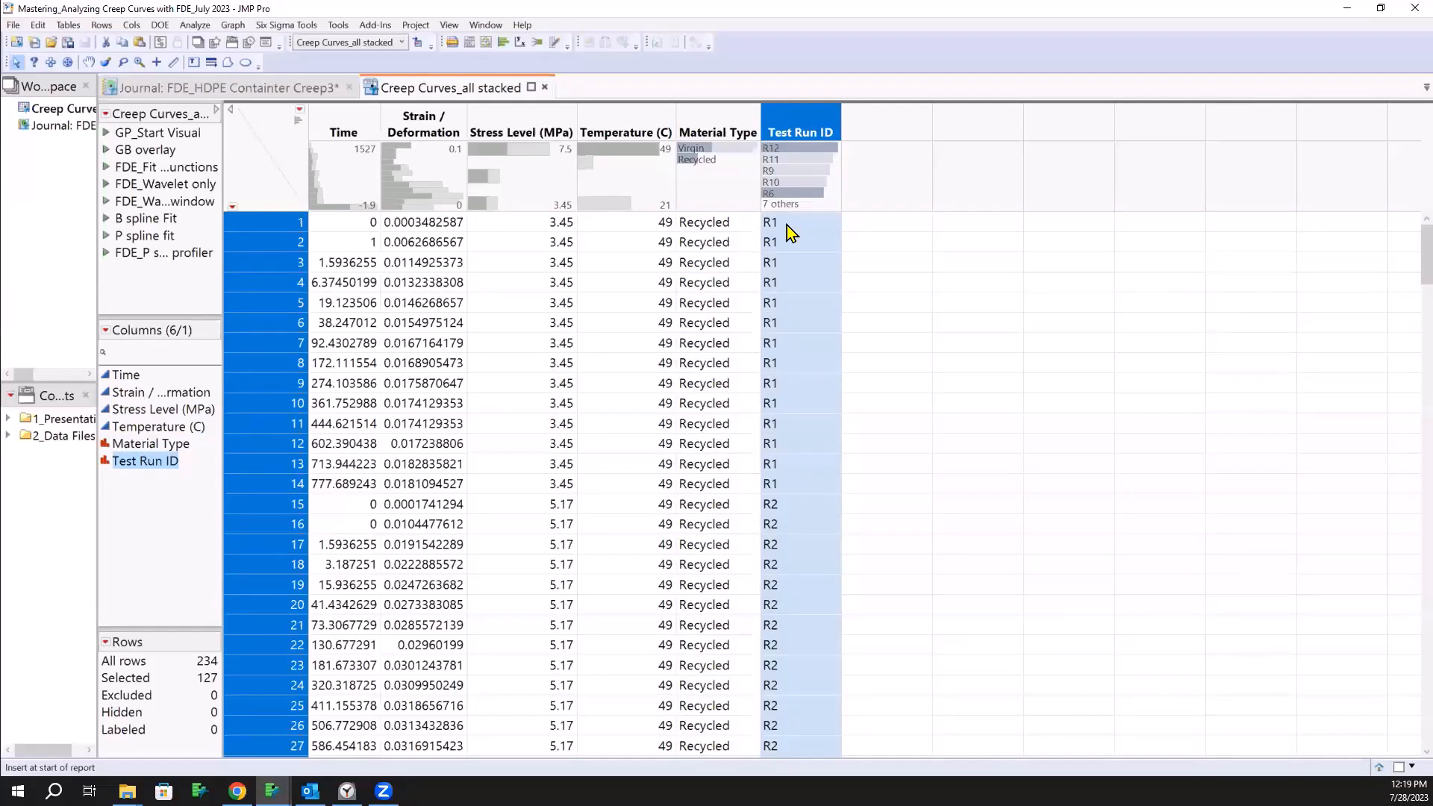
Step: Run the table's GP_Start Visual script and show the control panel of the resulting graph
left_click(783, 227)
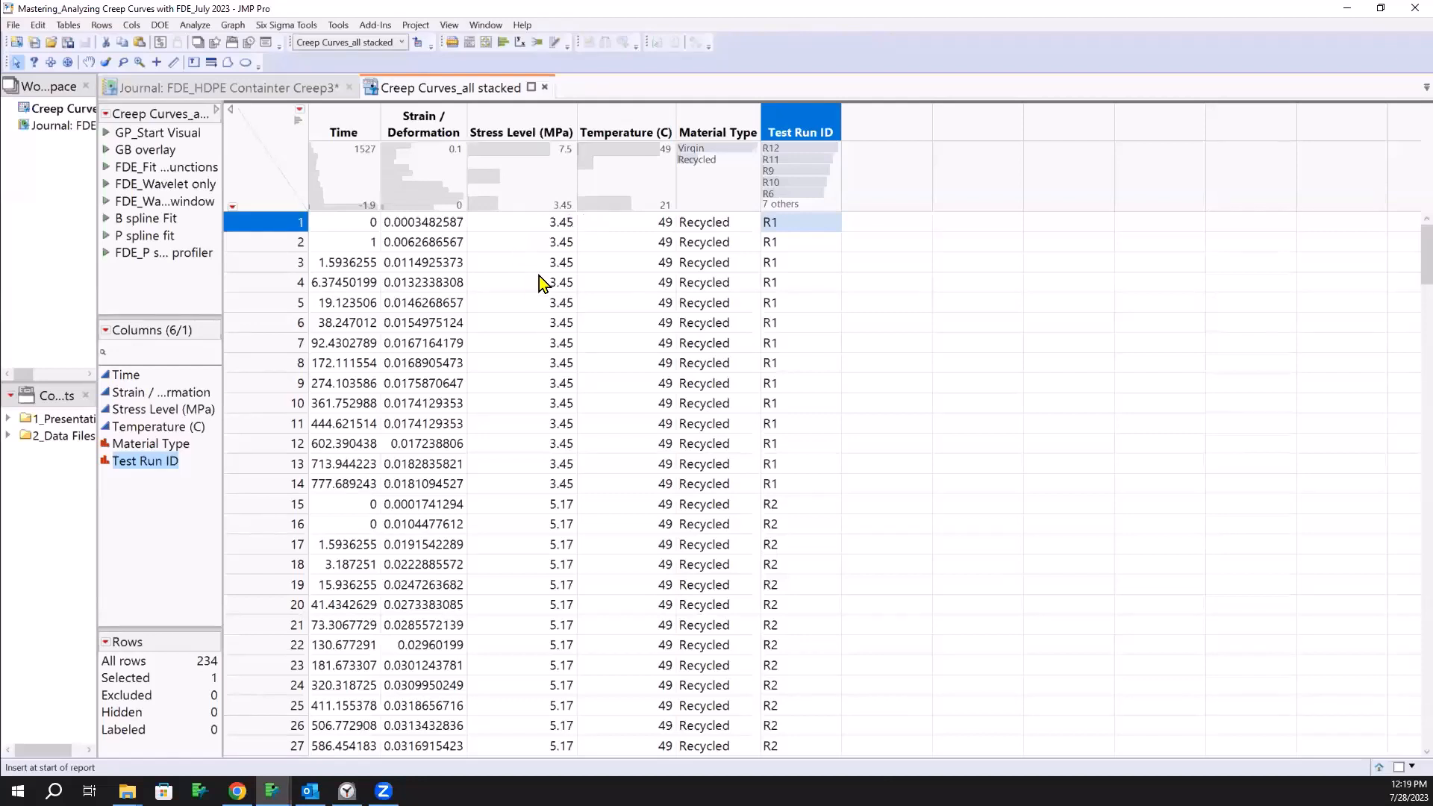
left_click(107, 134)
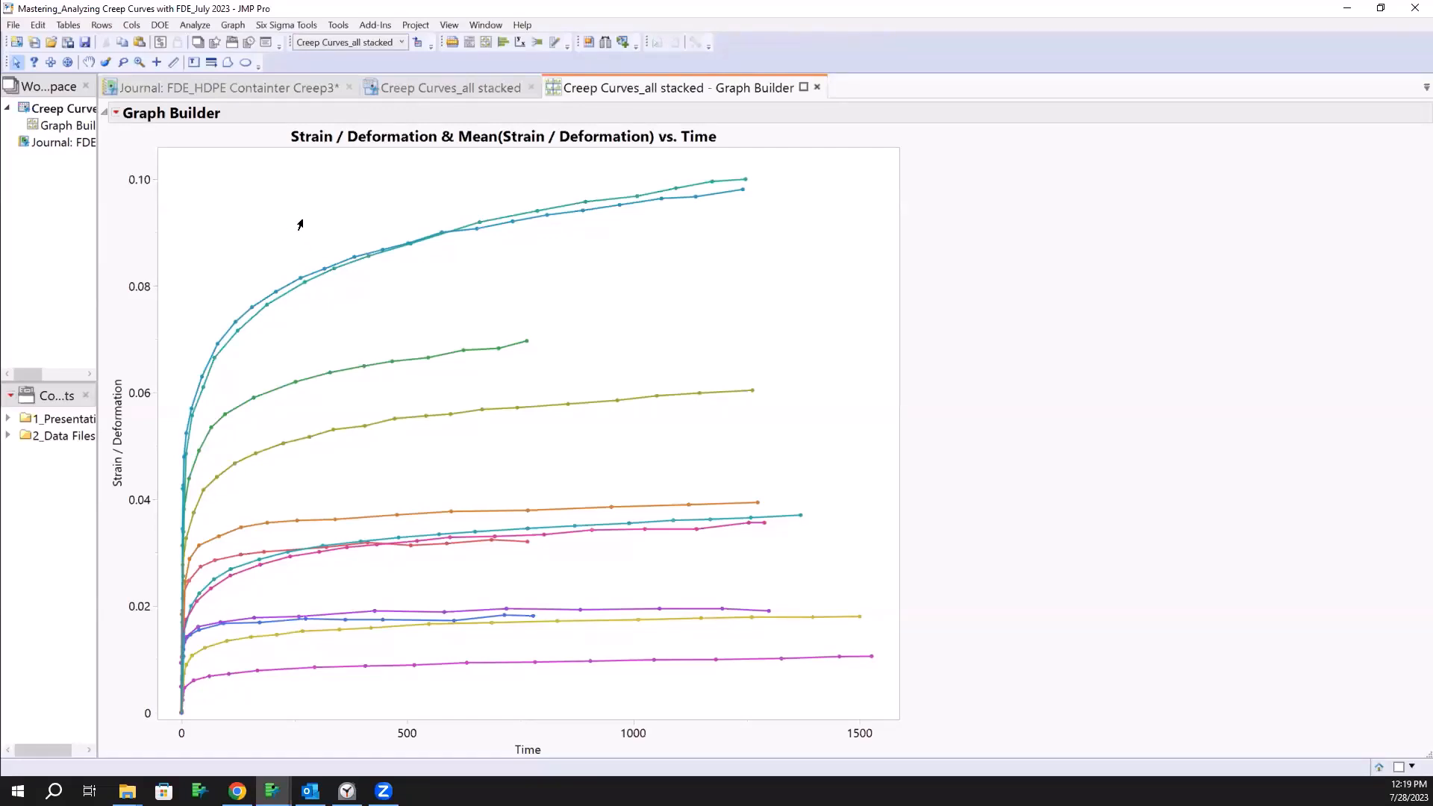
left_click(116, 113)
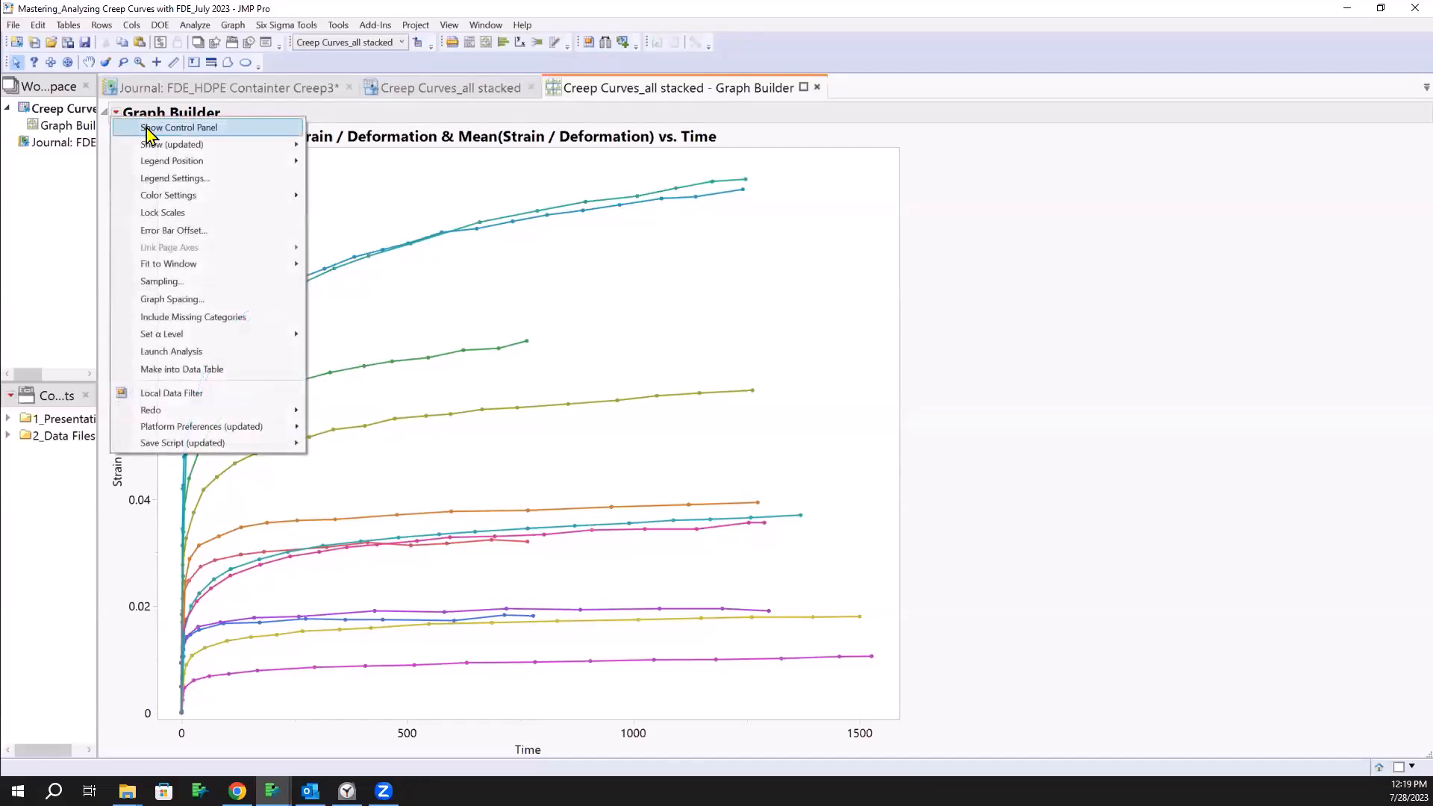
left_click(149, 127)
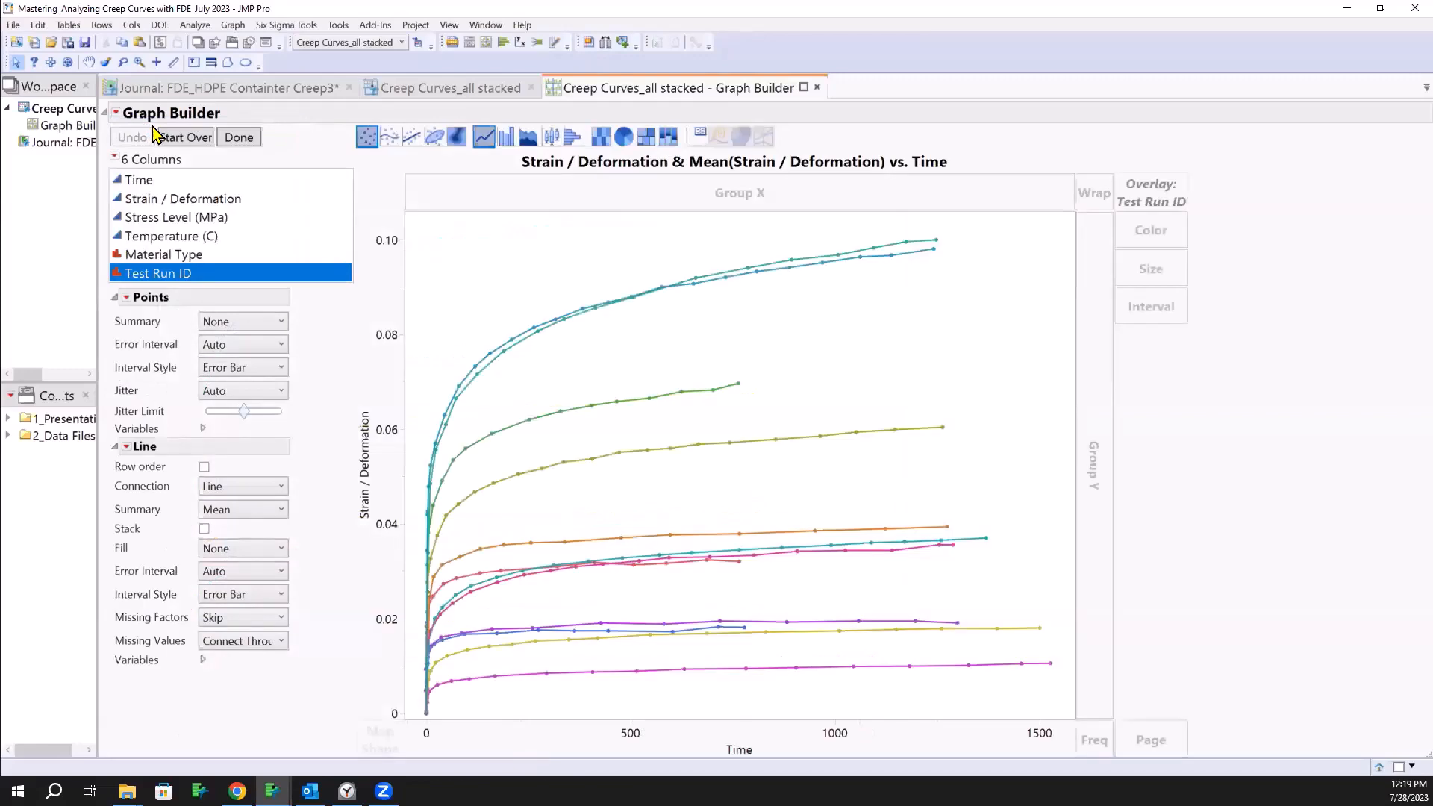
Step: Replace the graph's line element with a spline smoother and lower its lambda so the curves follow the points closely
left_click(484, 138)
left_click_drag(393, 152, 494, 288)
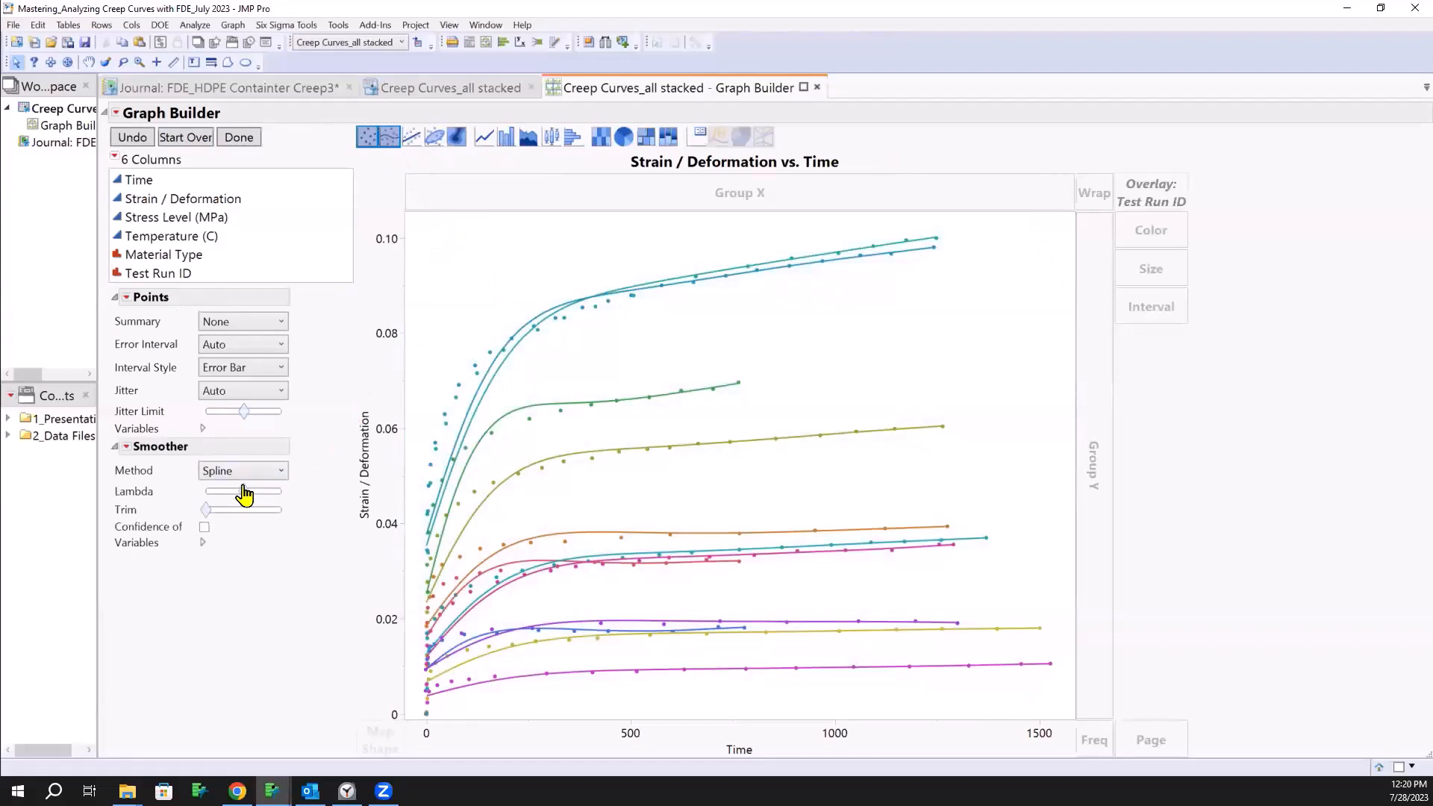
mouse_move(244, 494)
left_mouse_down()
mouse_move(218, 498)
mouse_move(309, 515)
mouse_move(212, 512)
mouse_move(247, 515)
mouse_move(205, 525)
left_mouse_up()
mouse_move(329, 397)
left_mouse_down()
mouse_move(417, 356)
mouse_move(481, 414)
mouse_move(472, 524)
left_mouse_up()
left_click_drag(467, 581, 464, 692)
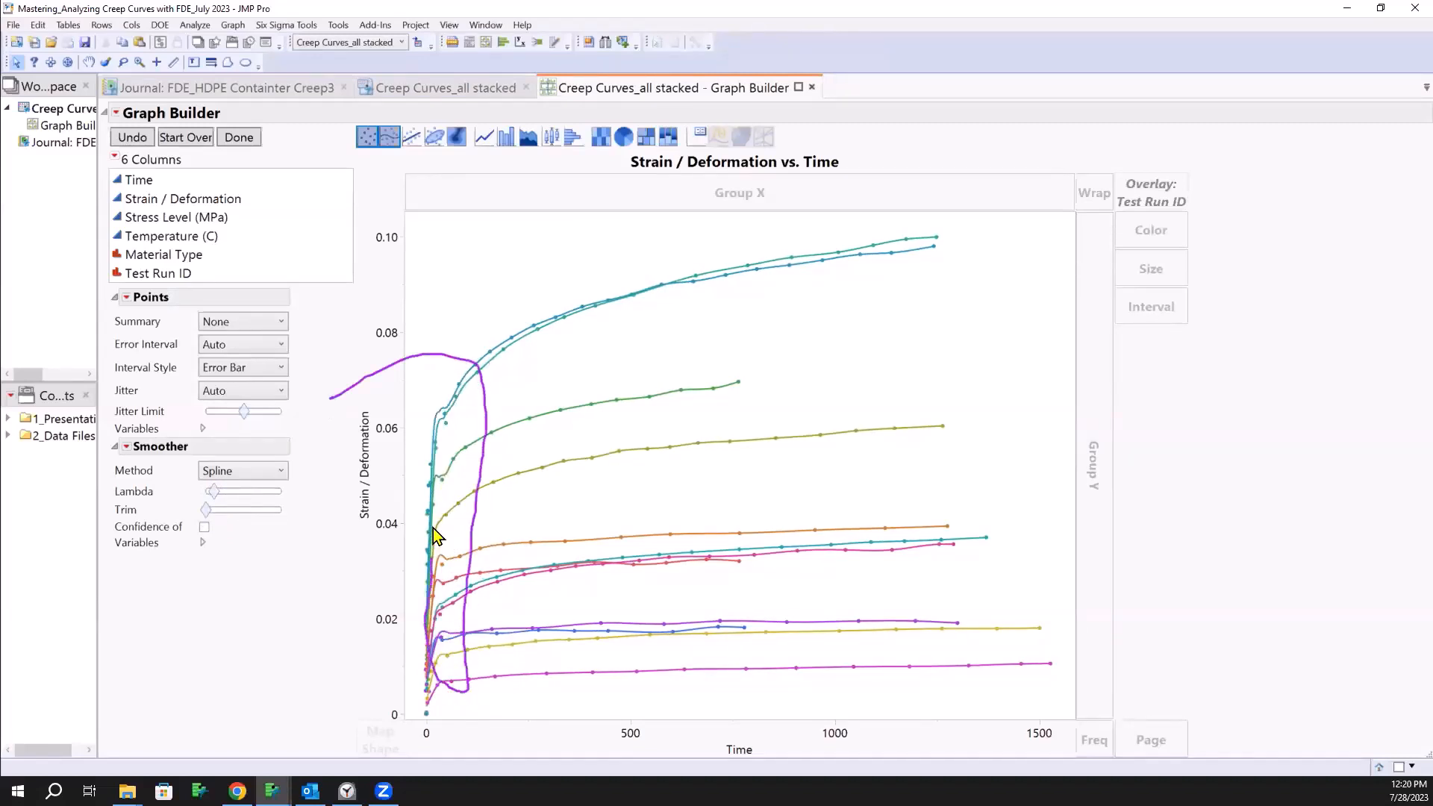
key("Escape")
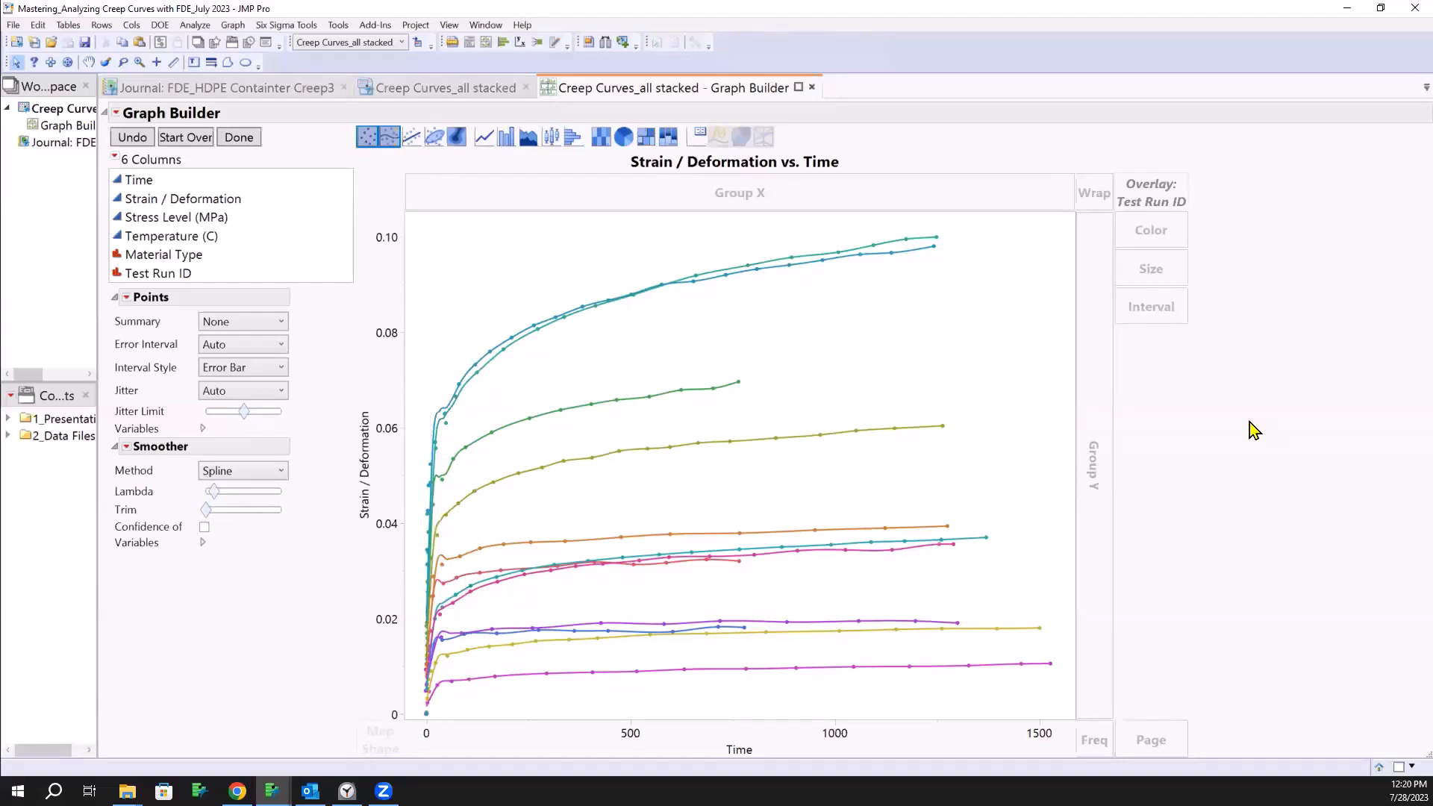
mouse_move(1248, 418)
left_mouse_down()
mouse_move(1061, 282)
mouse_move(843, 276)
mouse_move(657, 303)
left_mouse_up()
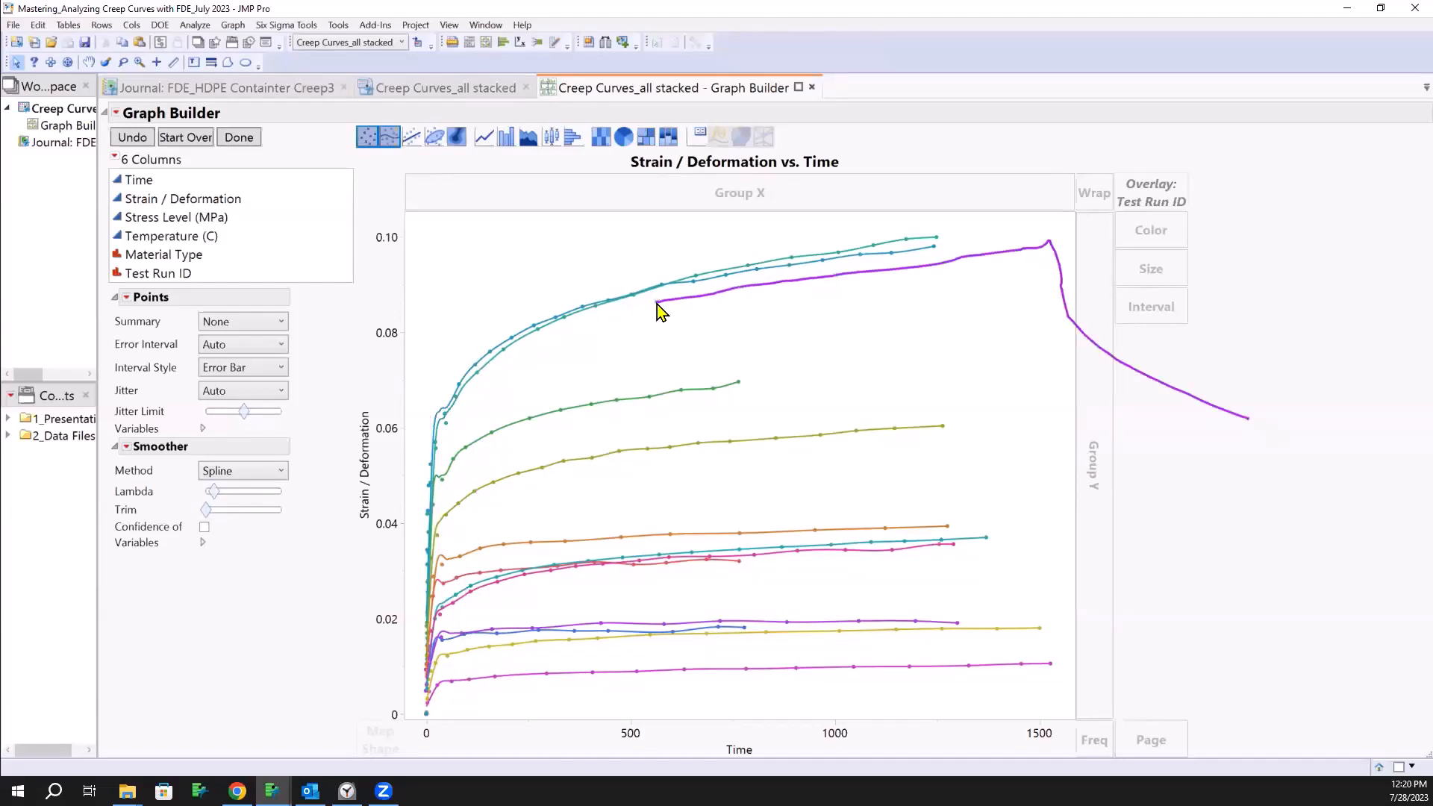
mouse_move(1200, 578)
left_mouse_down()
mouse_move(1007, 613)
mouse_move(964, 415)
mouse_move(906, 306)
left_mouse_up()
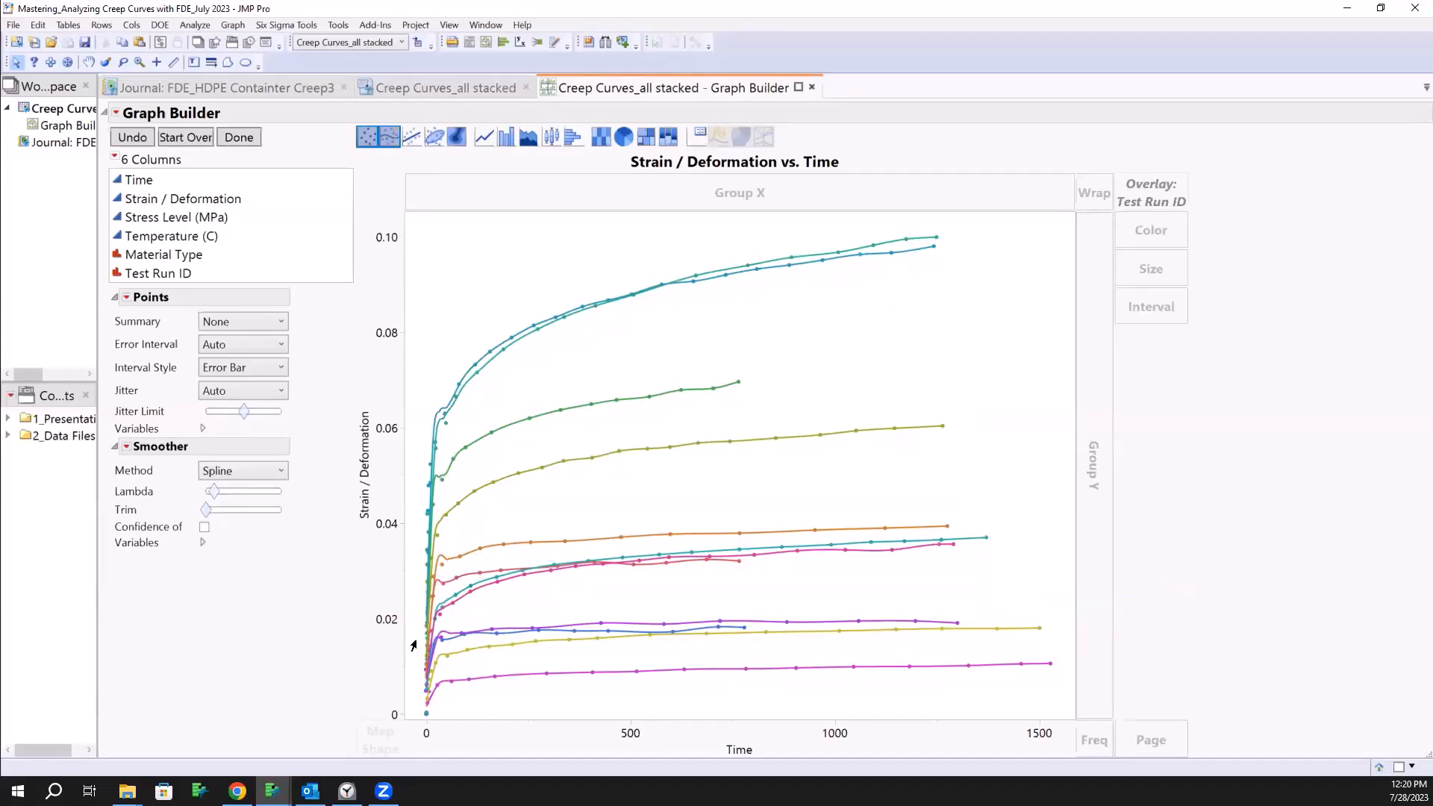
Step: Try the Moving Average smoothing method with a smaller local width, and switch the method back to Spline
left_click(273, 472)
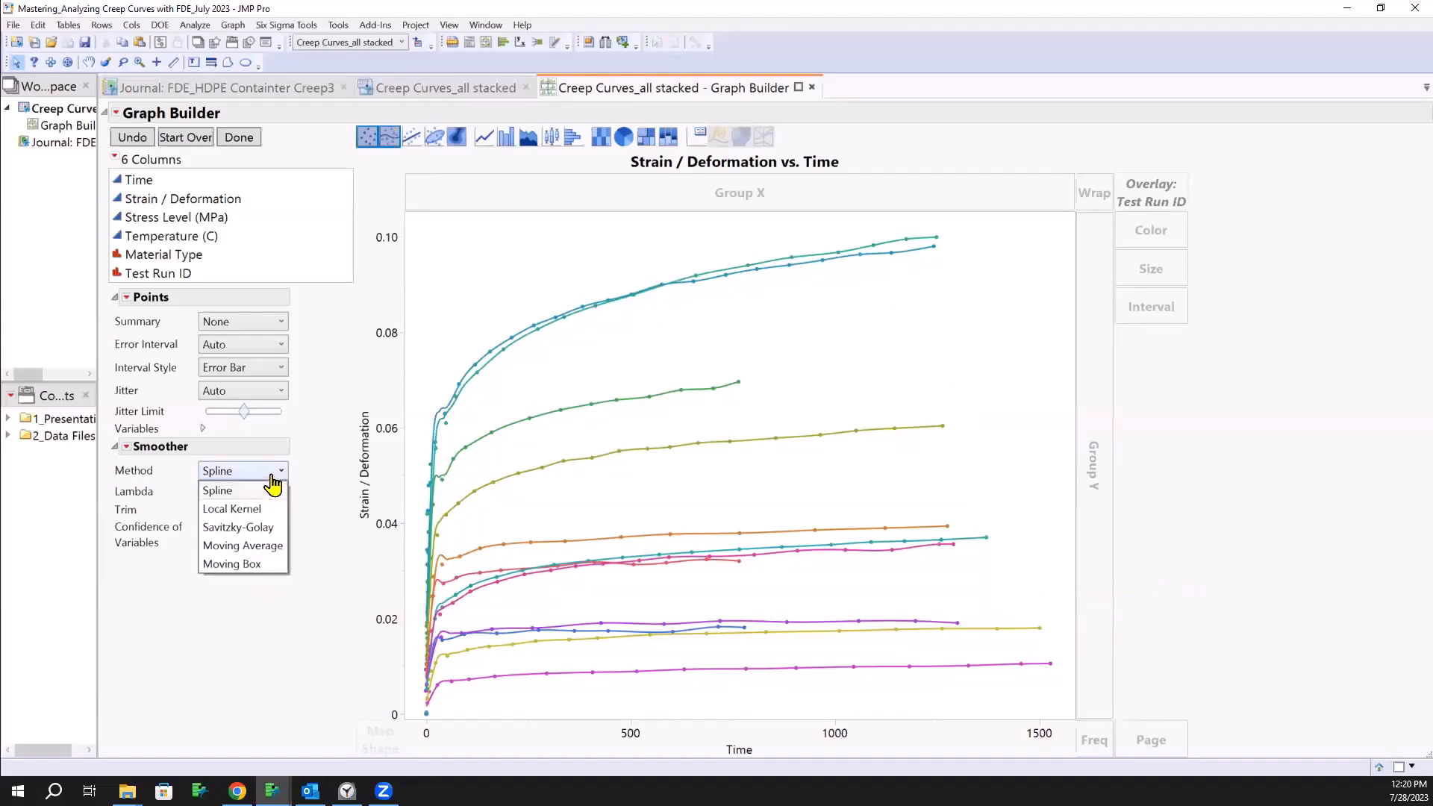
left_click(257, 545)
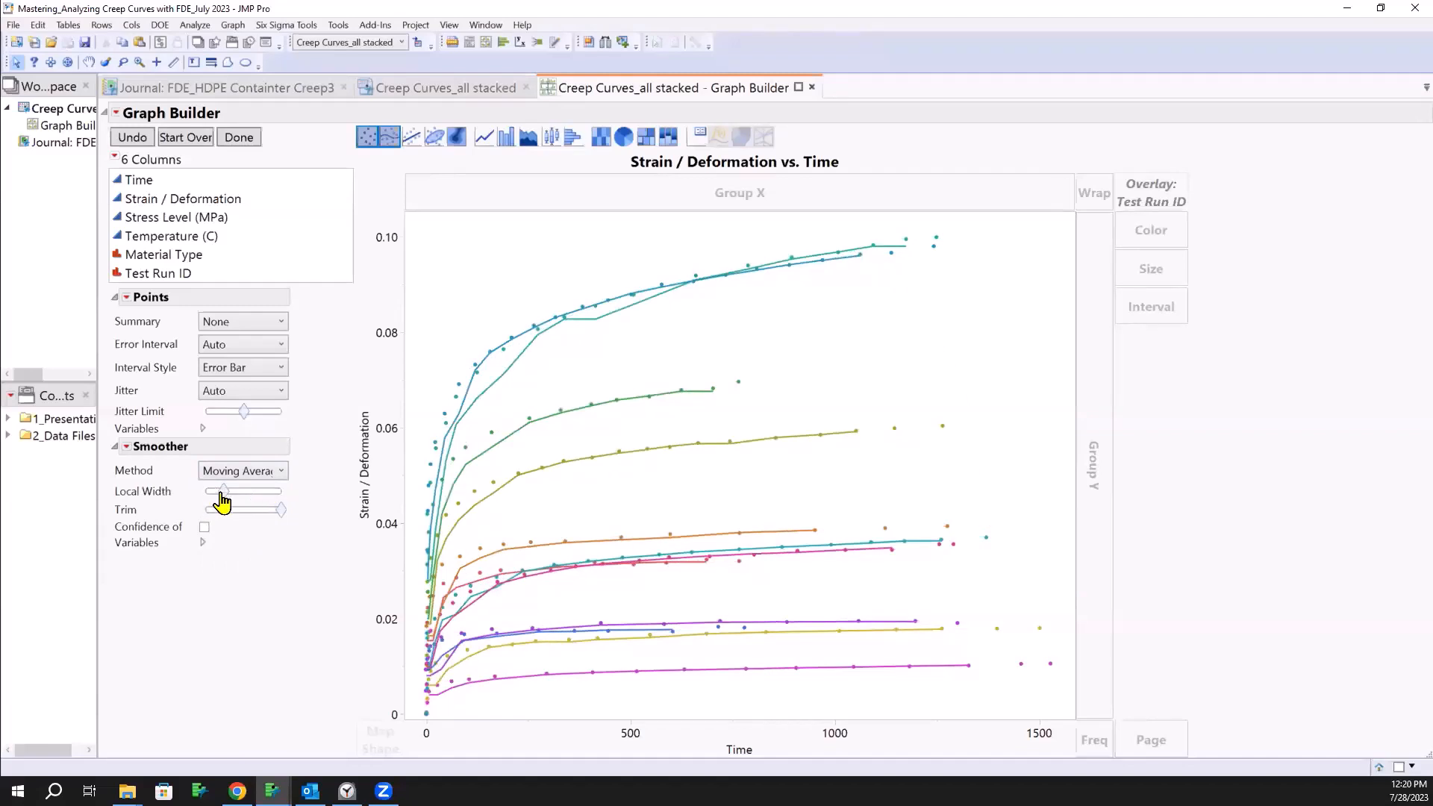
mouse_move(217, 492)
left_mouse_down()
mouse_move(239, 492)
mouse_move(223, 494)
left_mouse_up()
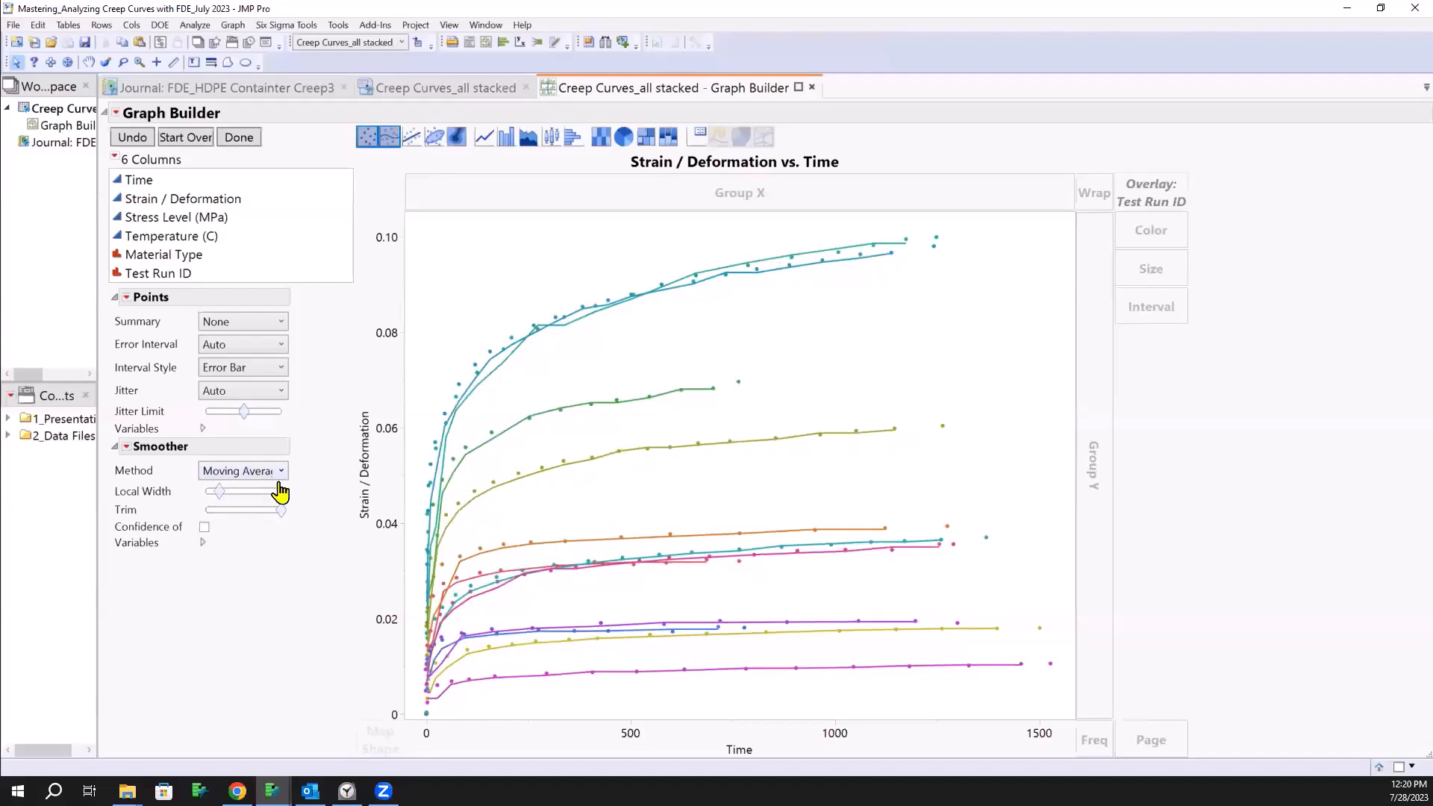
left_click(277, 471)
left_click(263, 492)
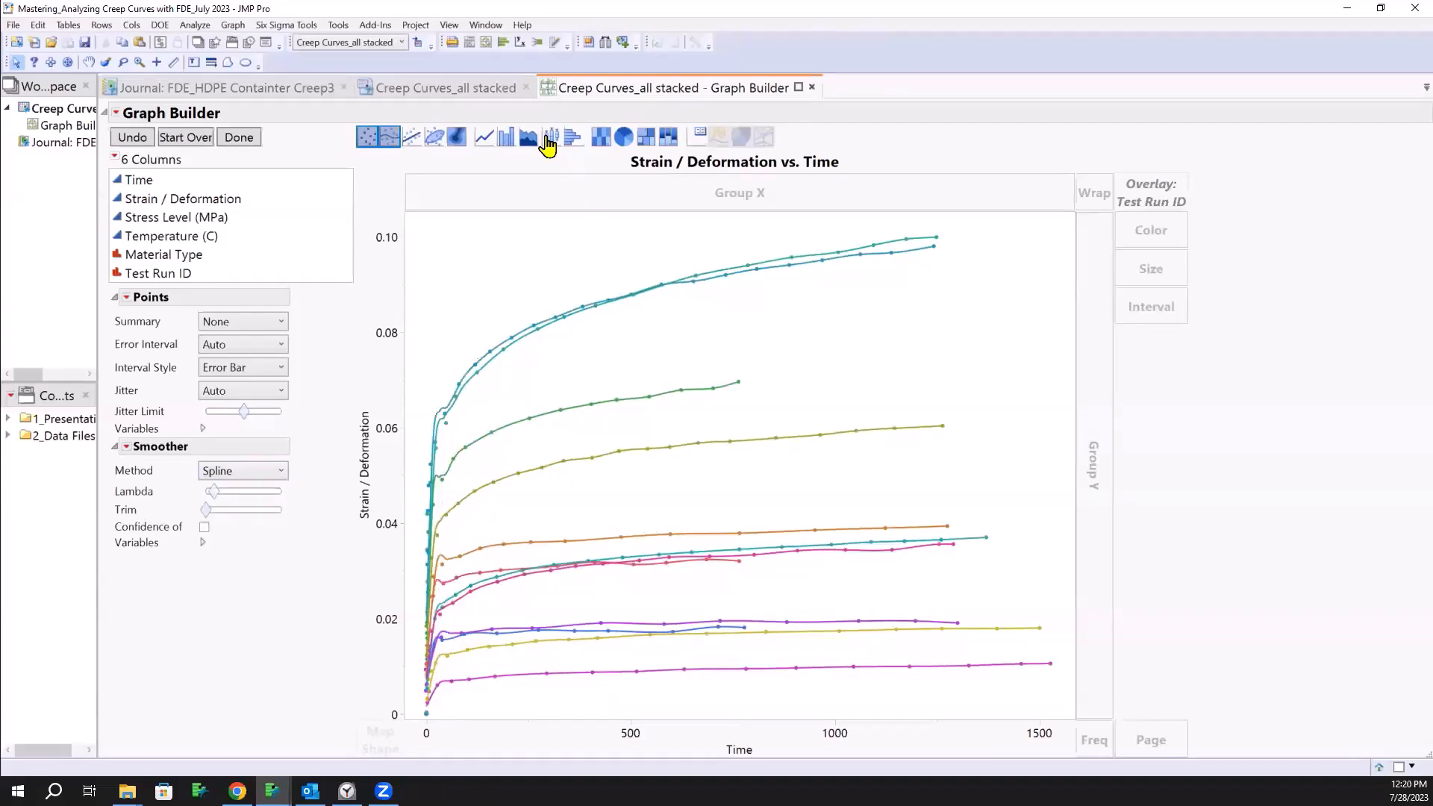
Step: Close the Graph Builder report and launch the Functional Data Explorer on the Creep Curves_all stacked table
left_click(812, 87)
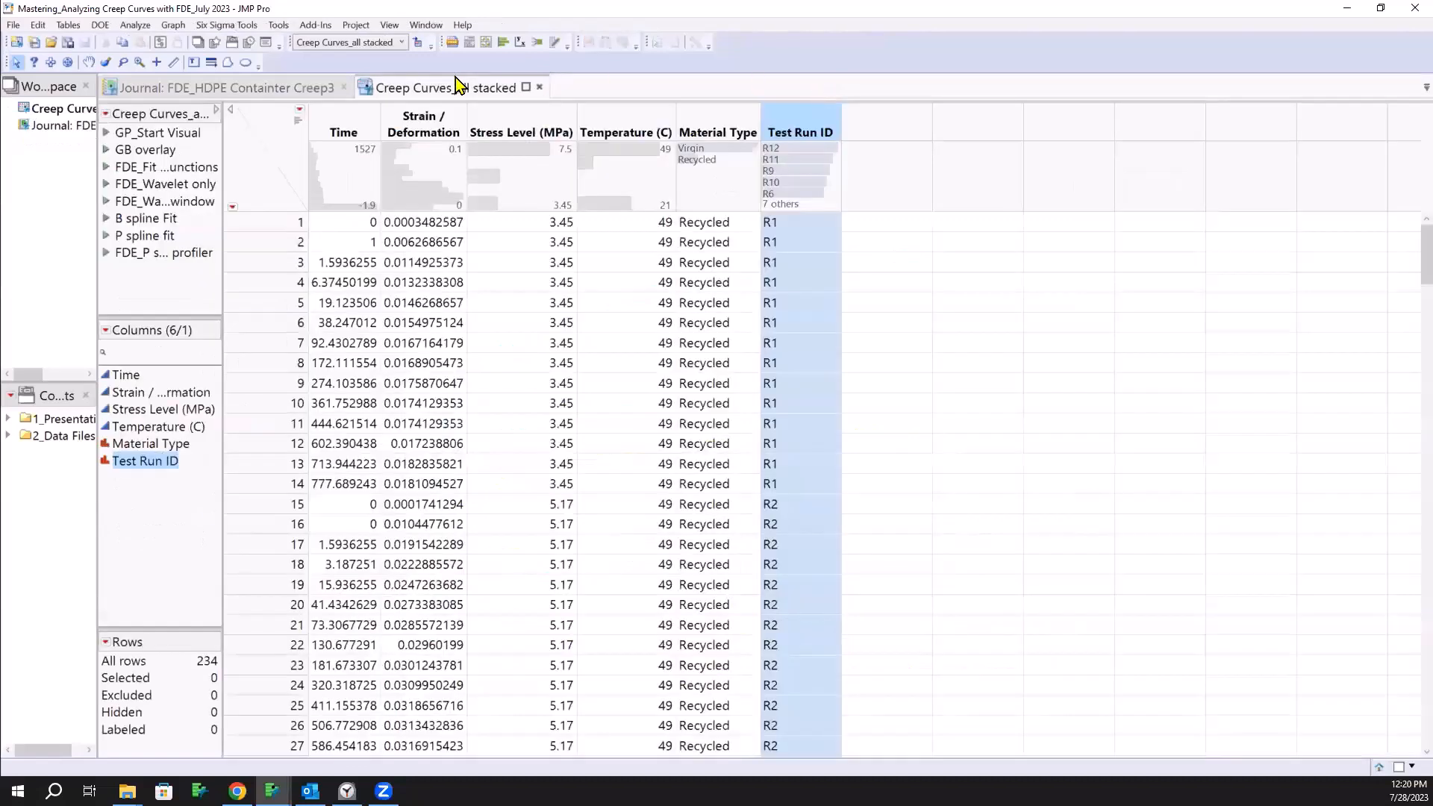
left_click(135, 27)
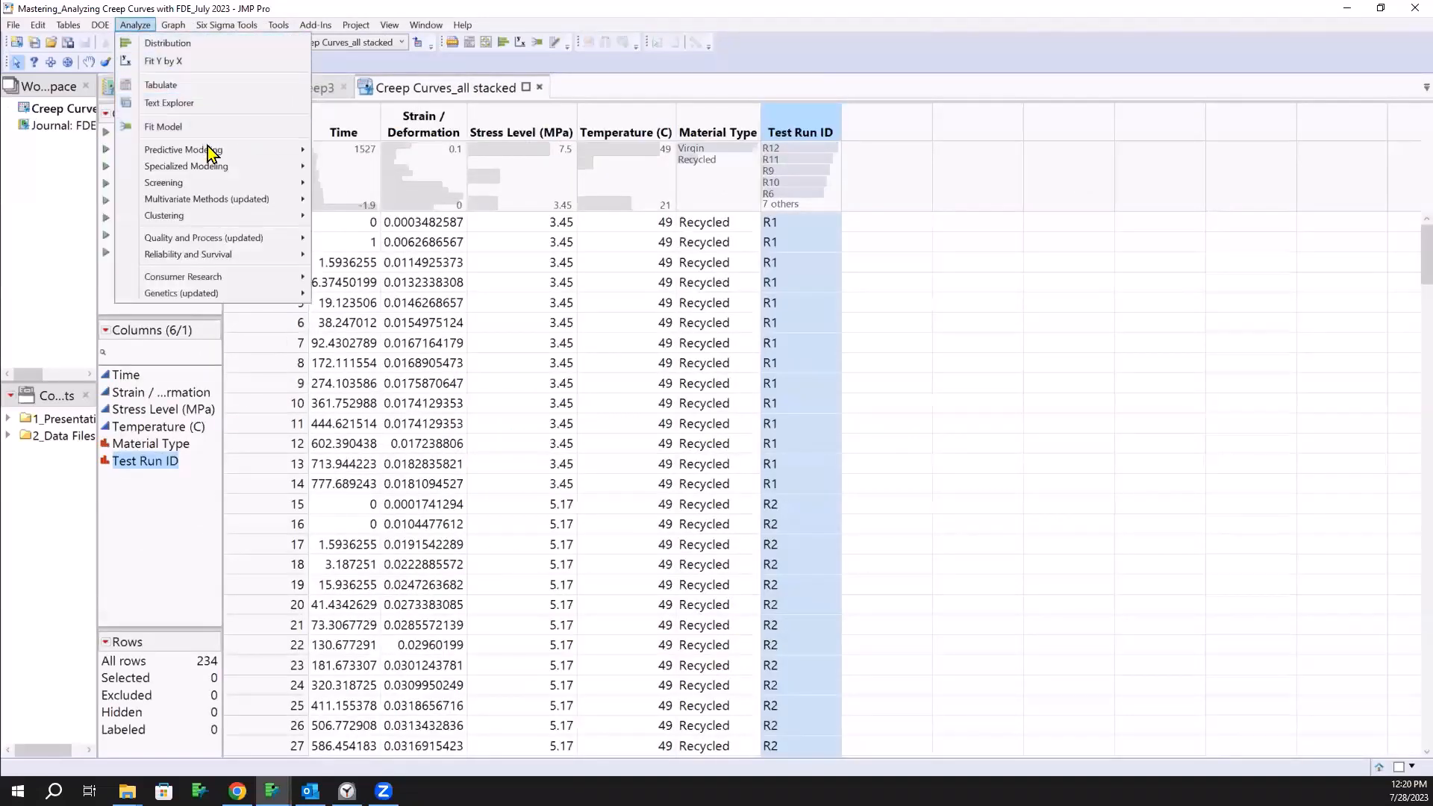
mouse_move(219, 173)
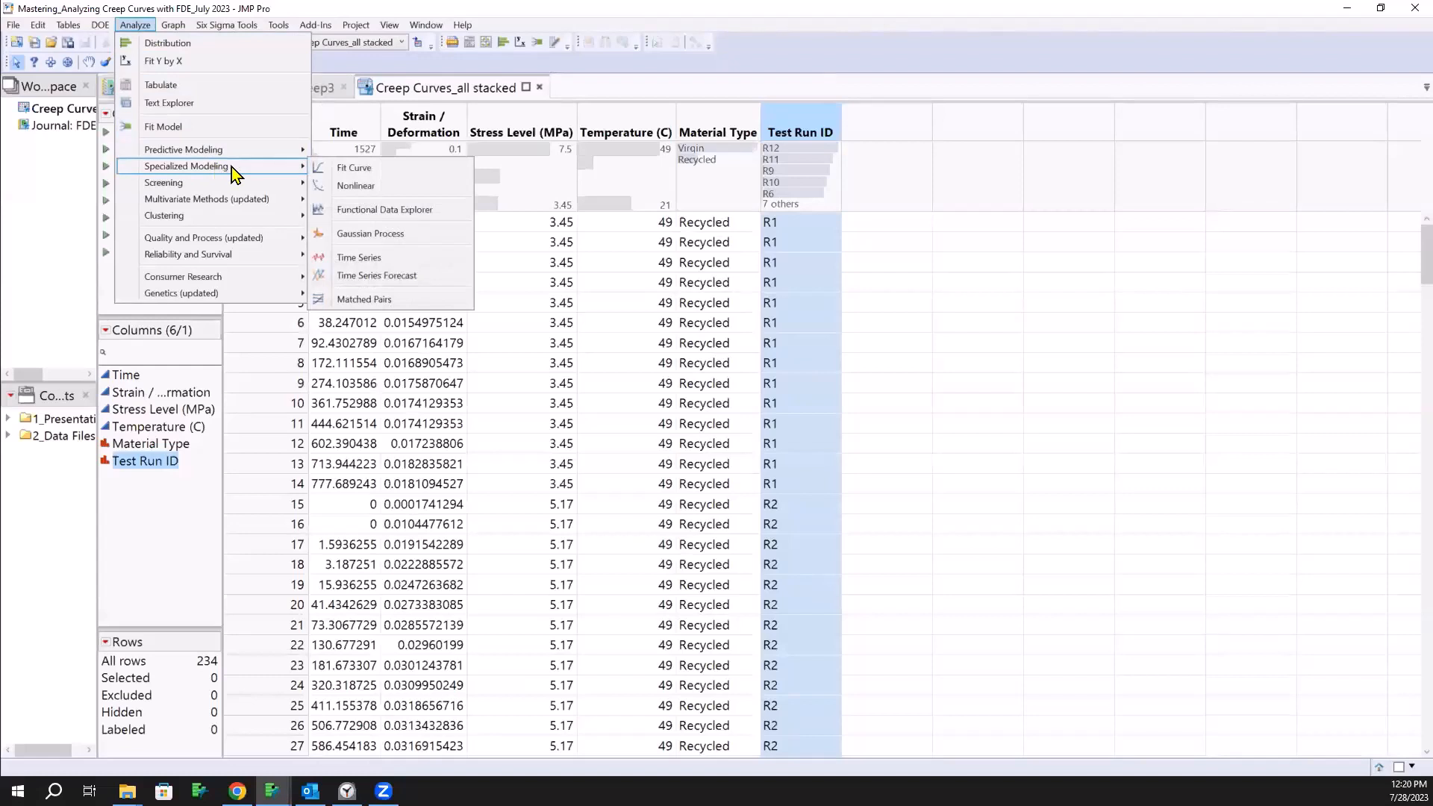
left_click(427, 212)
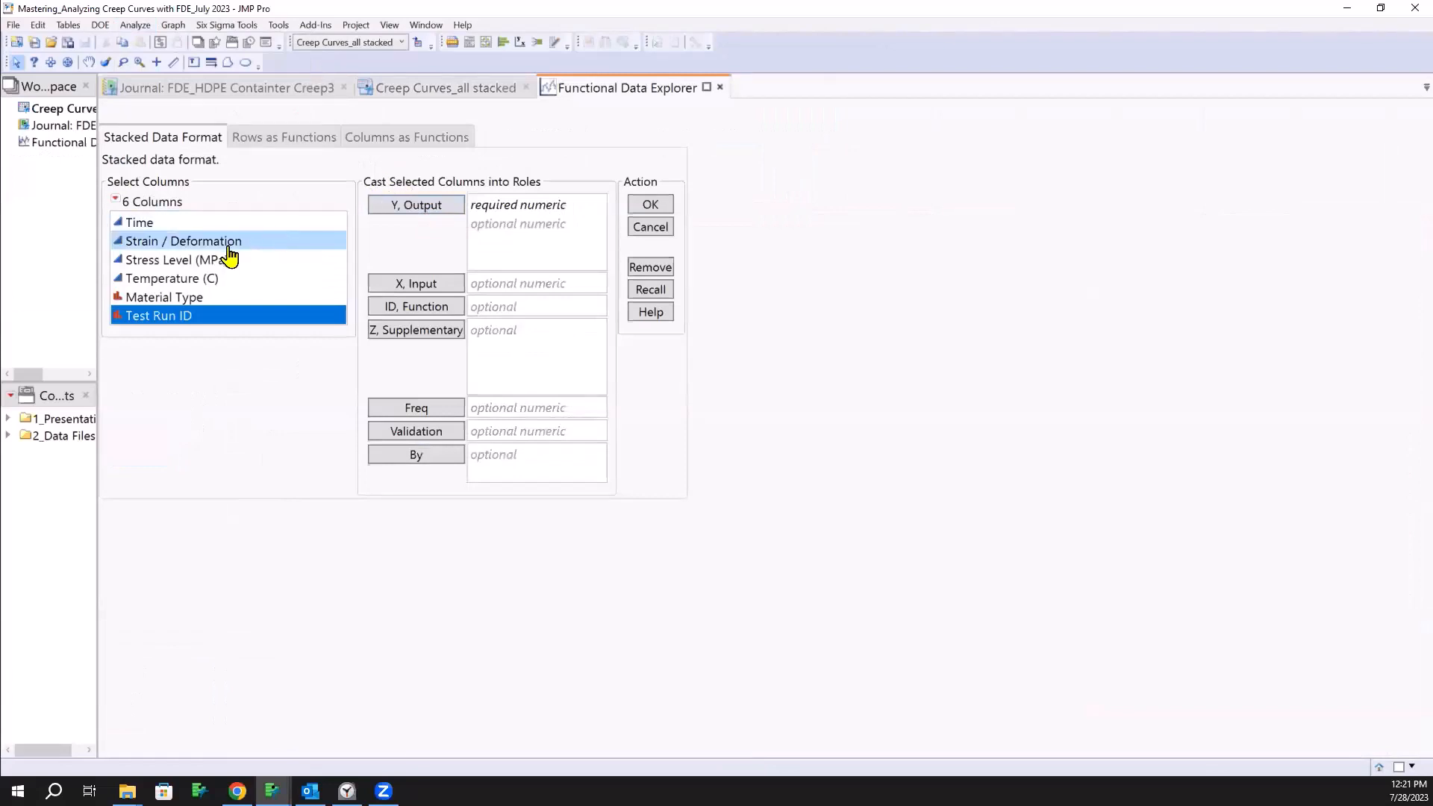
Step: Assign Time as X, Input, Strain / Deformation as Y, Output and Test Run ID as ID, Function
left_click(201, 227)
left_click(409, 284)
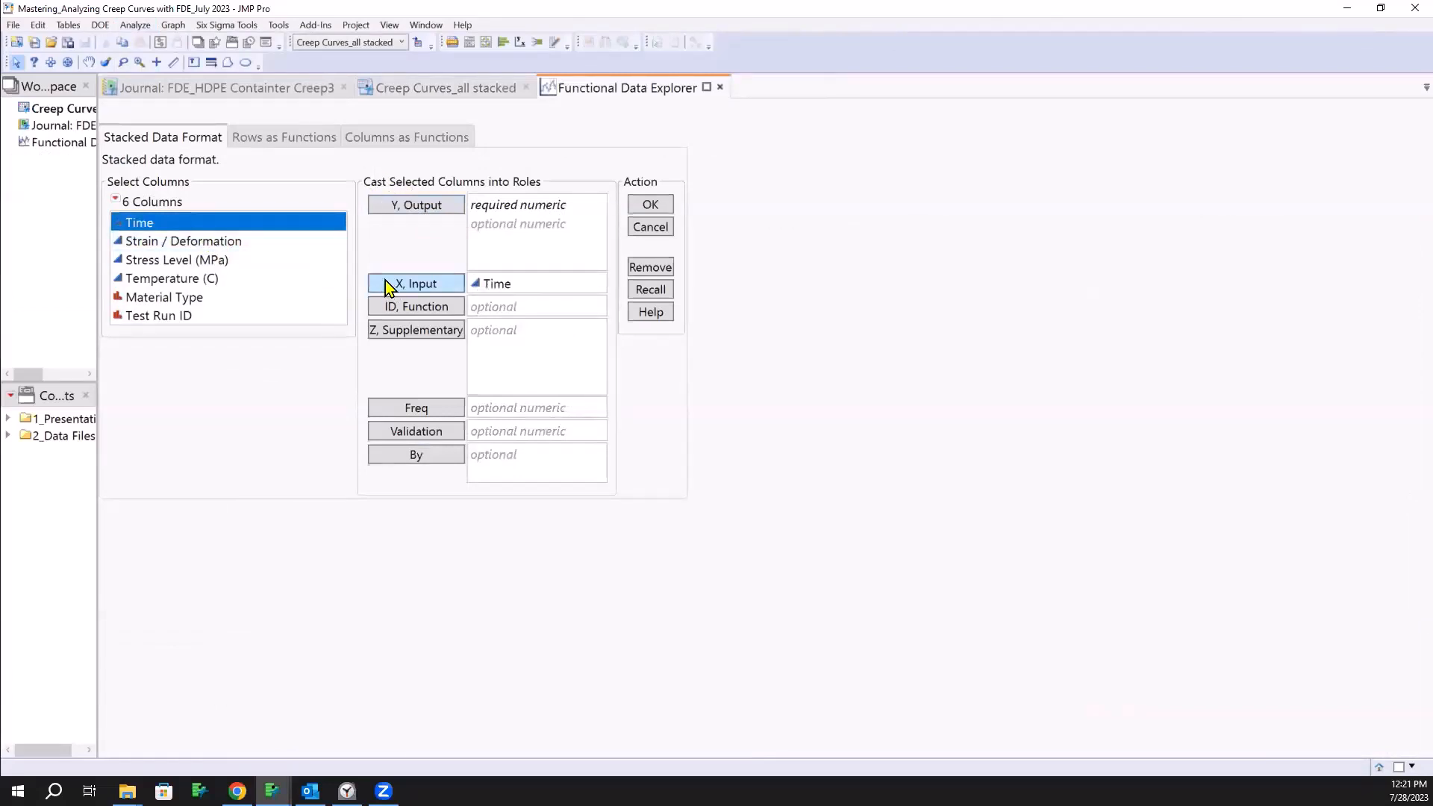
left_click(279, 243)
left_click(416, 204)
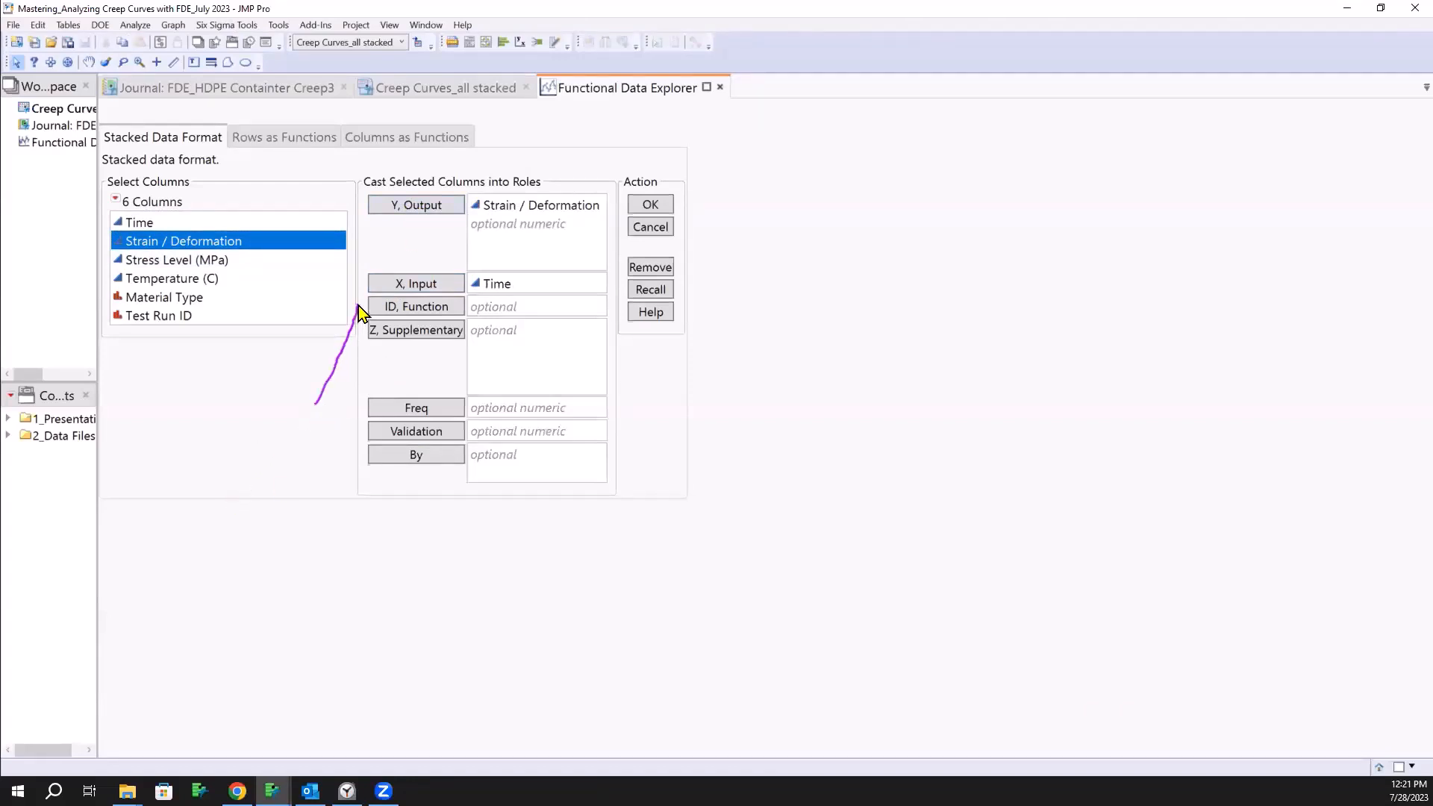
left_click_drag(358, 306, 481, 304)
left_click(163, 317)
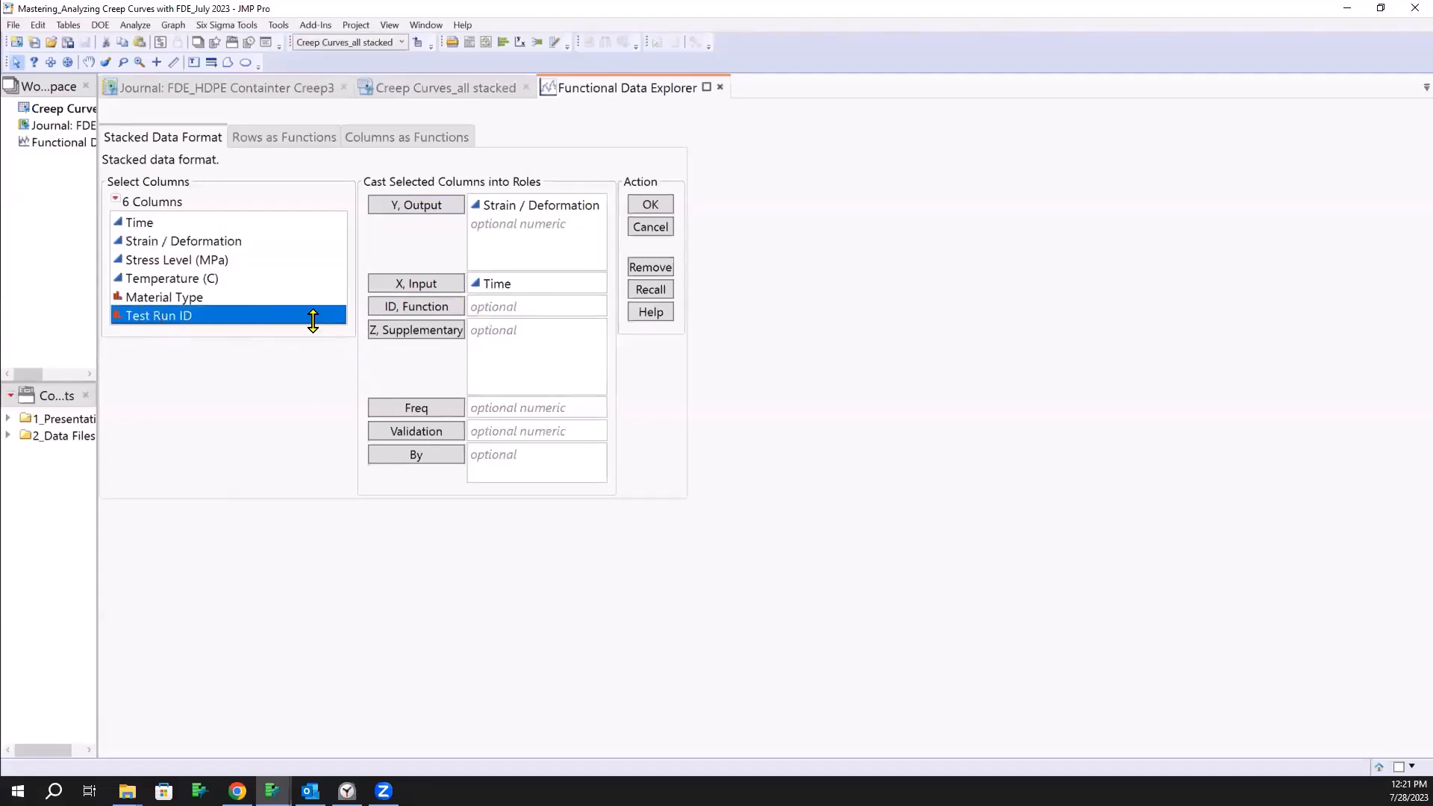
left_click(401, 309)
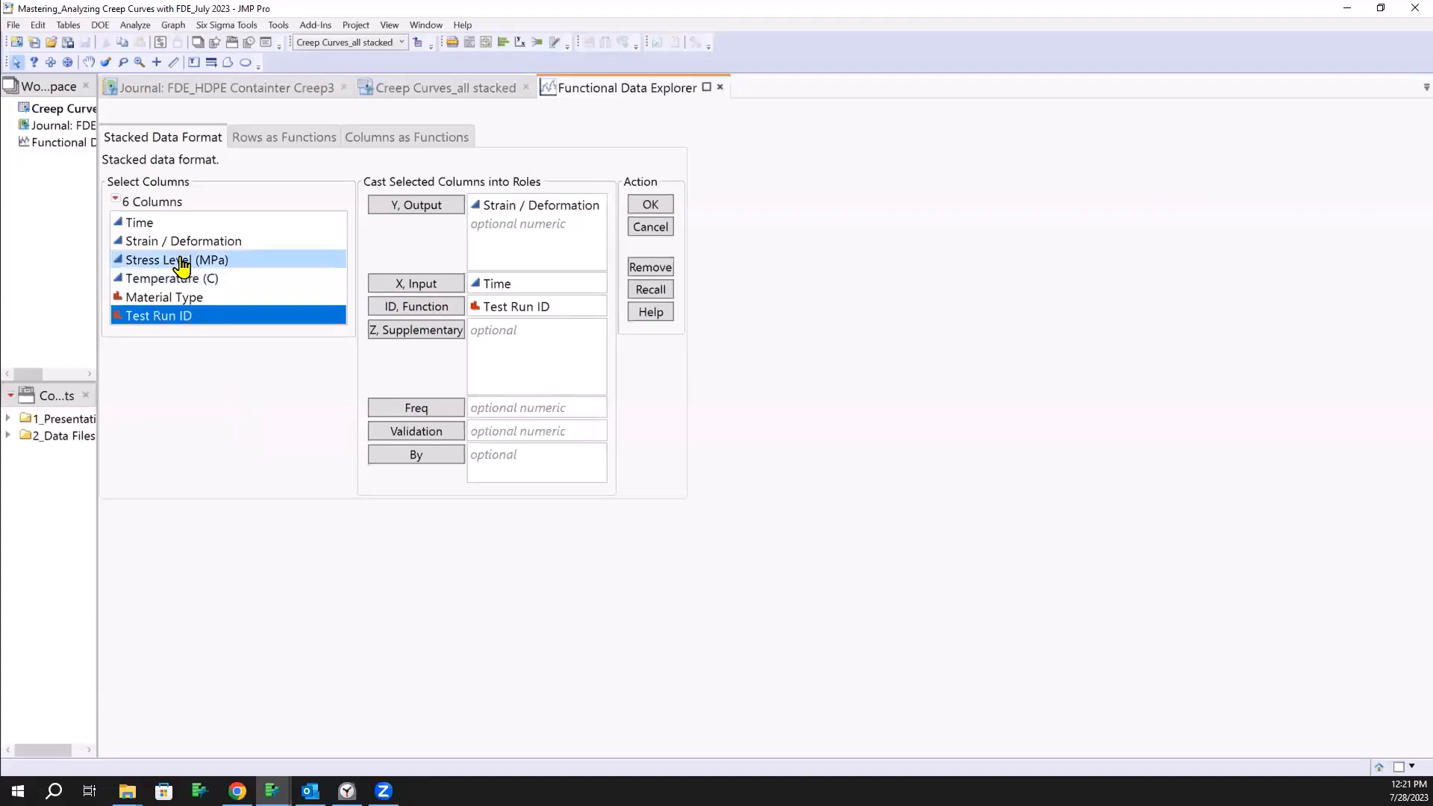
Step: Assign Stress Level (MPa), Temperature (C) and Material Type as Z, Supplementary variables and run the analysis
left_click_drag(176, 260, 181, 299)
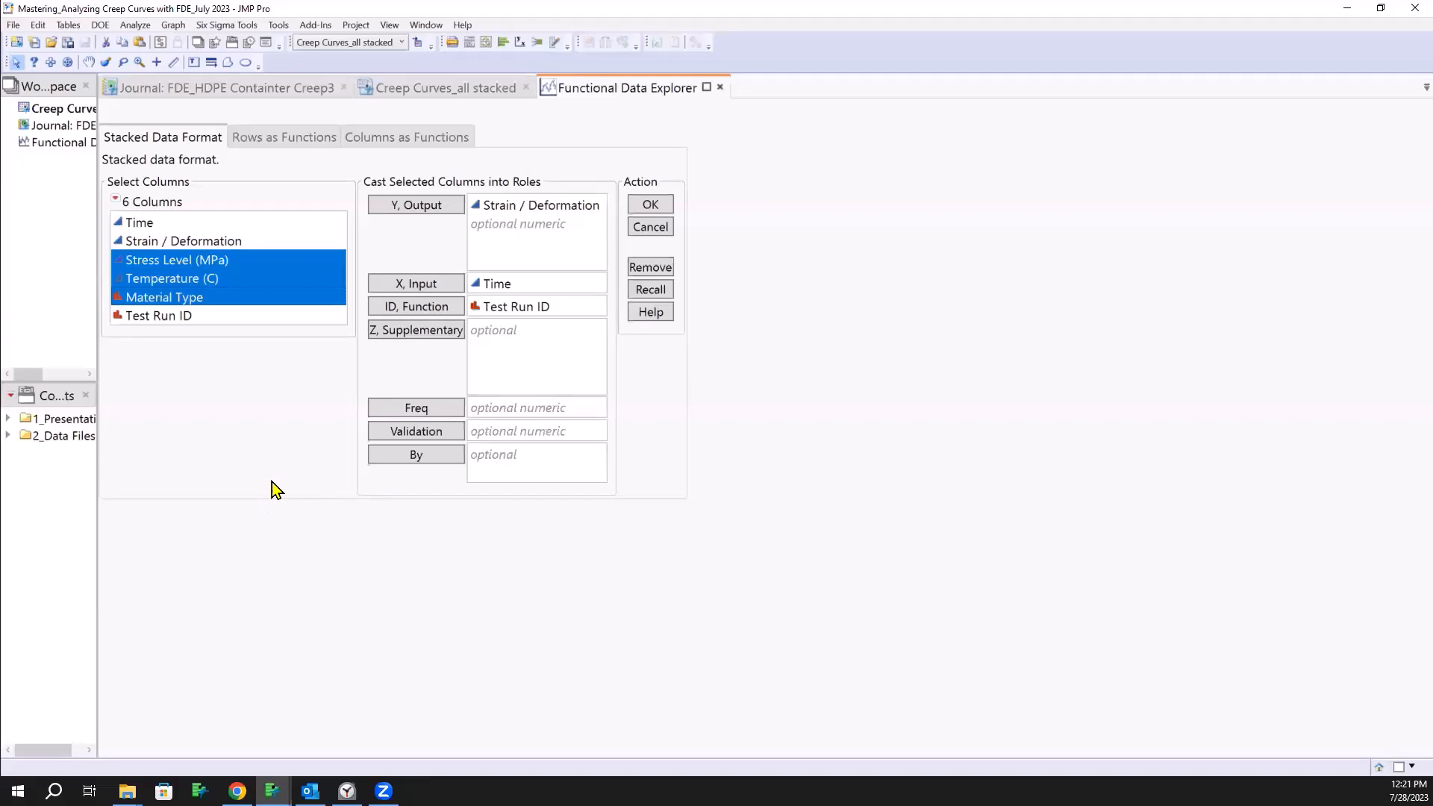
left_click(384, 339)
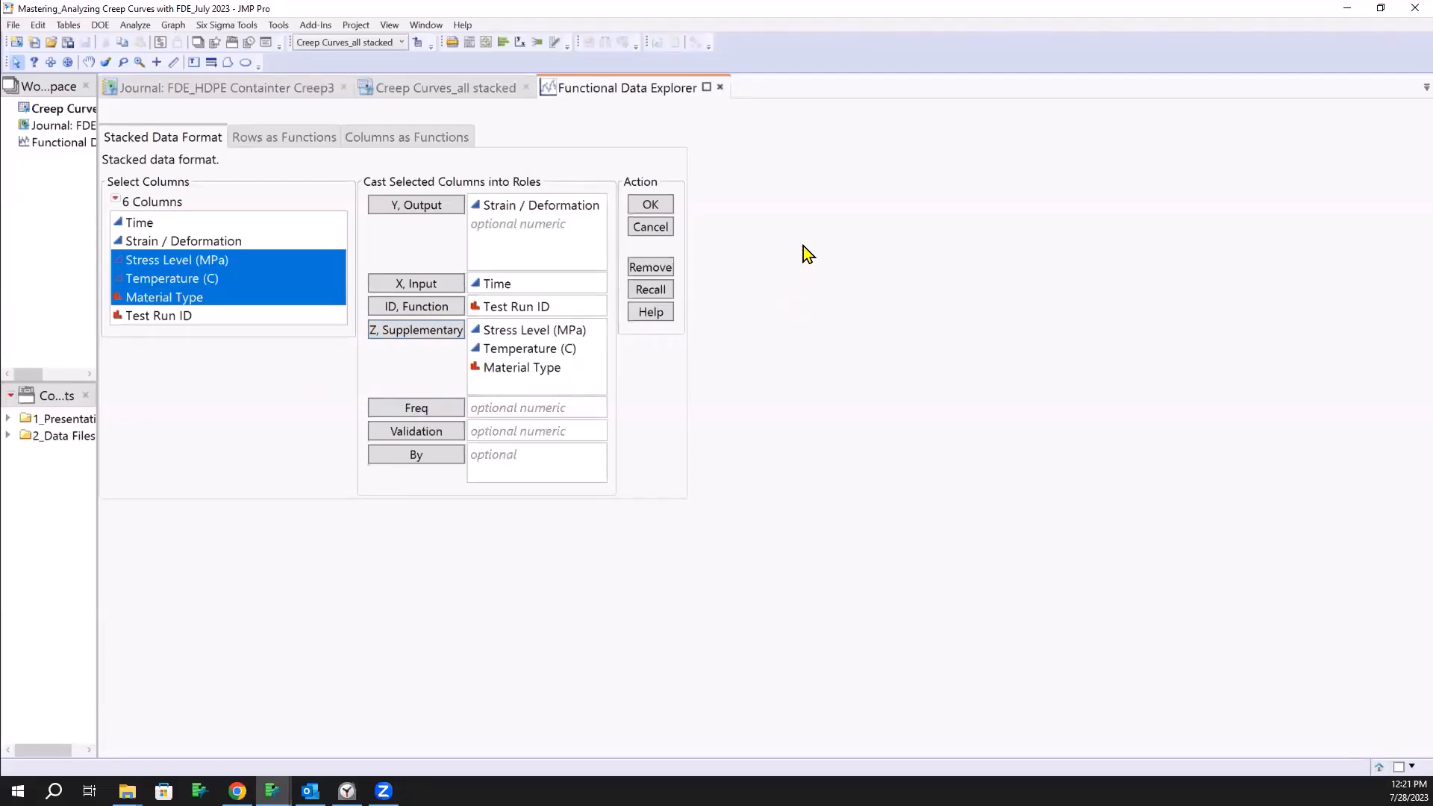
left_click(654, 207)
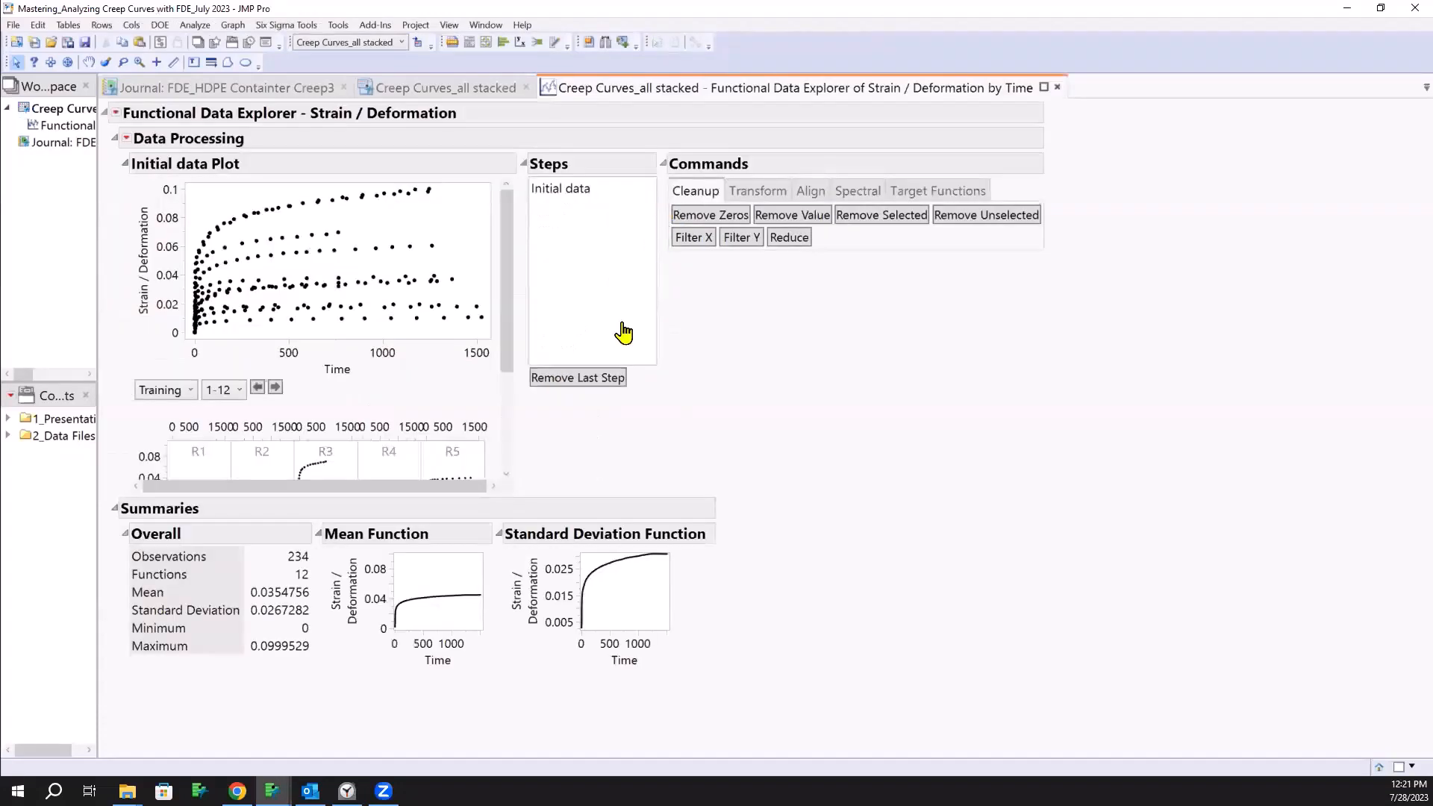
Step: Enlarge the Initial data Plot area and examine the individual test run plots and the summaries
left_click_drag(513, 492, 775, 573)
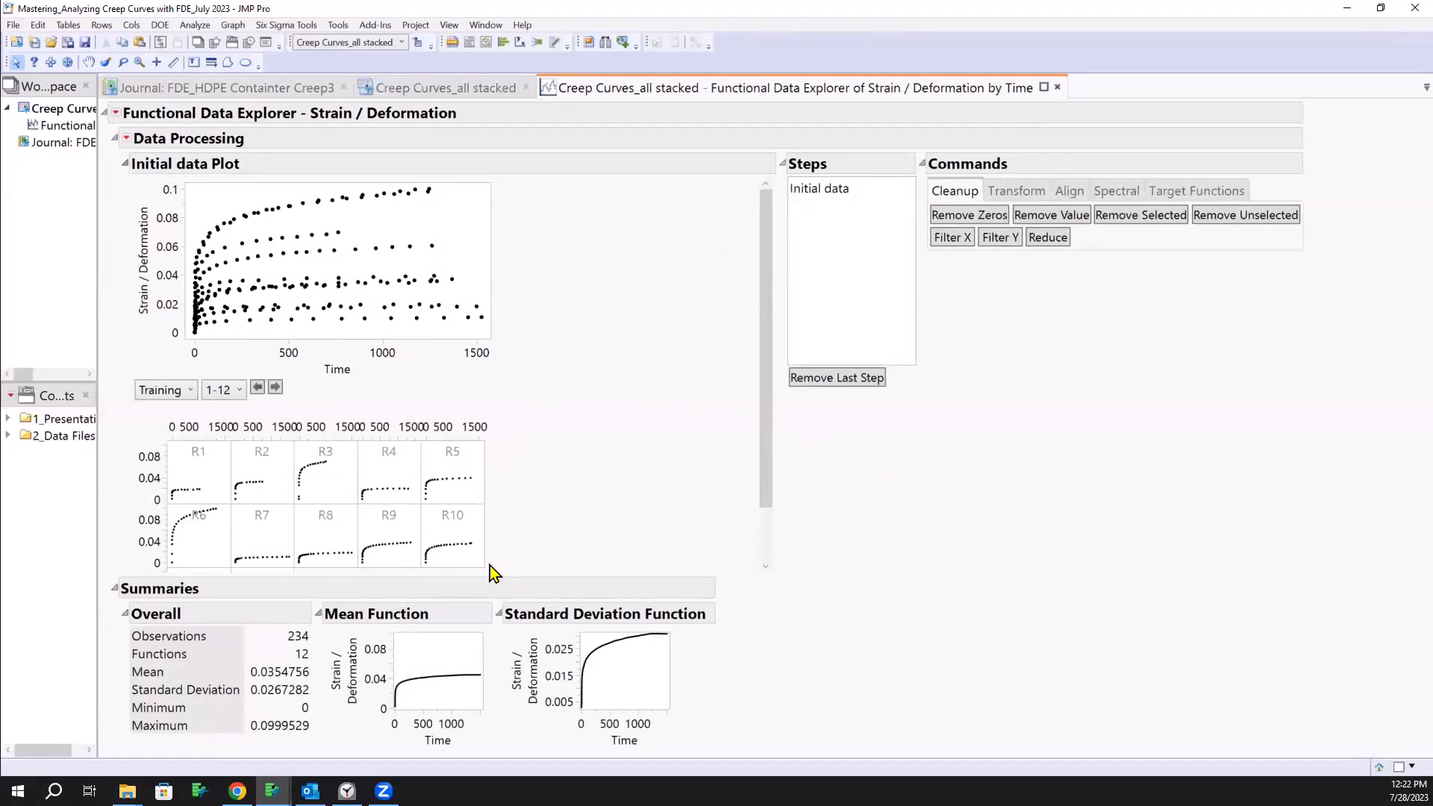
left_click_drag(513, 428, 226, 413)
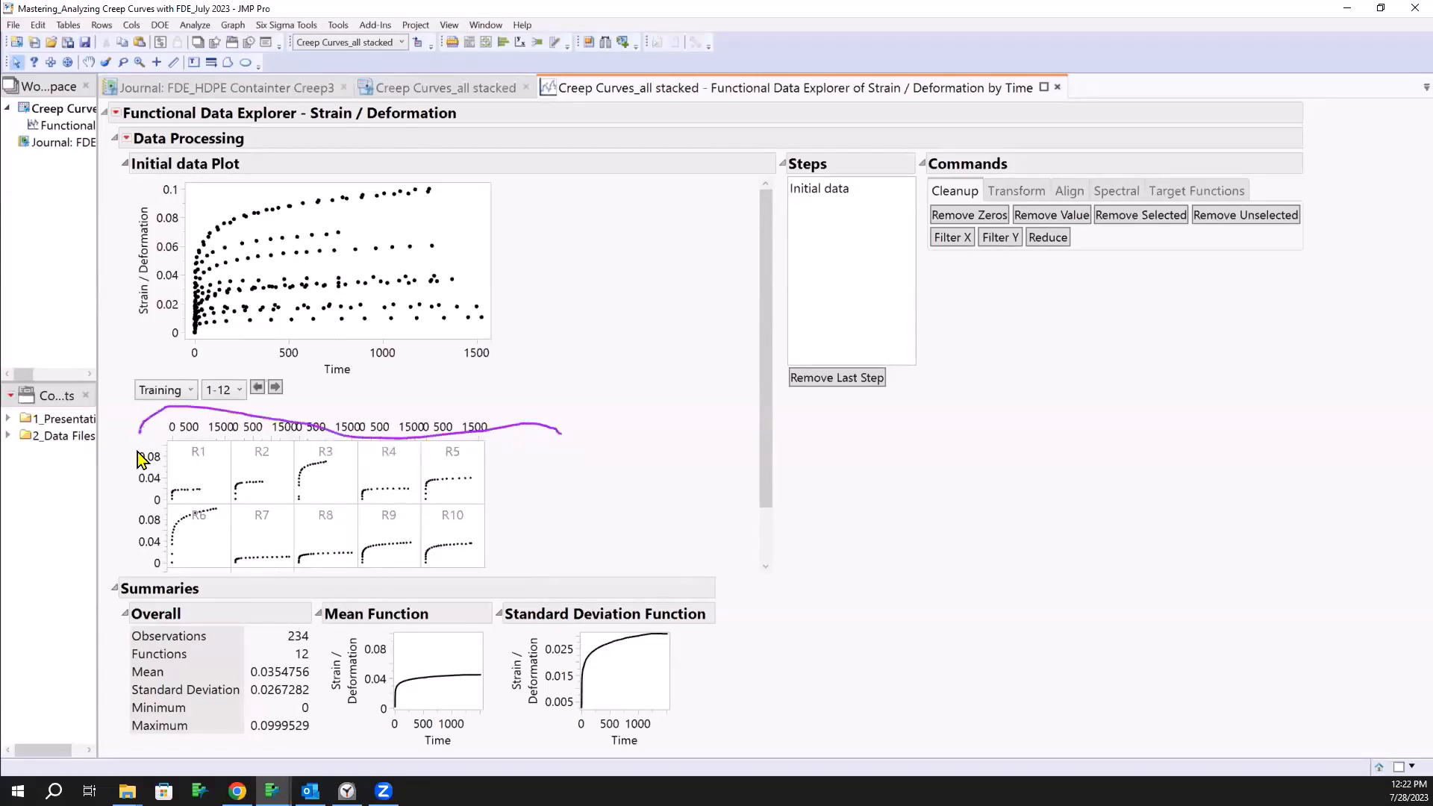
mouse_move(137, 451)
left_mouse_down()
mouse_move(170, 558)
mouse_move(217, 495)
mouse_move(278, 464)
left_mouse_up()
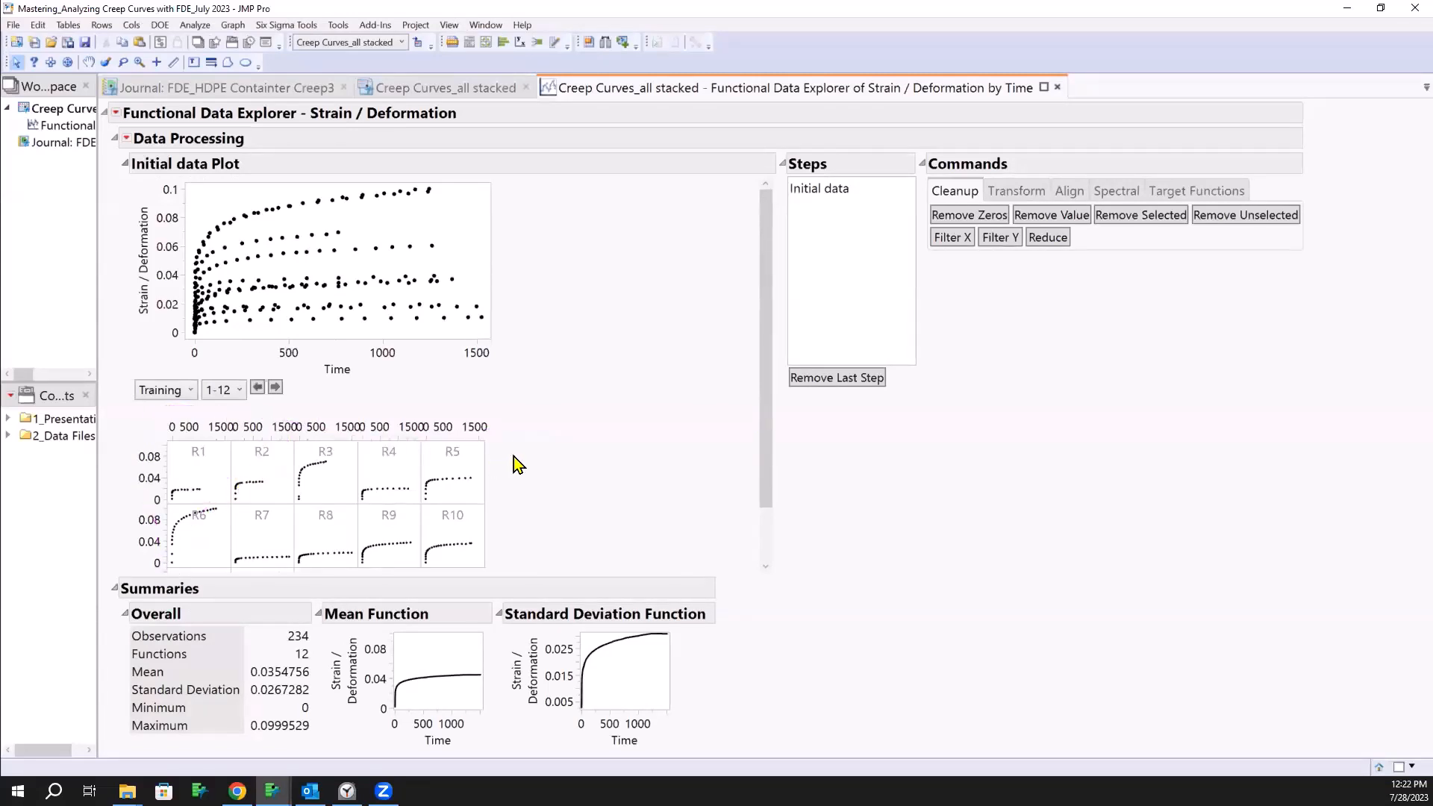
scroll(549, 418, "down", 1)
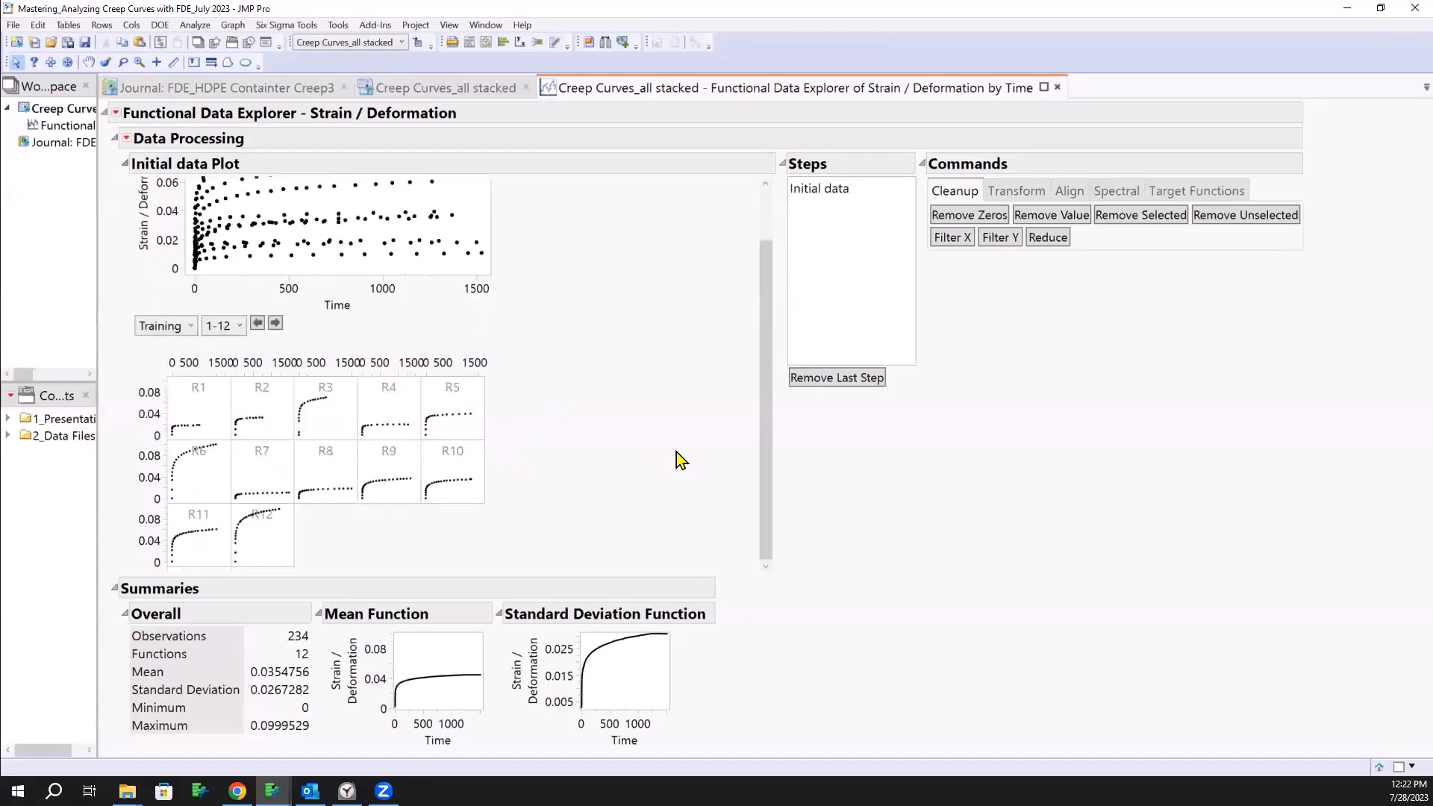
mouse_move(778, 657)
left_mouse_down()
mouse_move(550, 600)
mouse_move(197, 584)
mouse_move(103, 659)
mouse_move(148, 736)
mouse_move(293, 728)
left_mouse_up()
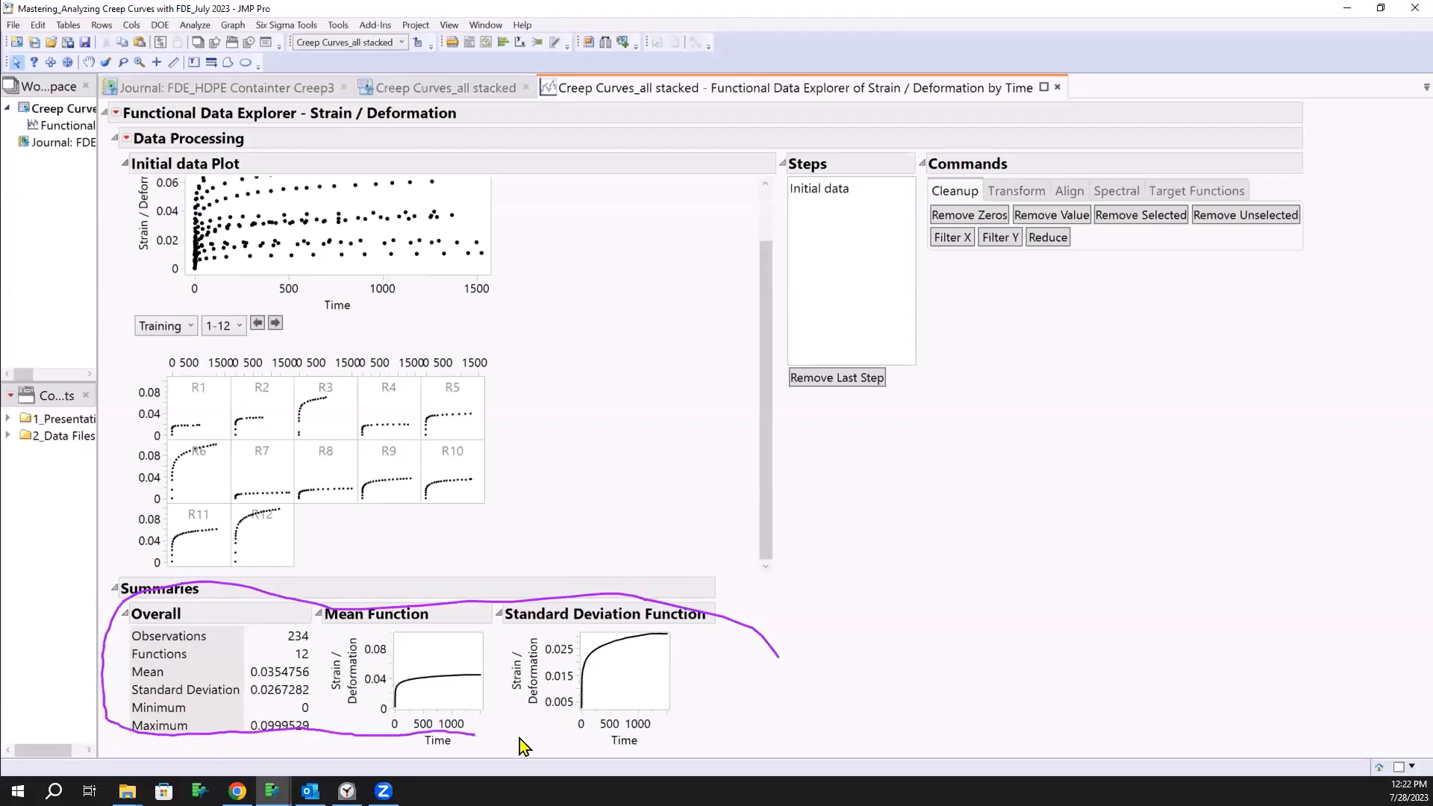
left_click_drag(519, 746, 736, 735)
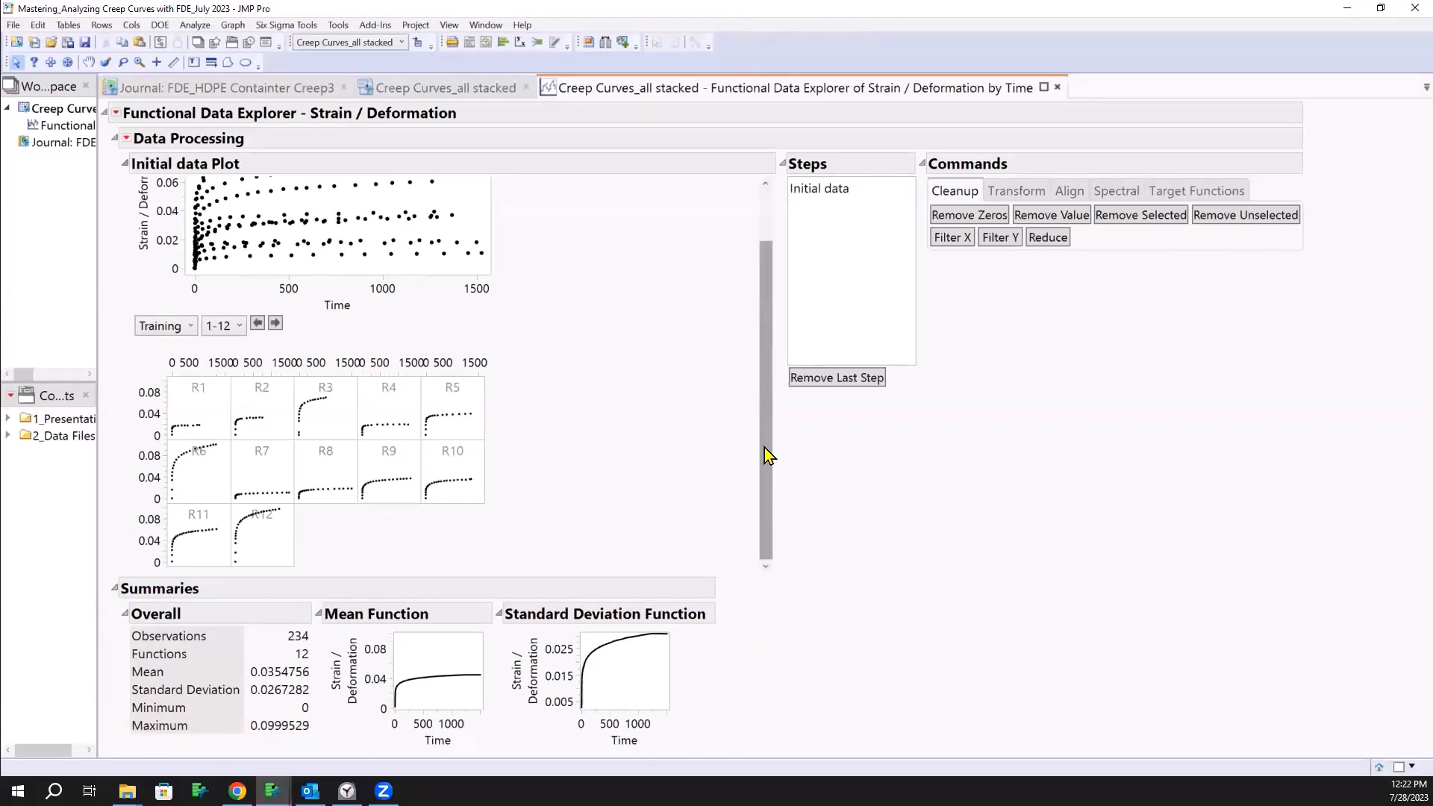
mouse_move(757, 481)
left_mouse_down()
mouse_move(770, 336)
mouse_move(749, 459)
left_mouse_up()
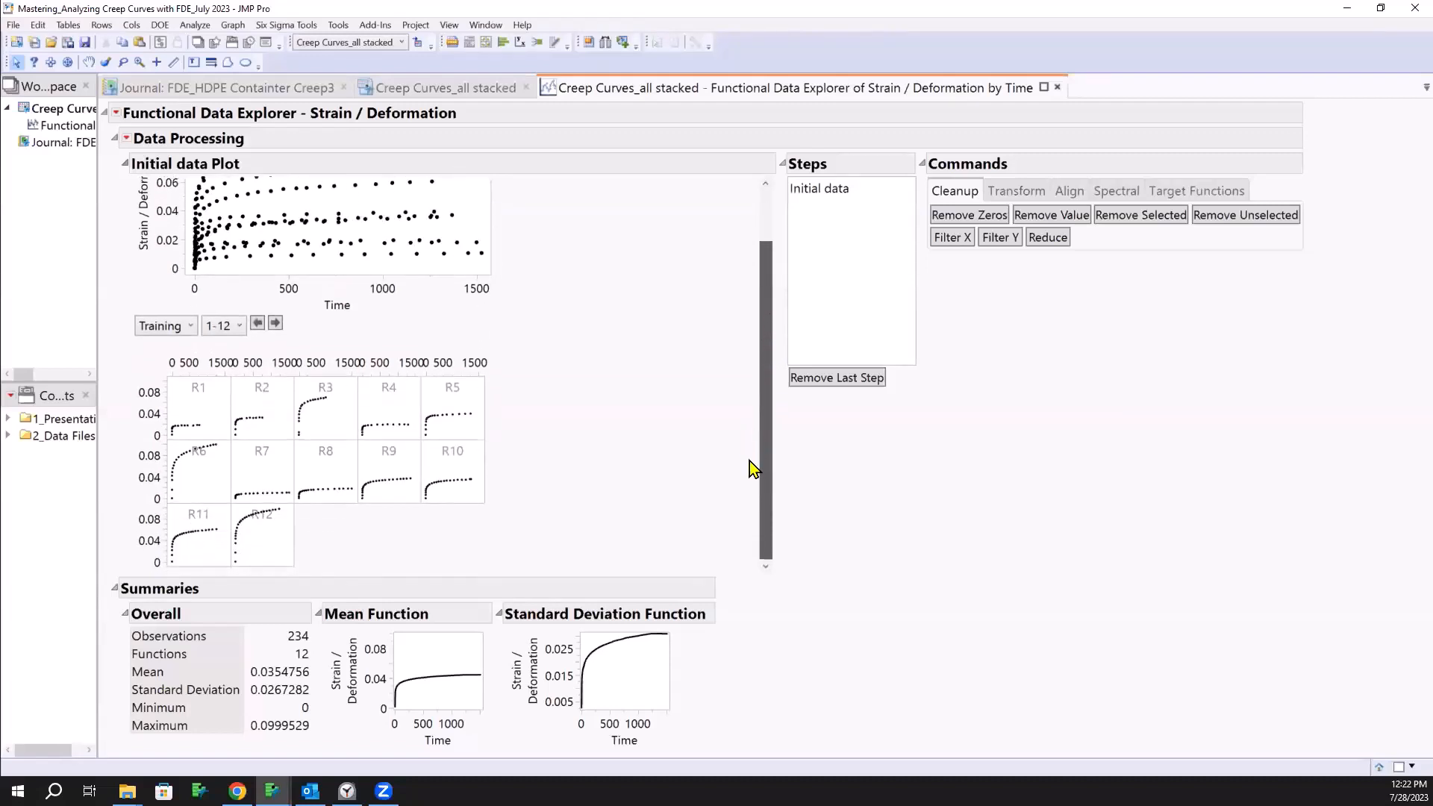
Step: Enlarge the grid of individual test run plots and review the curves along with the standard deviation function
left_click_drag(473, 500, 531, 542)
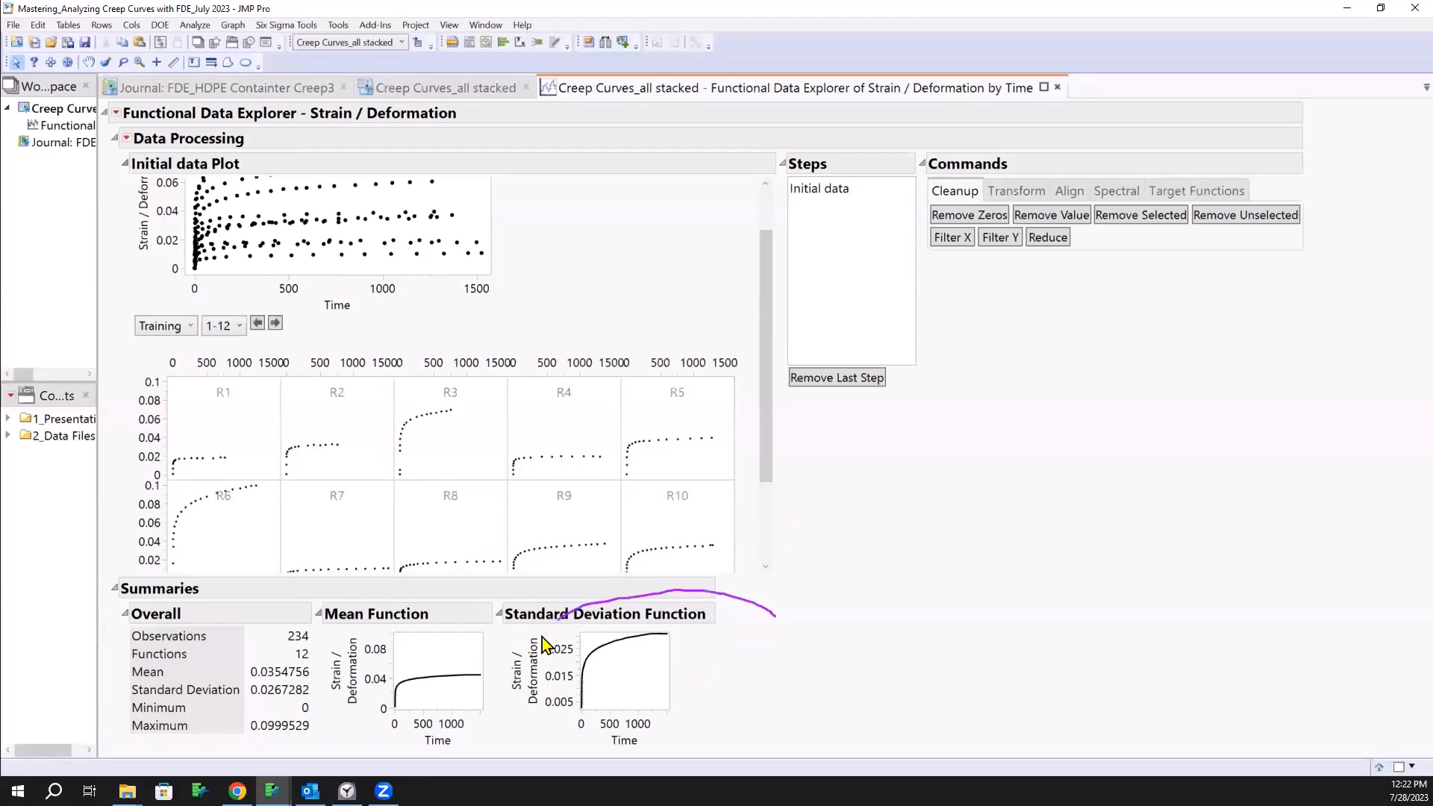
mouse_move(542, 637)
left_mouse_down()
mouse_move(552, 723)
mouse_move(639, 729)
left_mouse_up()
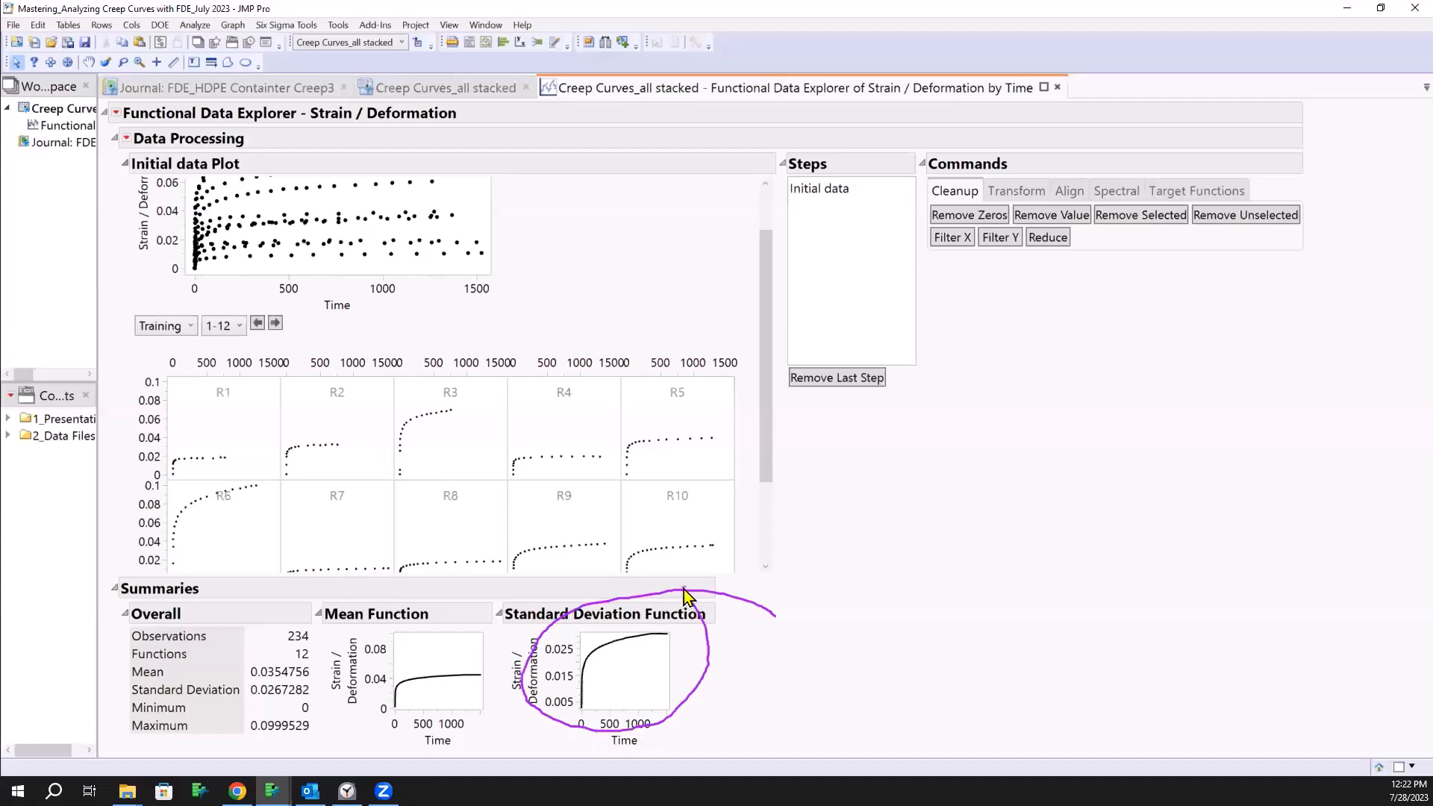
mouse_move(767, 438)
left_mouse_down()
mouse_move(772, 302)
mouse_move(760, 432)
left_mouse_up()
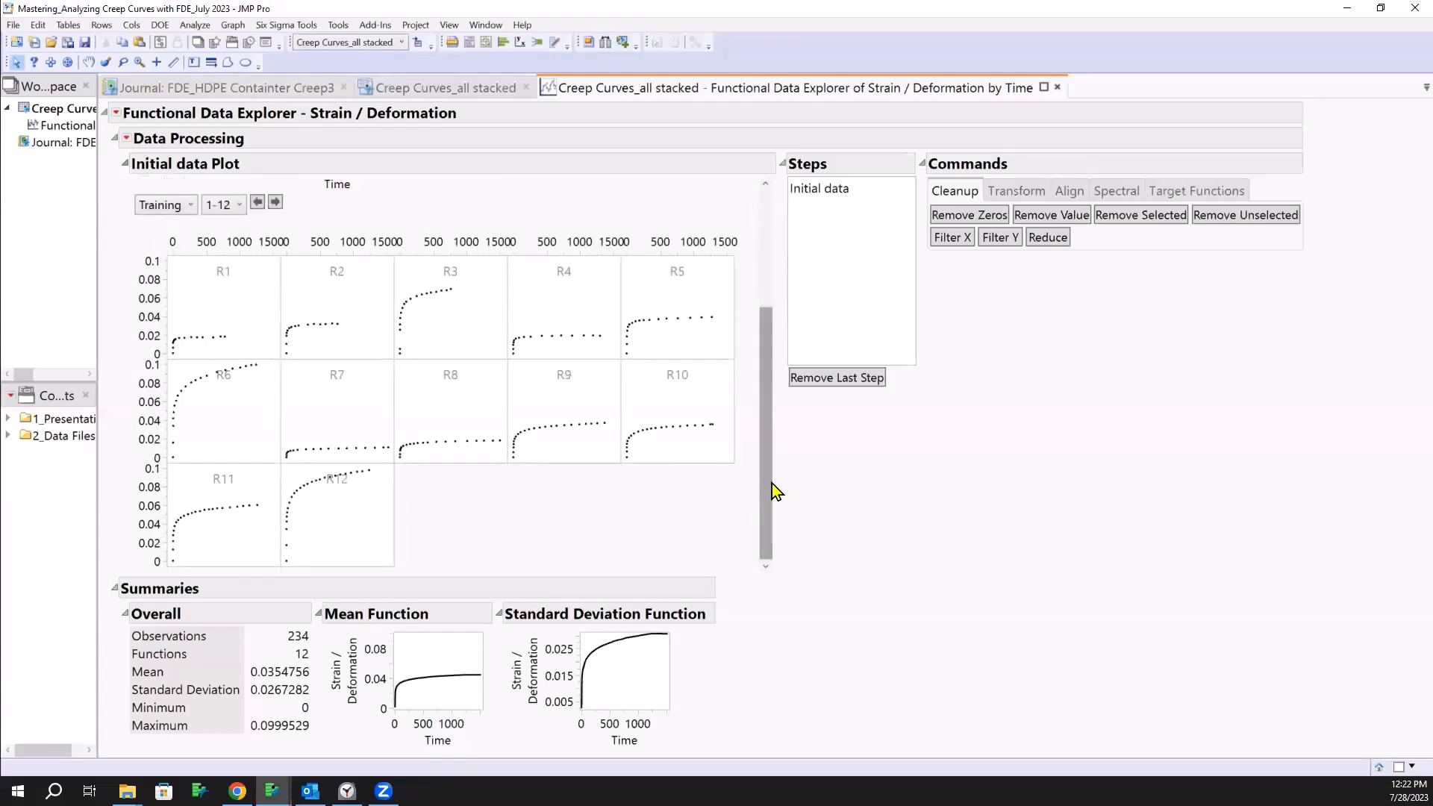
left_click_drag(771, 484, 754, 212)
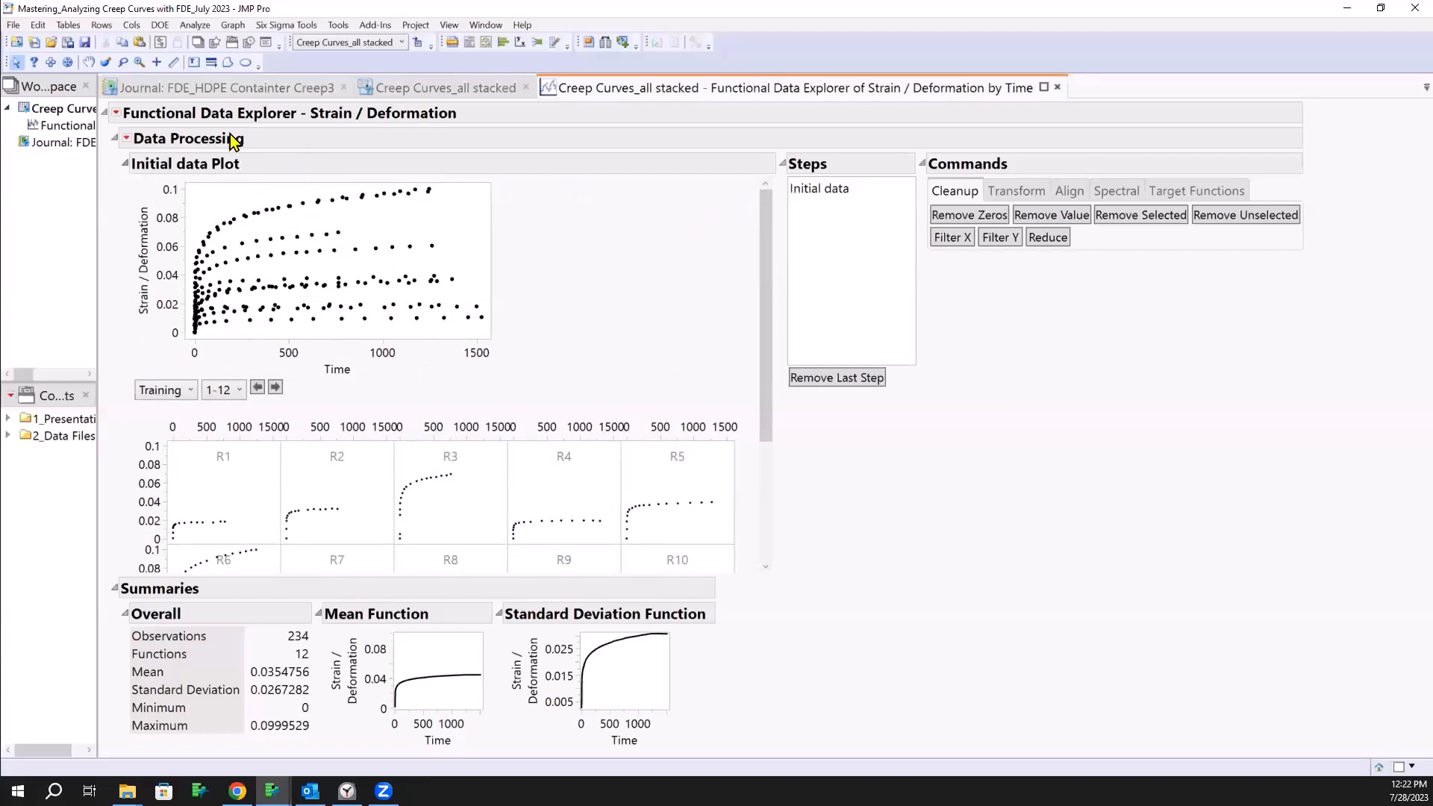
Step: Fit a B-Splines model to the strain data and enlarge its Model Selection plot area
left_click(116, 114)
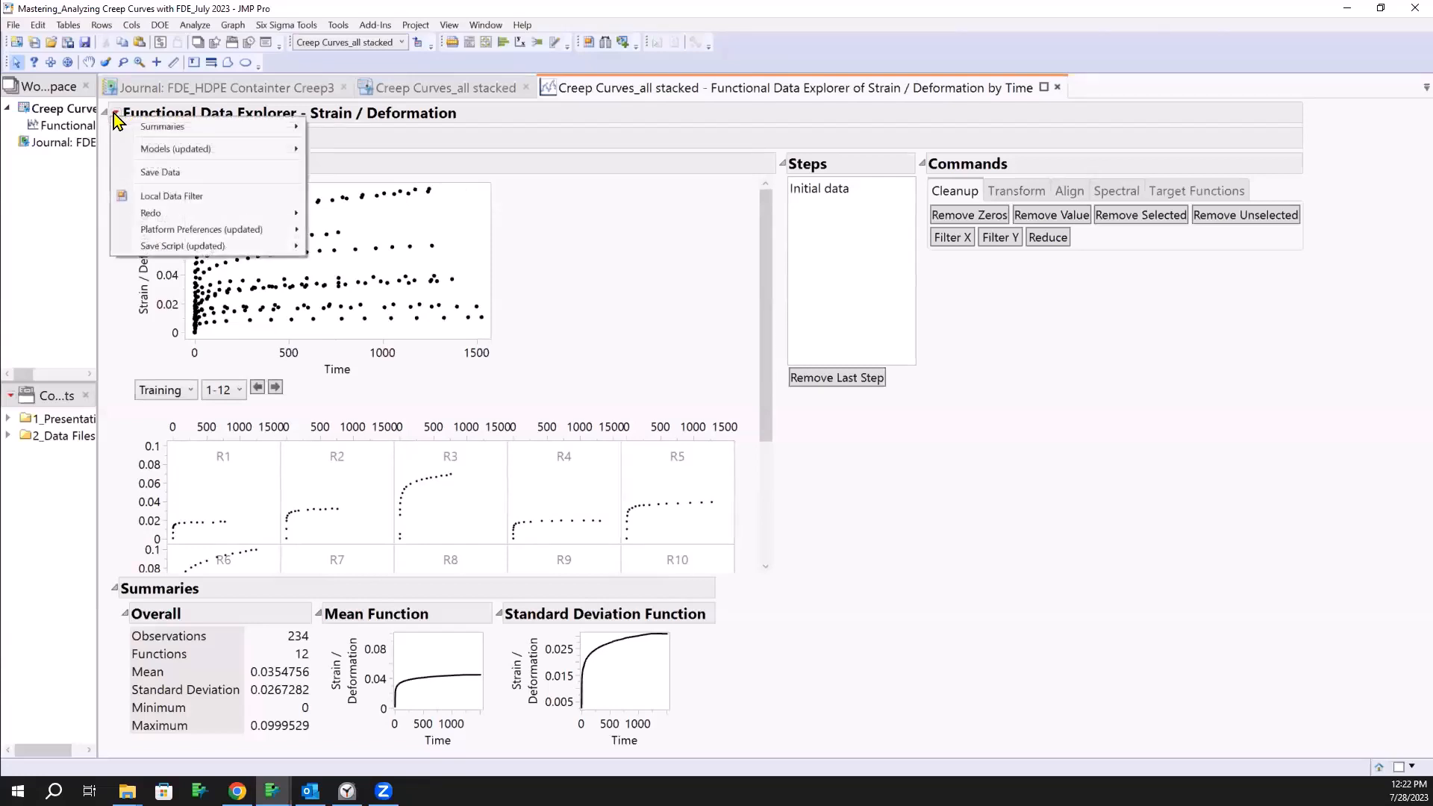
mouse_move(161, 155)
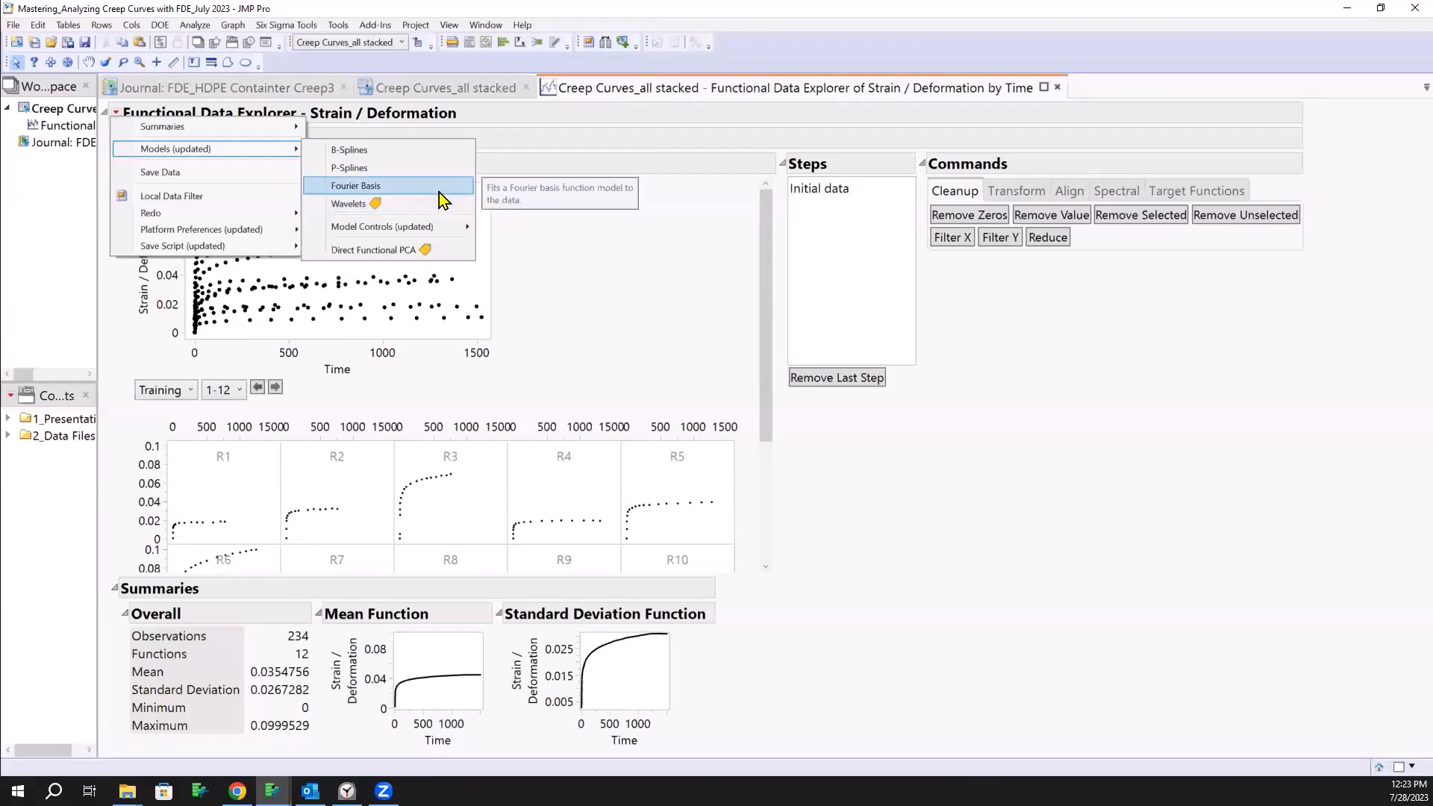
left_click(423, 154)
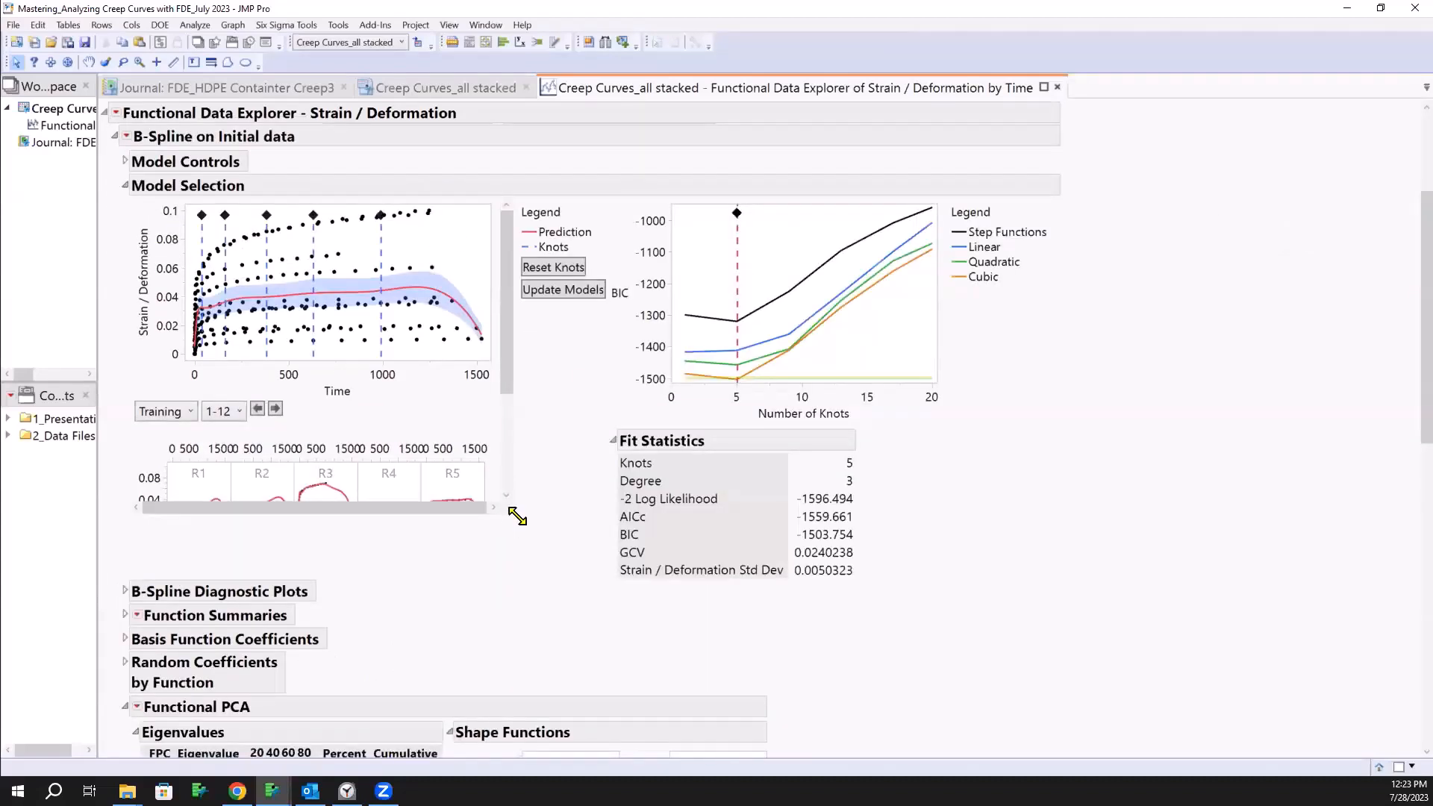
left_click_drag(517, 516, 696, 617)
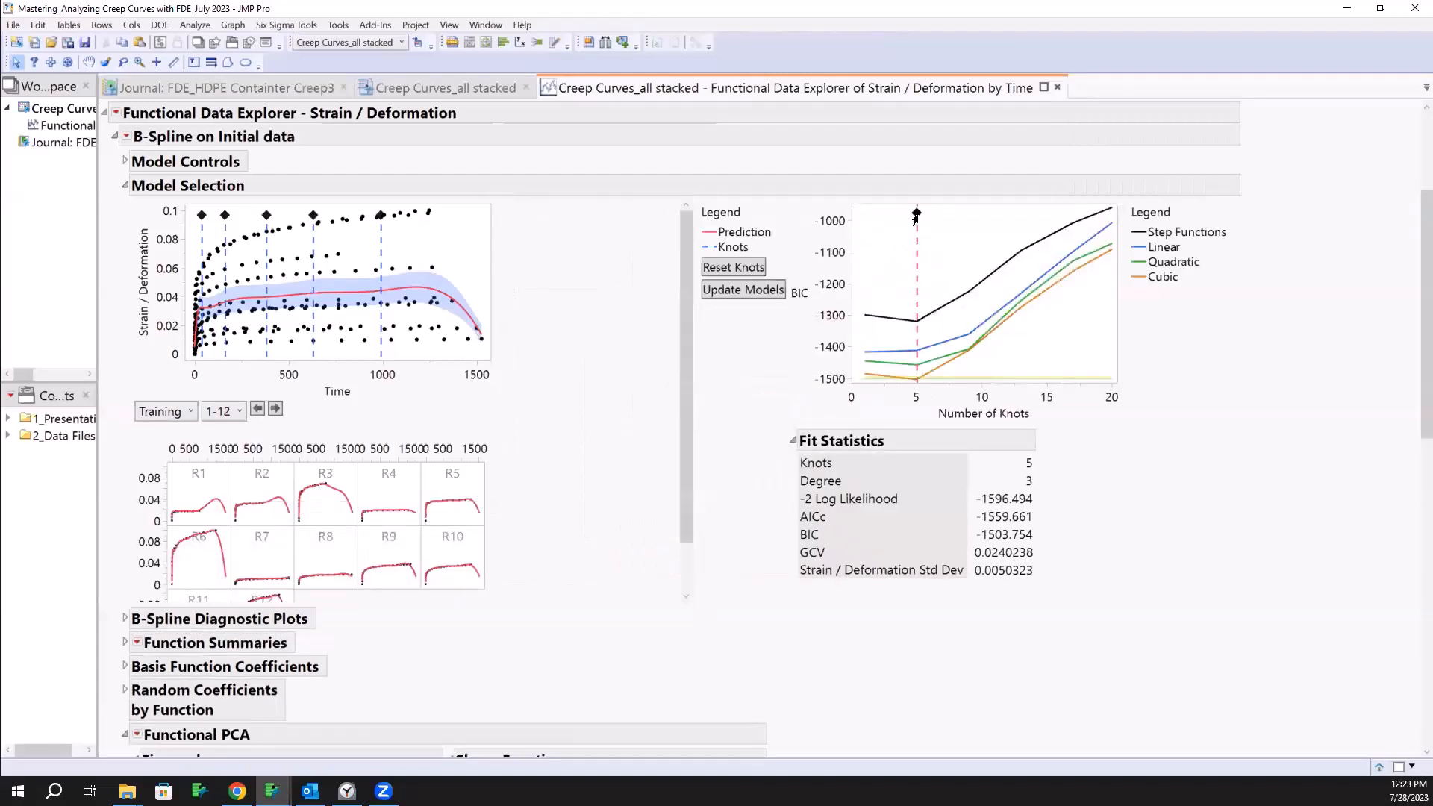
Step: Set the B-spline fit to 13 knots and switch it to the Linear spline degree
mouse_move(915, 216)
left_mouse_down()
mouse_move(1004, 212)
mouse_move(906, 225)
mouse_move(954, 229)
left_mouse_up()
left_click(997, 233)
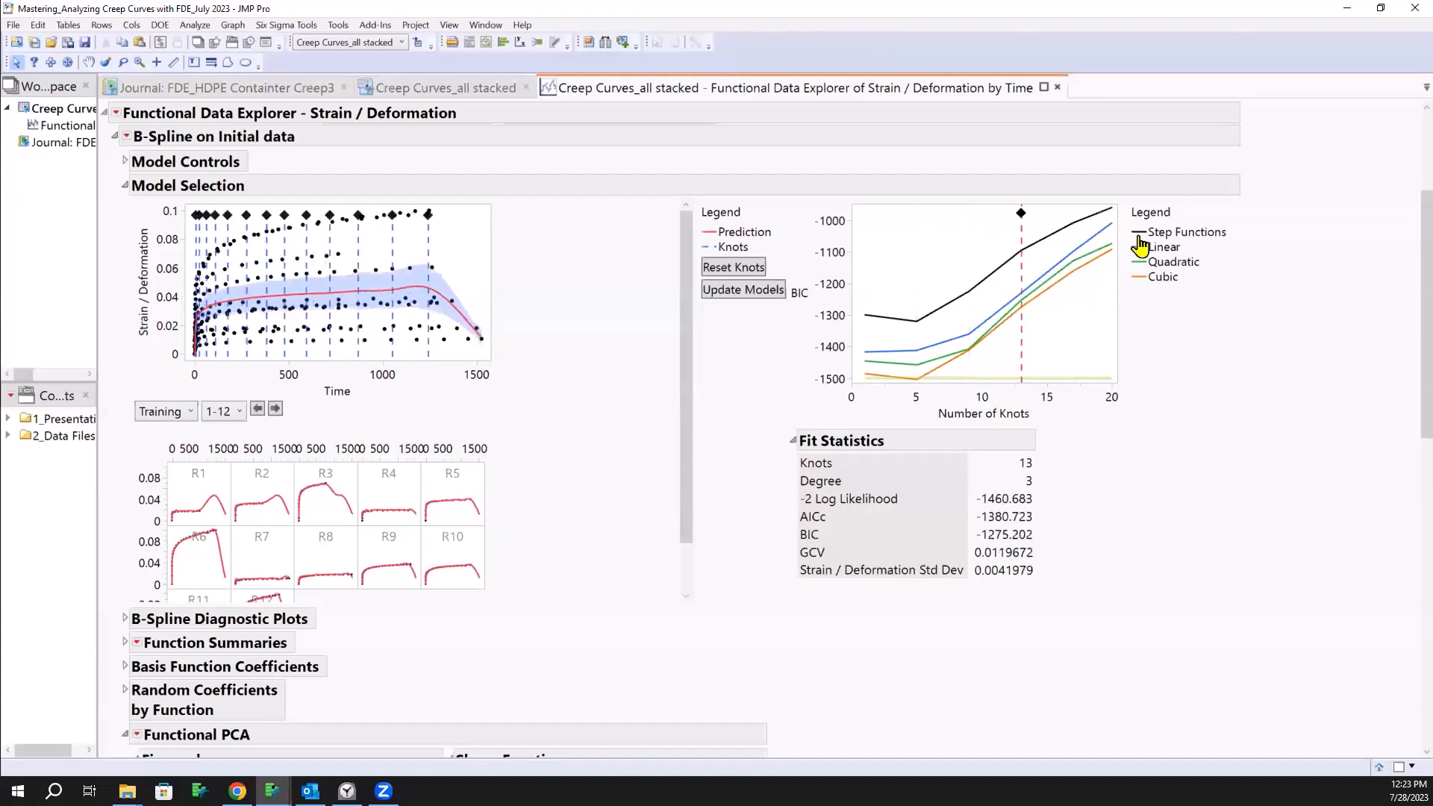
left_click(1140, 237)
left_click(1164, 249)
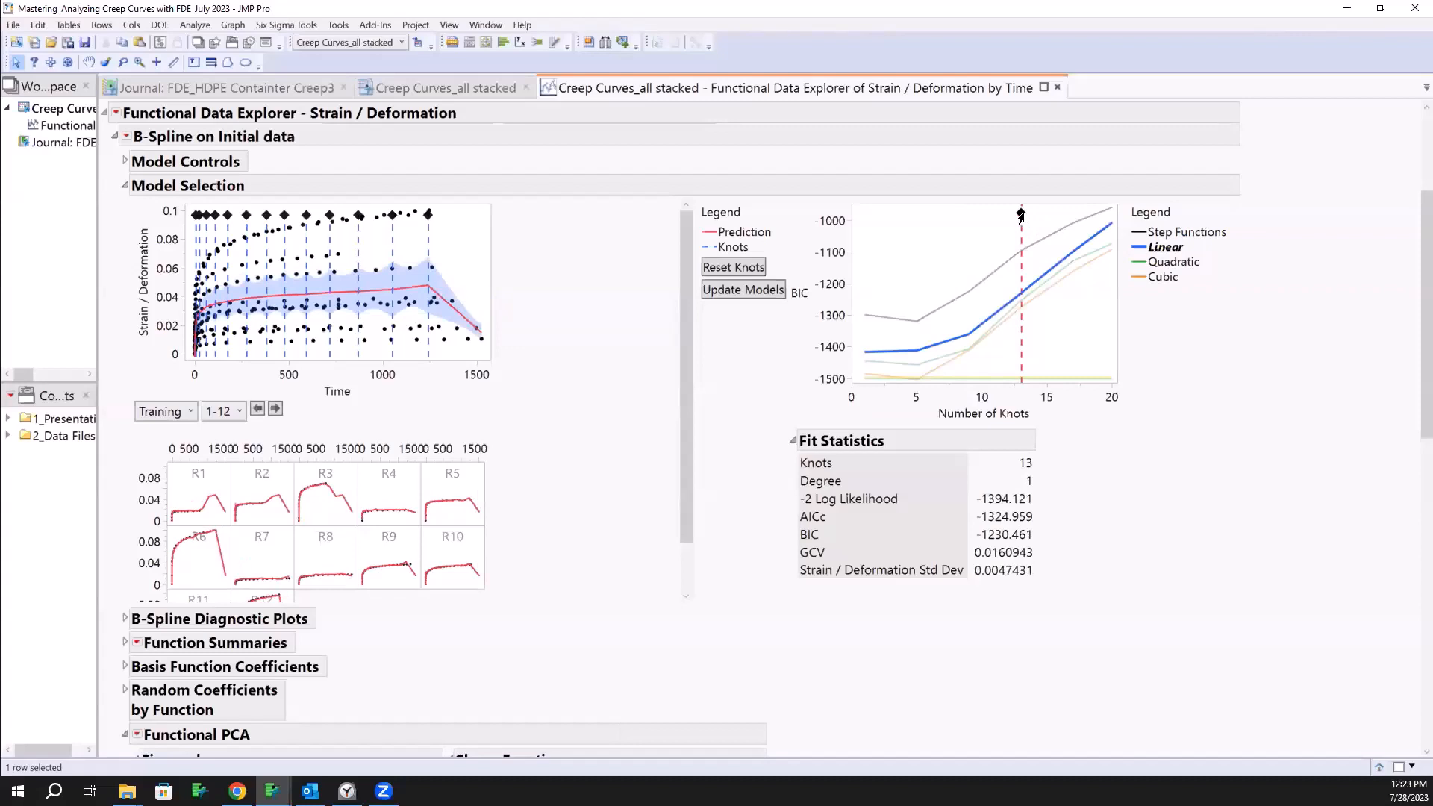
Step: Move the last knot to the end of the time range, just past 1500, and update the models
mouse_move(1094, 438)
left_mouse_down()
mouse_move(925, 406)
mouse_move(919, 418)
left_mouse_up()
left_click_drag(425, 220, 477, 227)
left_click(400, 214)
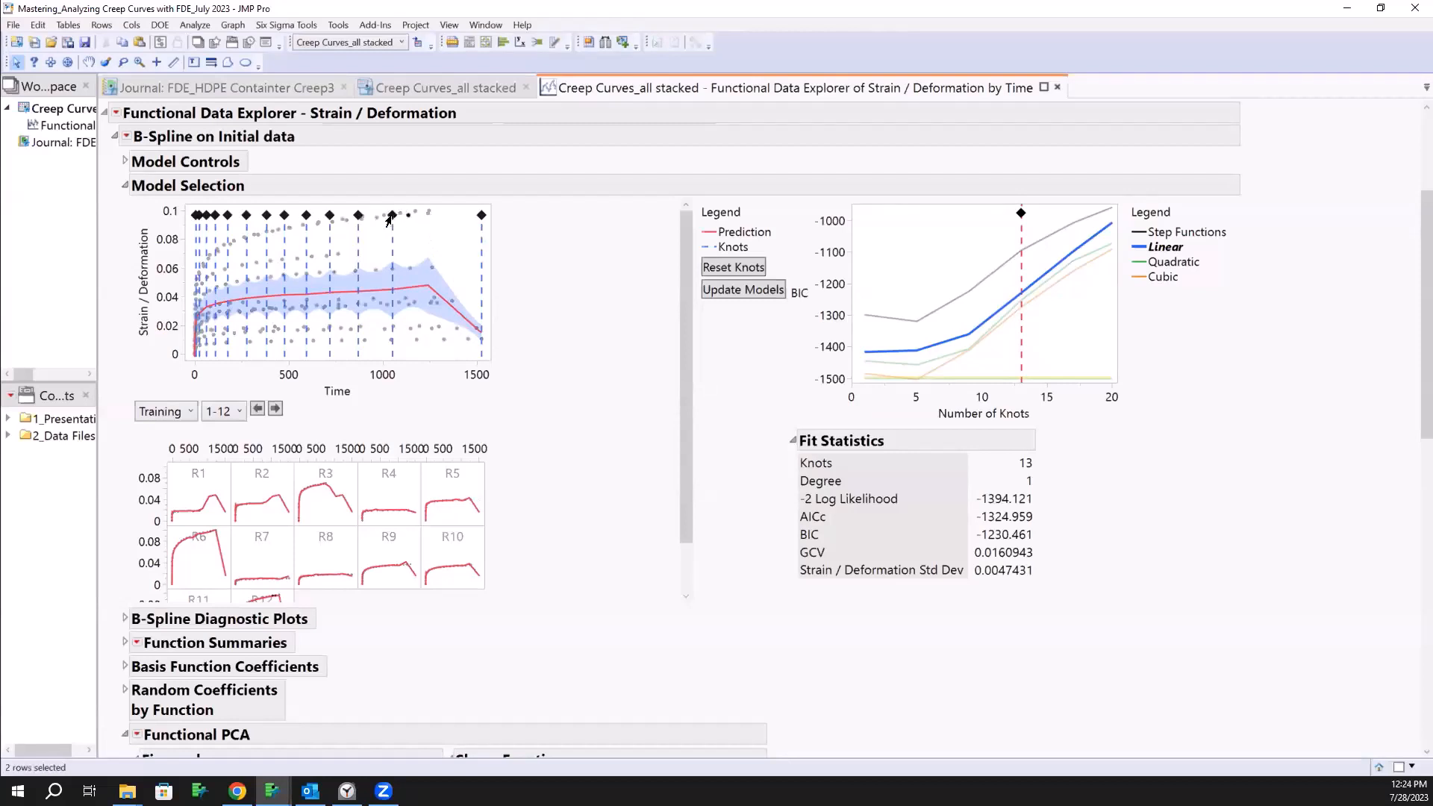
left_click(387, 218)
left_click(782, 303)
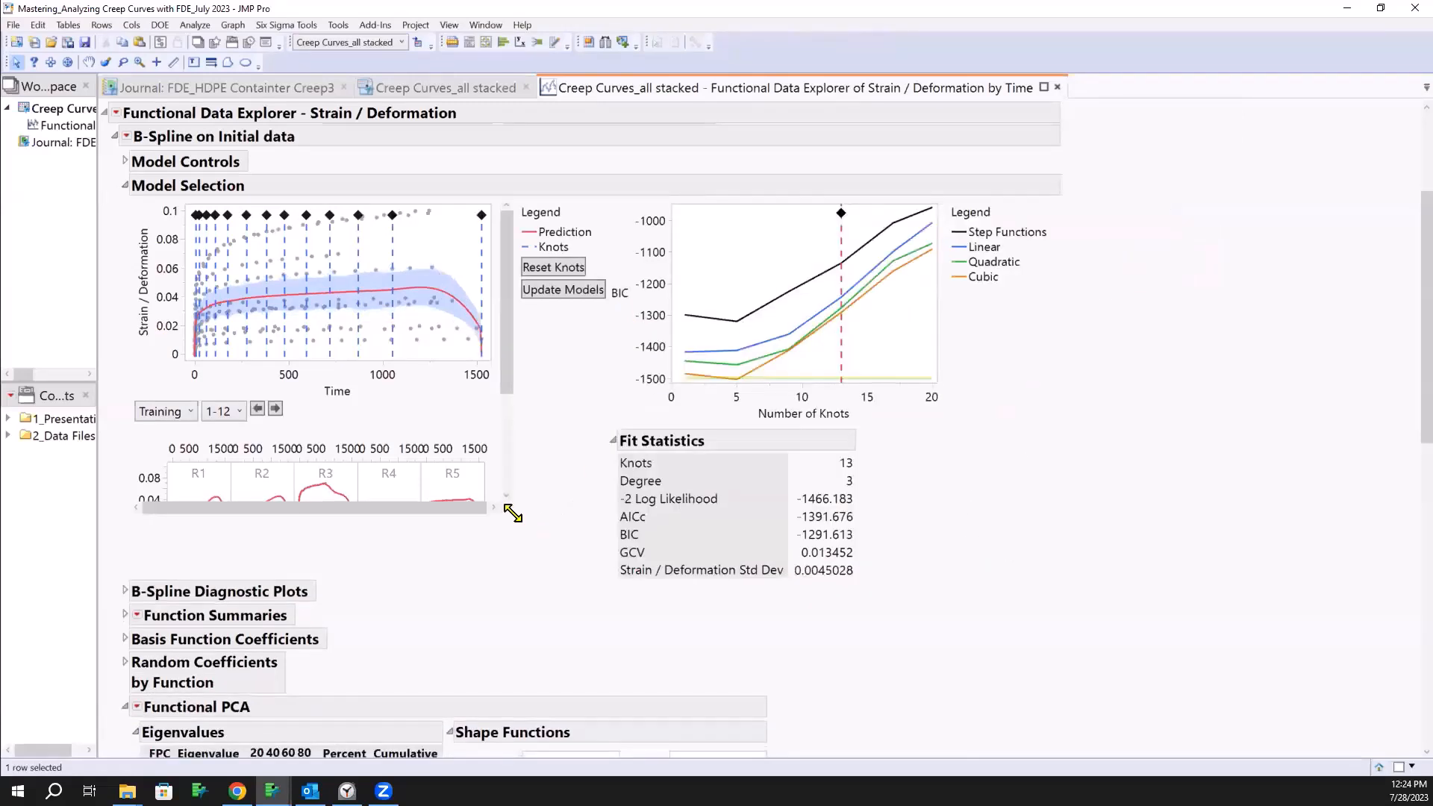
Step: Enlarge the Model Selection plot area and compare the Step Functions fit at 13, 9 and 5 knots
left_click_drag(513, 513, 667, 594)
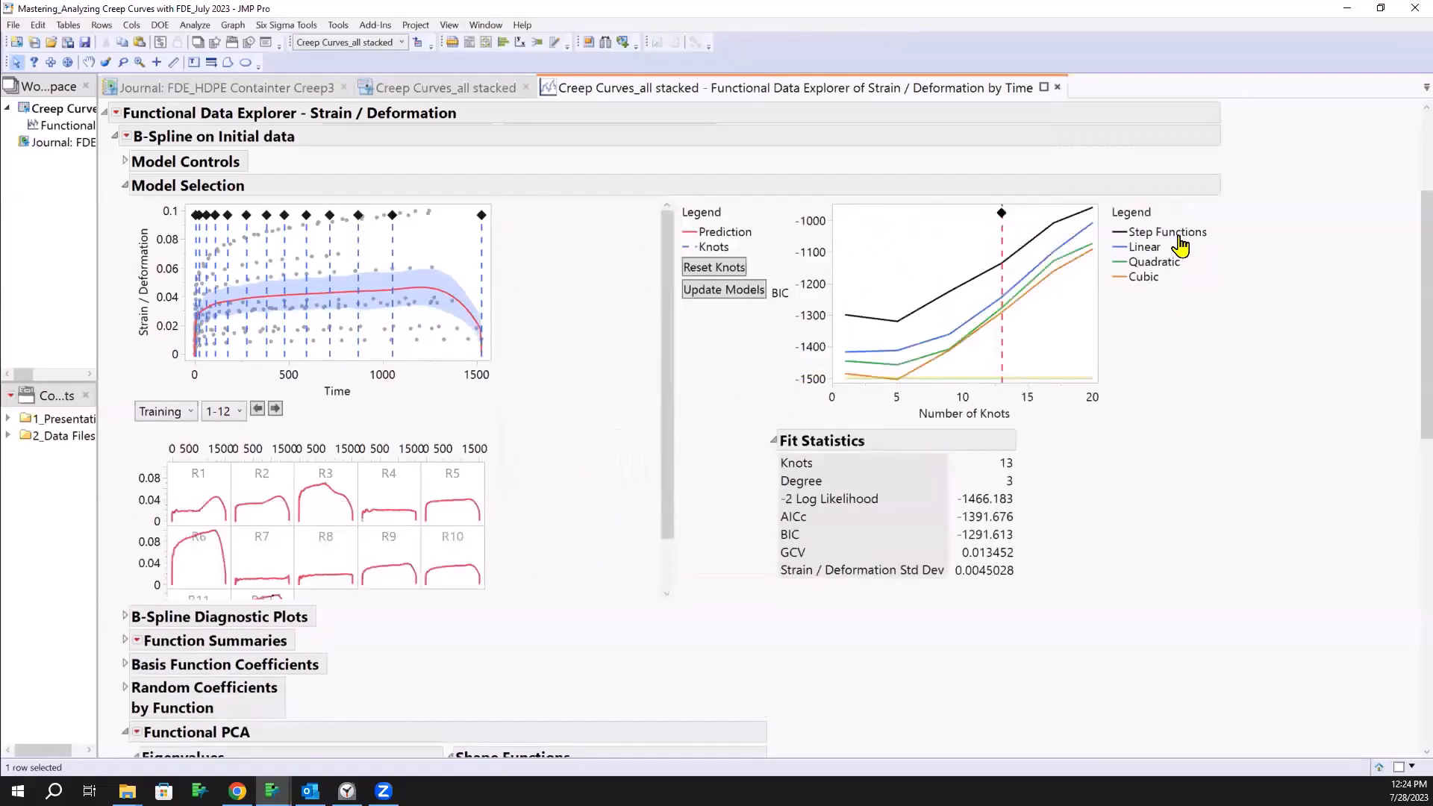
left_click(1168, 232)
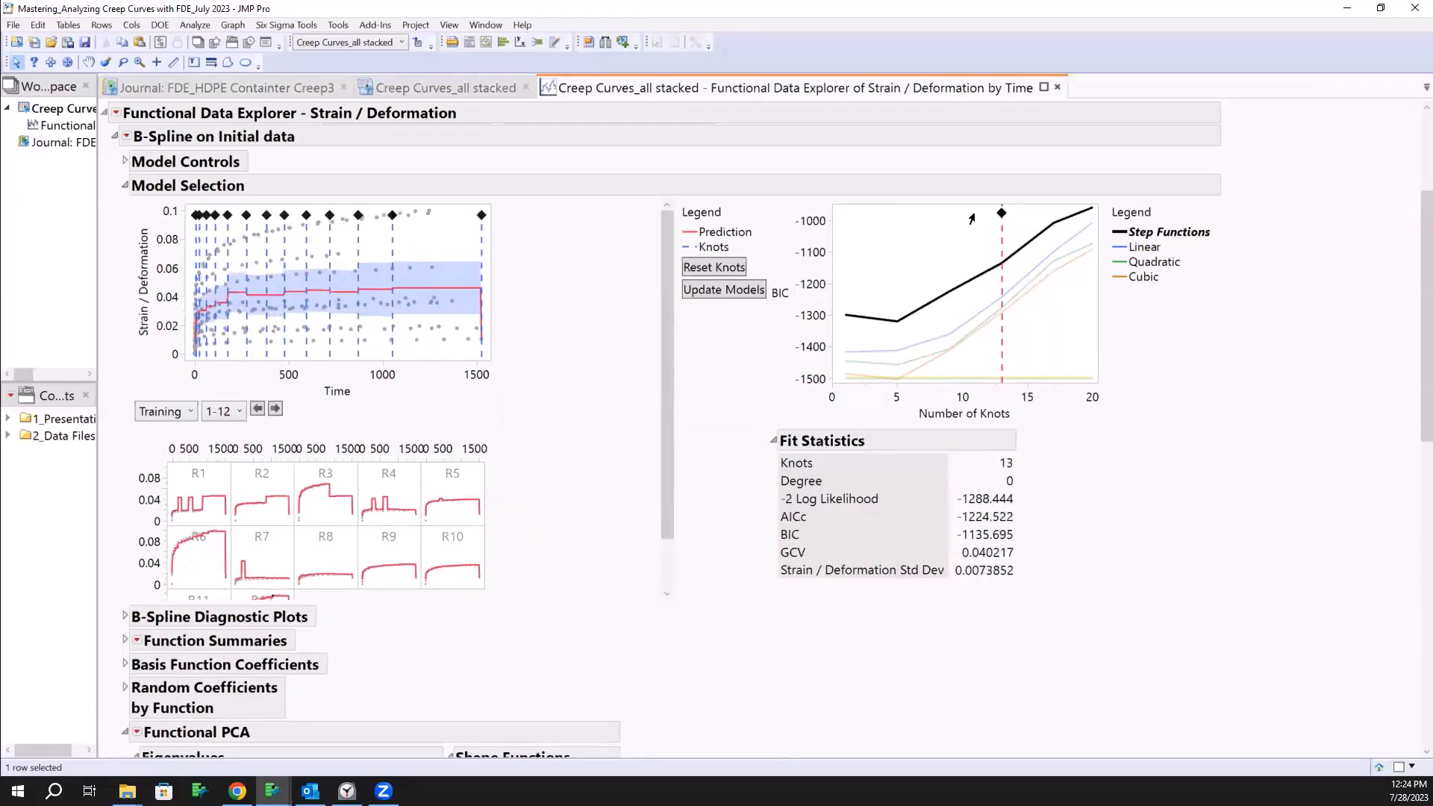
left_click(943, 229)
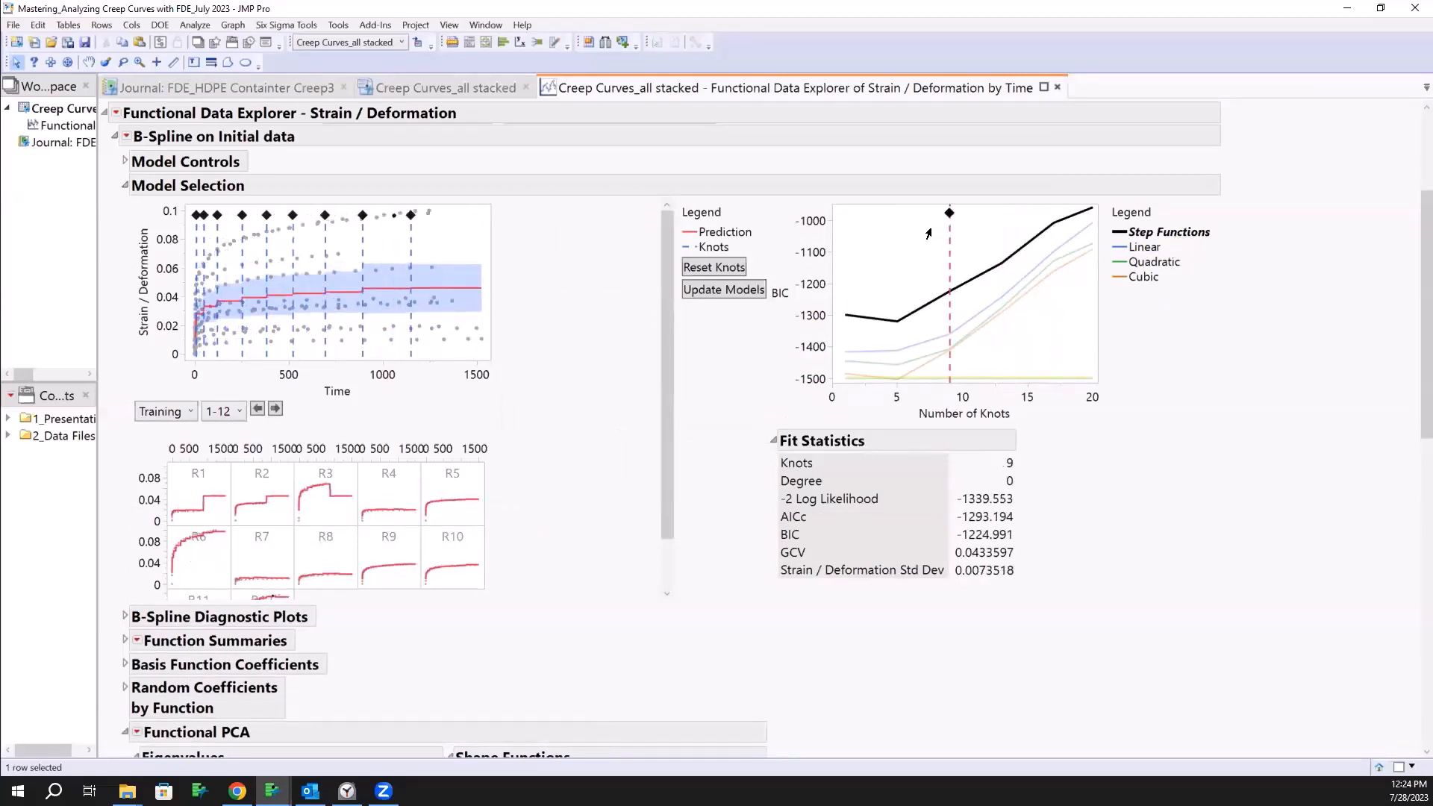
left_click(883, 227)
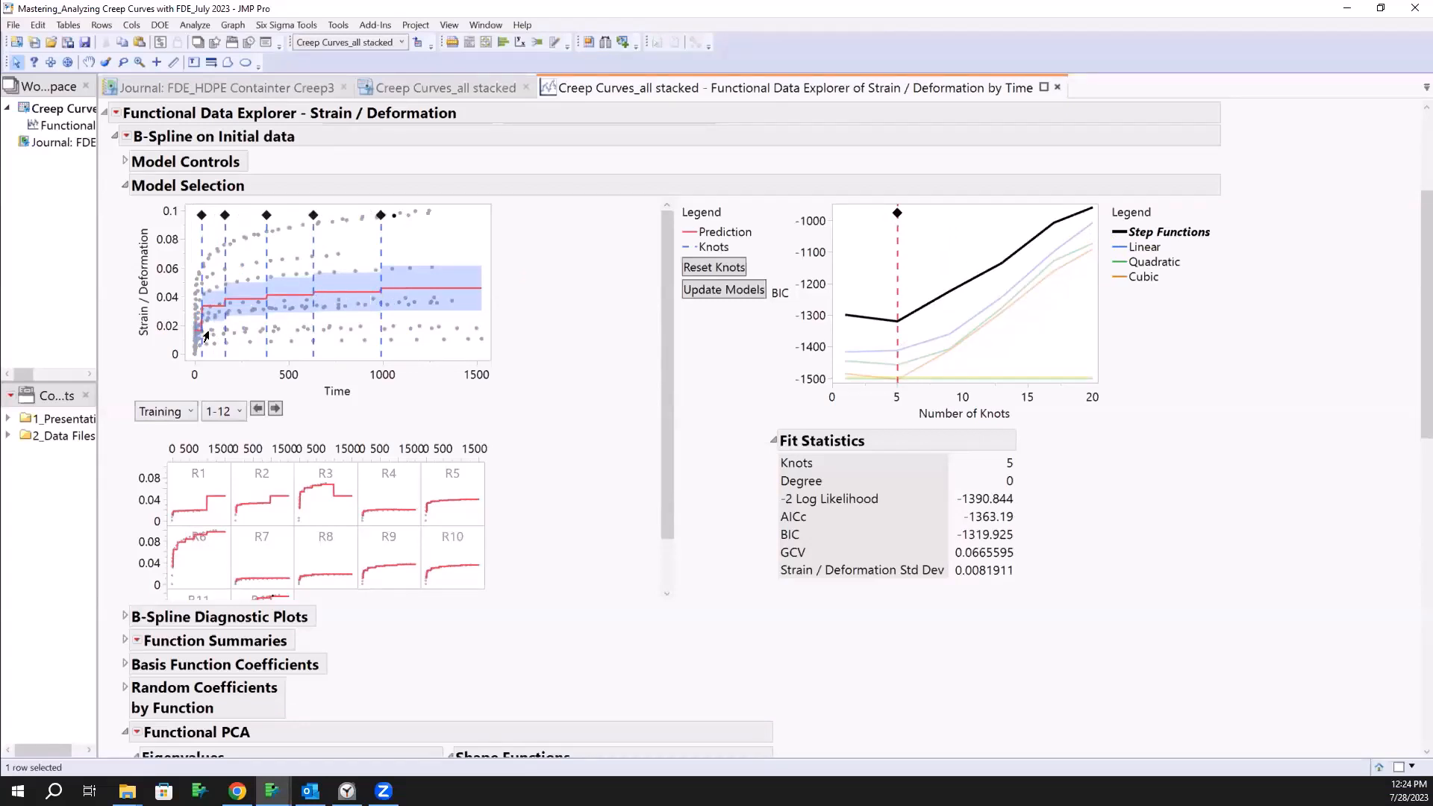
Step: Compare the Quadratic and Cubic fits at 5 knots, ending with the Cubic fit
left_click(1146, 264)
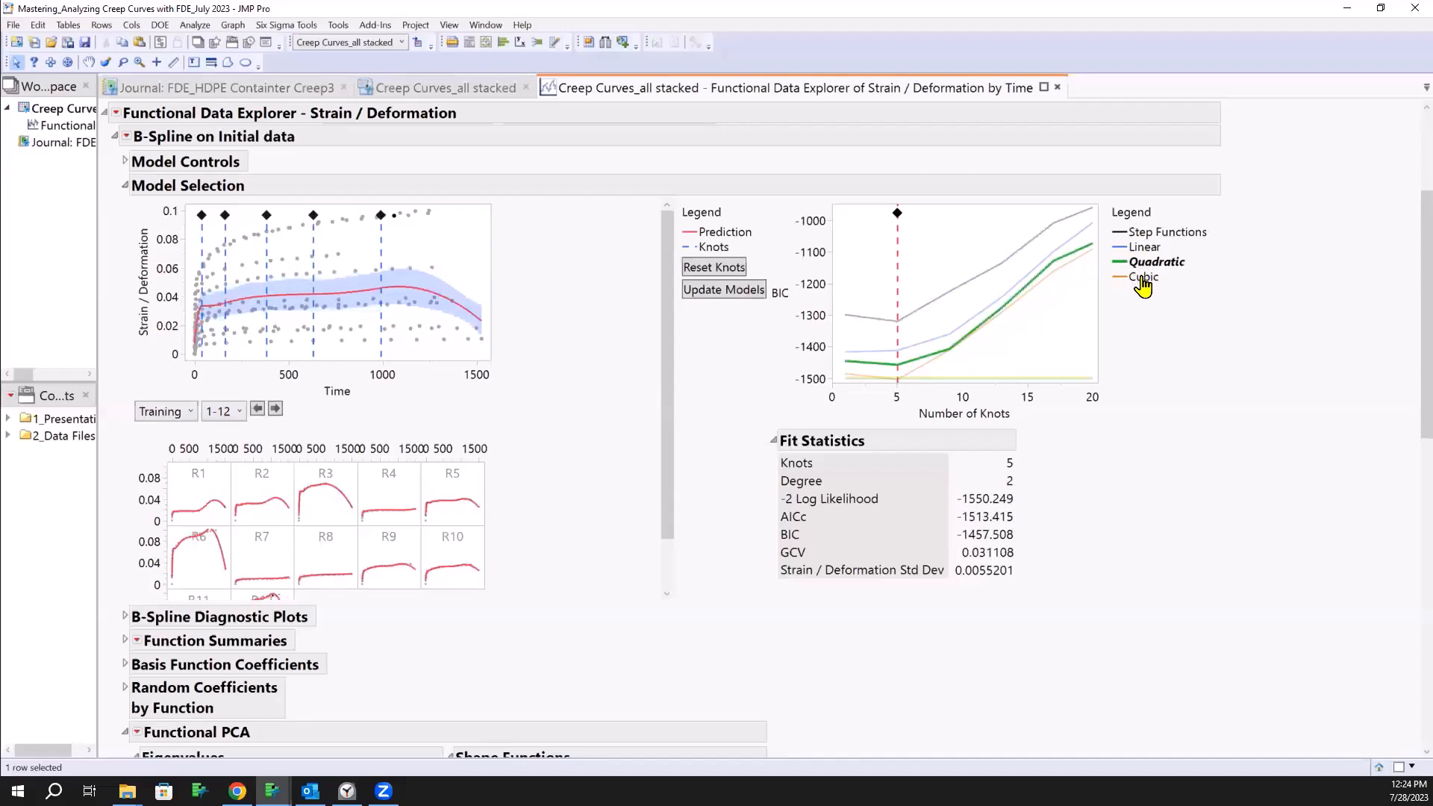
left_click(1144, 278)
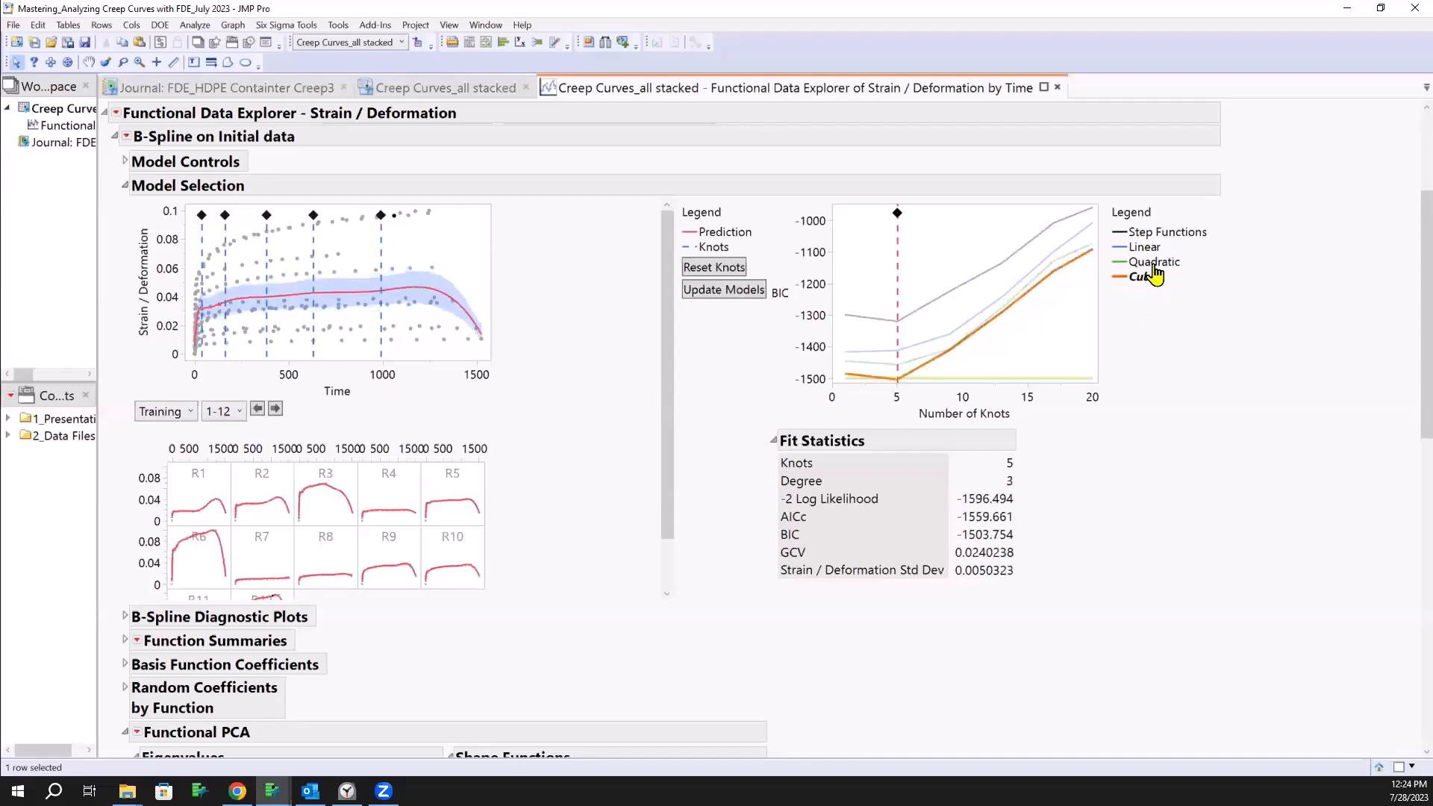
left_click(1152, 265)
left_click(1153, 276)
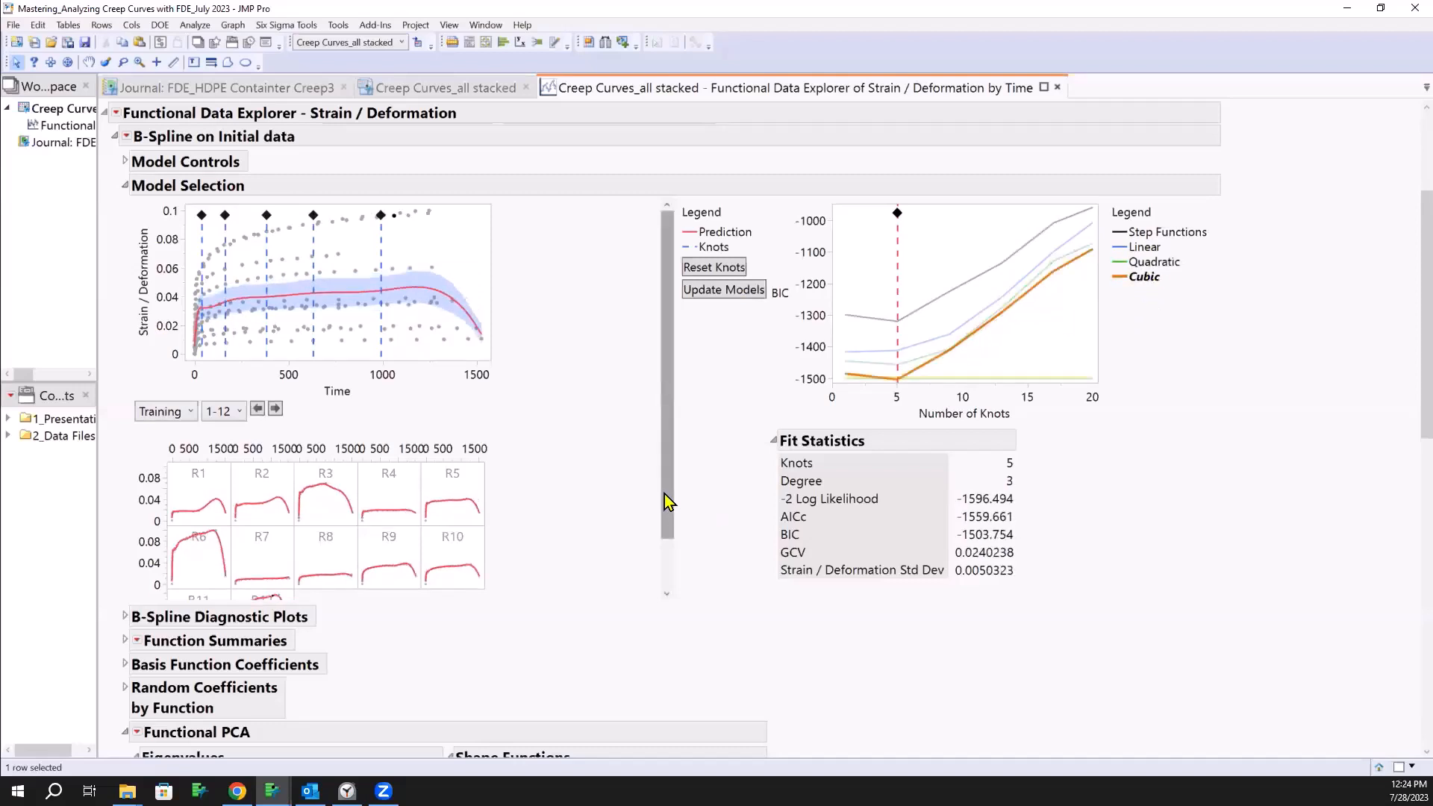
Step: Enlarge the individual test run plots and examine how the 5-knot Cubic fit follows the runs and the overall curve
left_click_drag(669, 496, 570, 563)
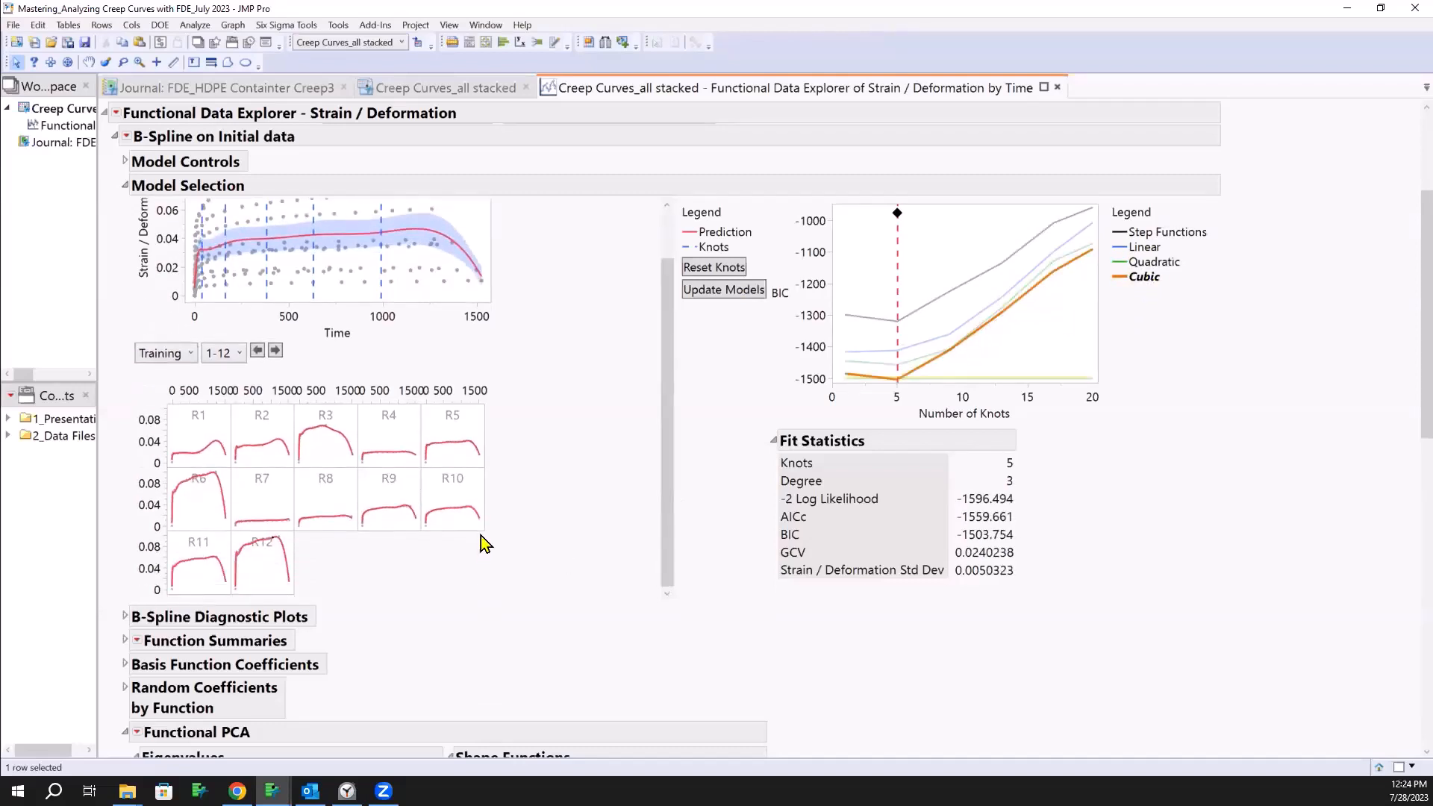
left_click_drag(480, 531, 624, 570)
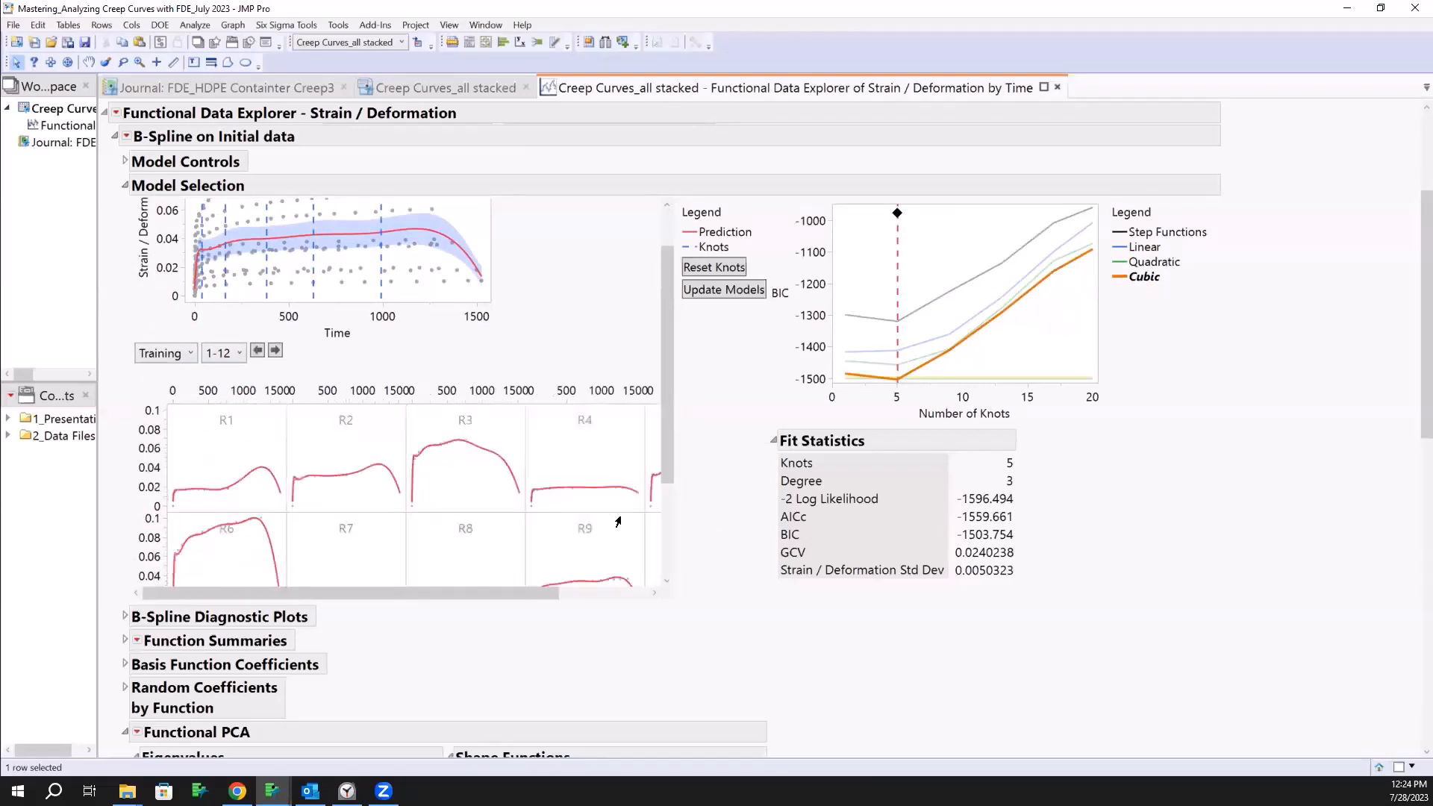
left_click_drag(677, 484, 678, 581)
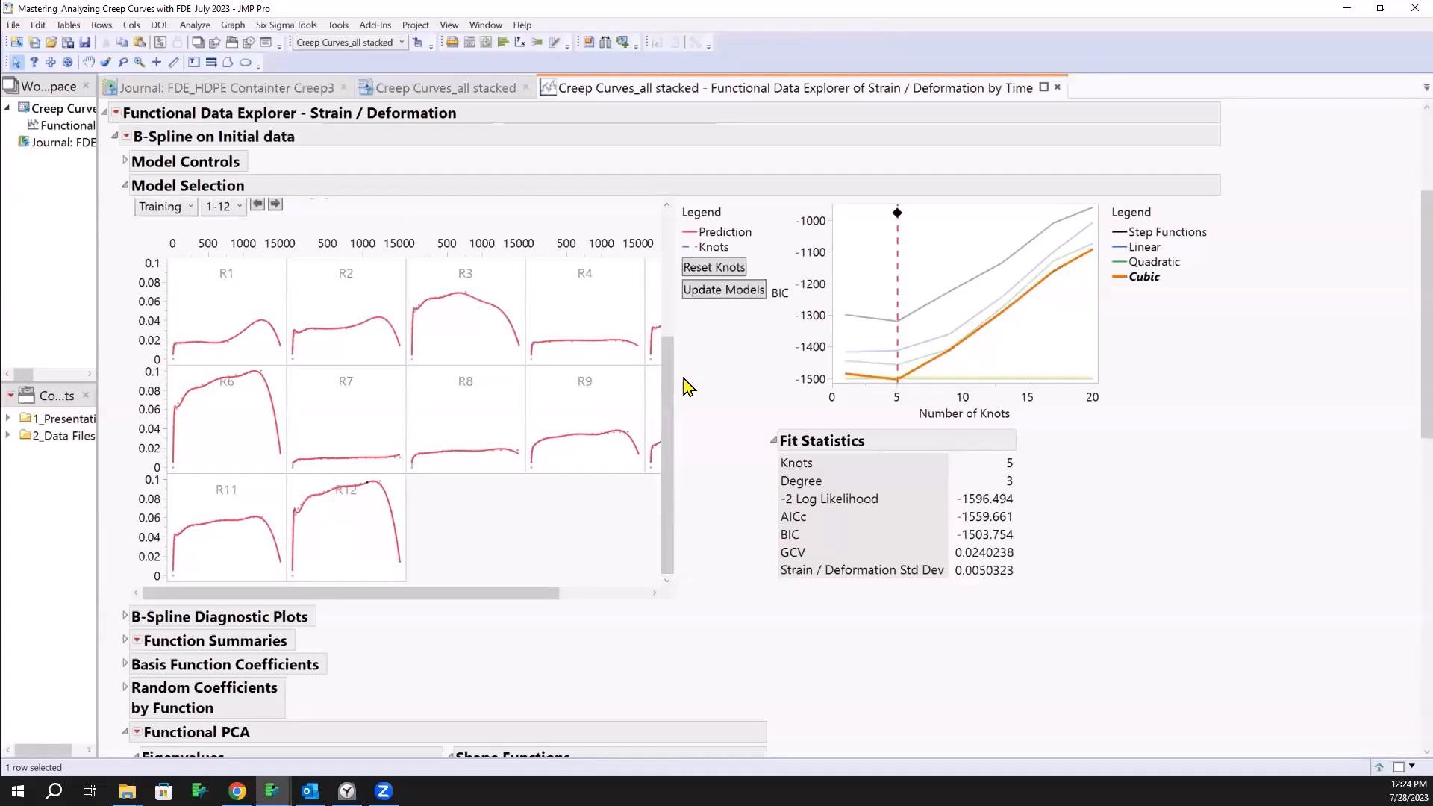
left_click_drag(673, 382, 717, 395)
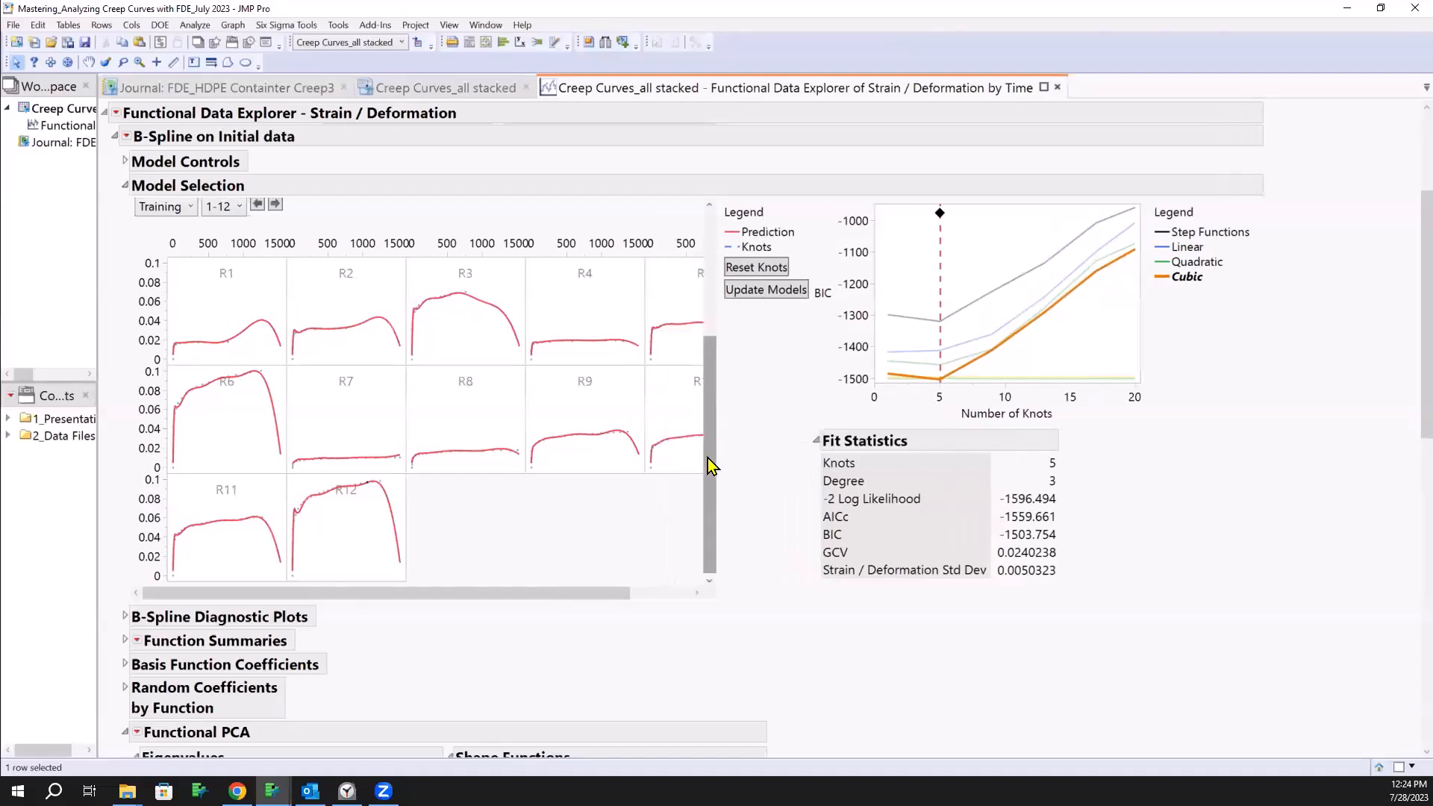
left_click_drag(709, 463, 527, 266)
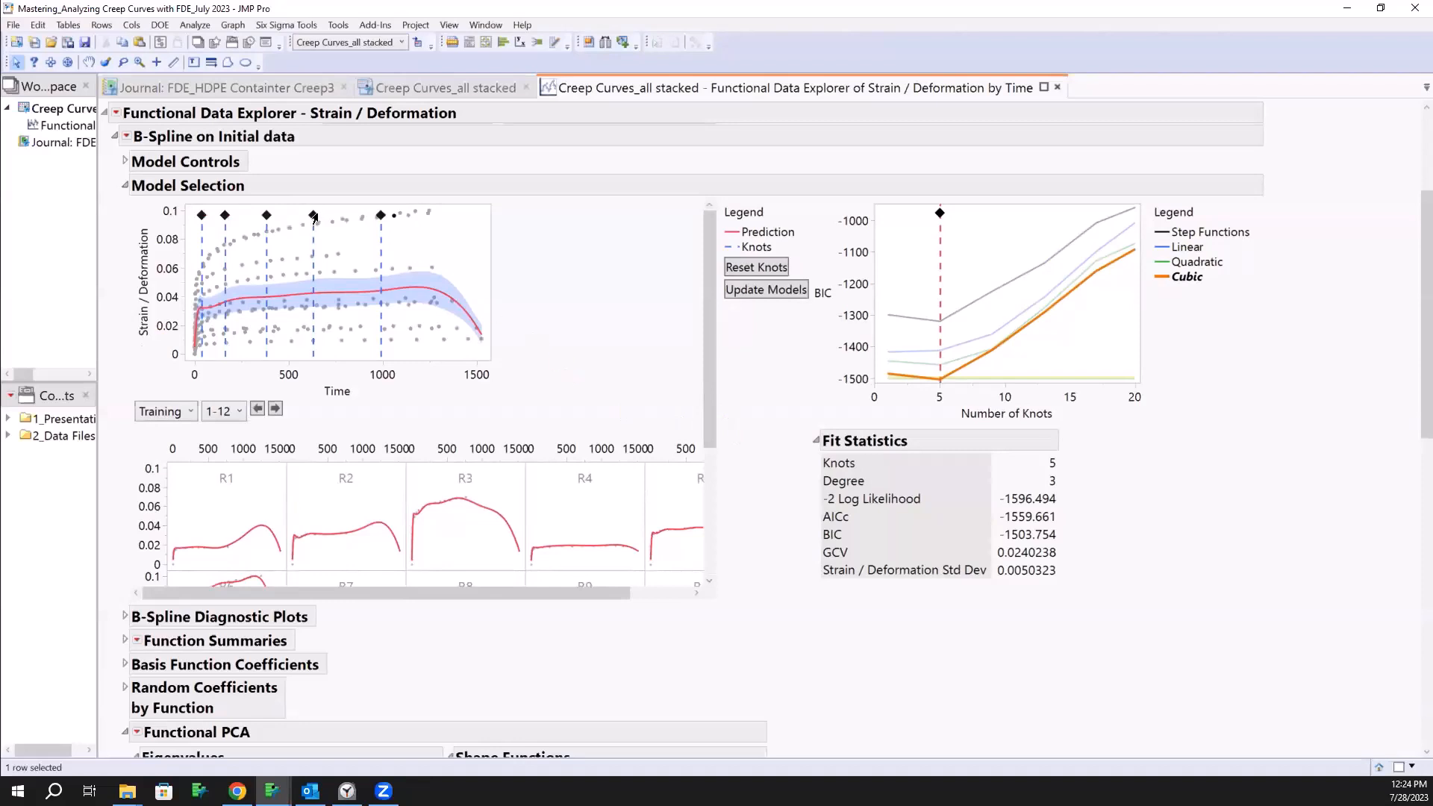
mouse_move(311, 216)
left_mouse_down()
mouse_move(336, 215)
mouse_move(317, 216)
left_mouse_up()
Step: Replace the B-spline knot grid in Model Controls with a range of knots from 1 to 10
mouse_move(513, 149)
left_mouse_down()
mouse_move(149, 153)
mouse_move(108, 176)
left_mouse_up()
left_click(124, 164)
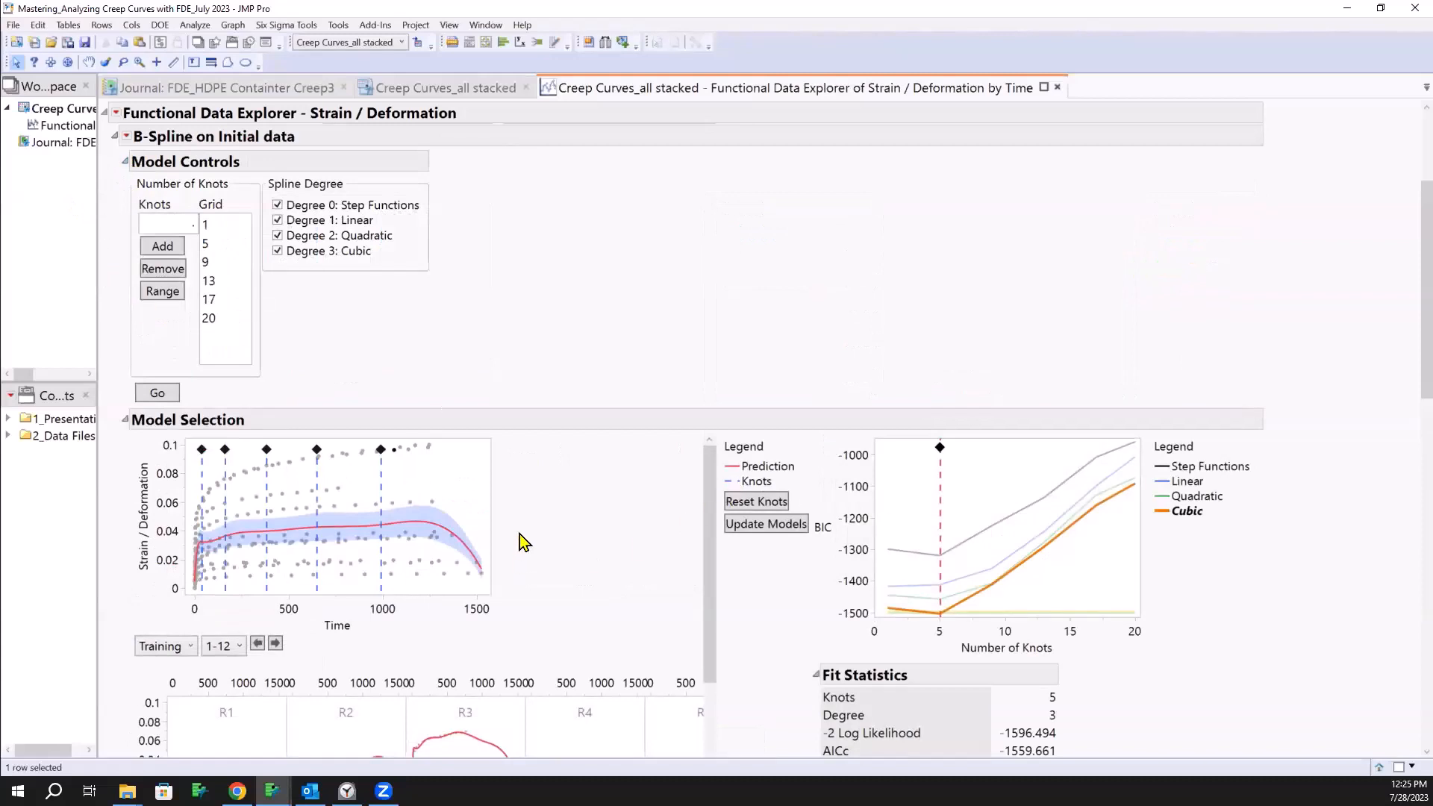
left_click(218, 231)
left_click_drag(216, 227, 210, 322)
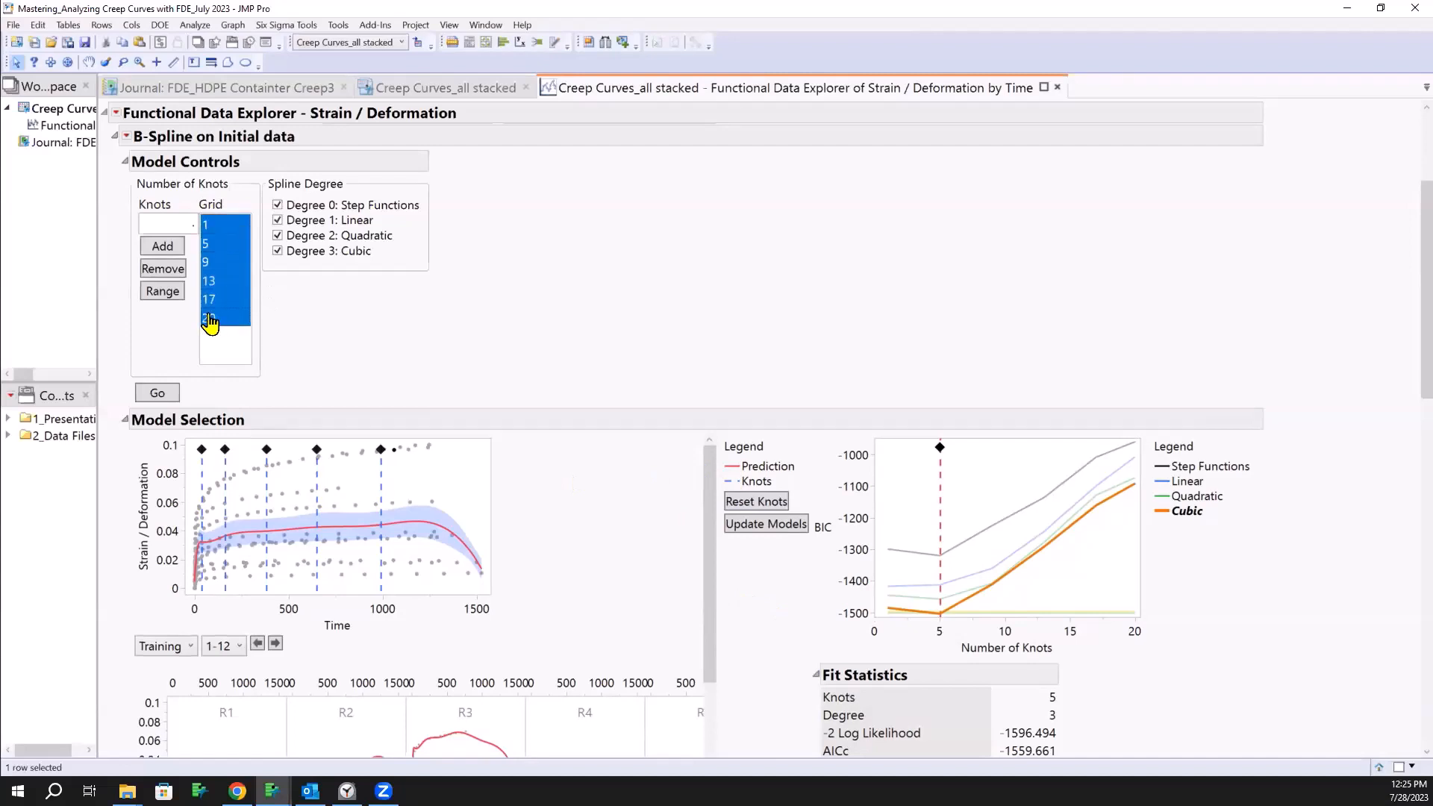
left_click(162, 270)
left_click(176, 295)
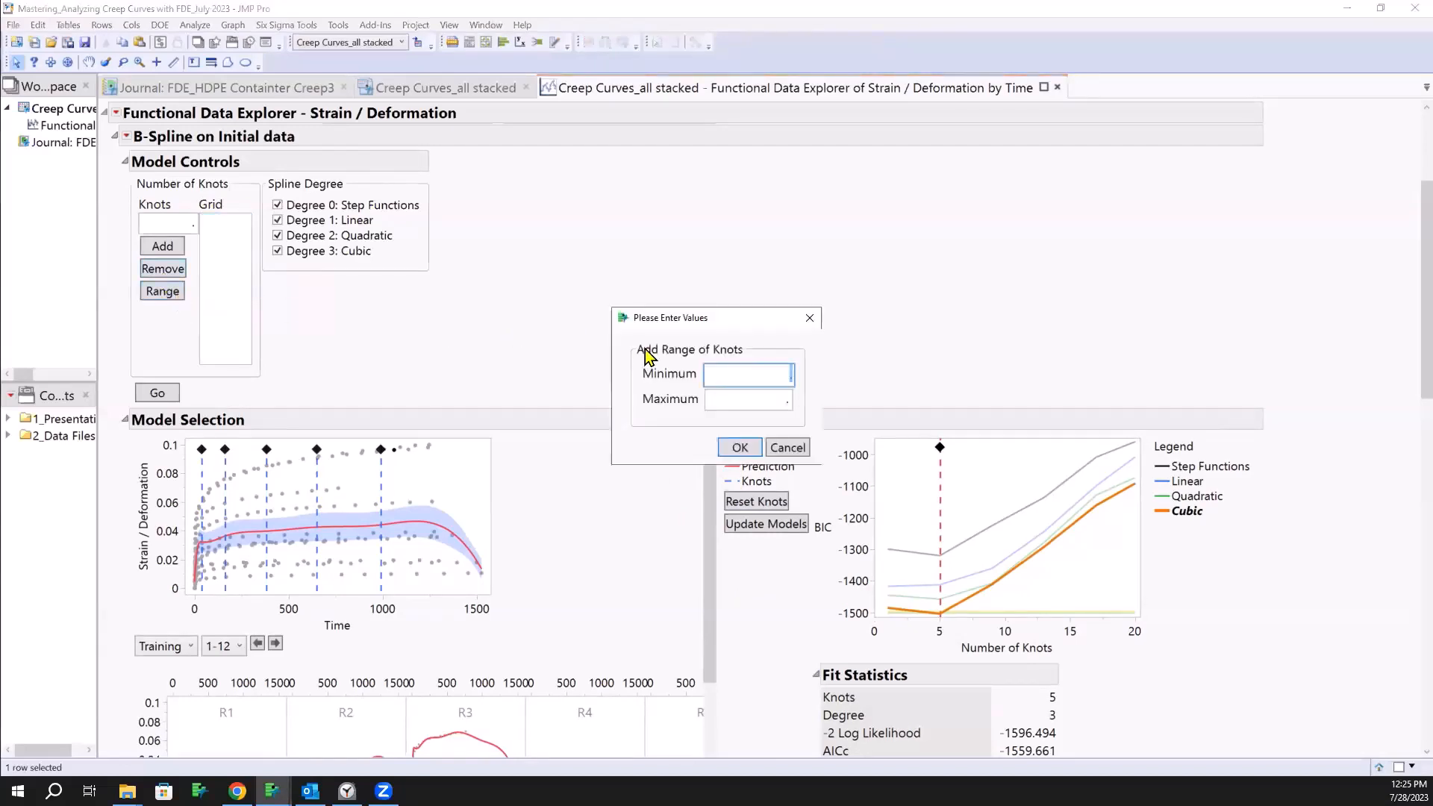
type("1")
left_click(740, 399)
type("10")
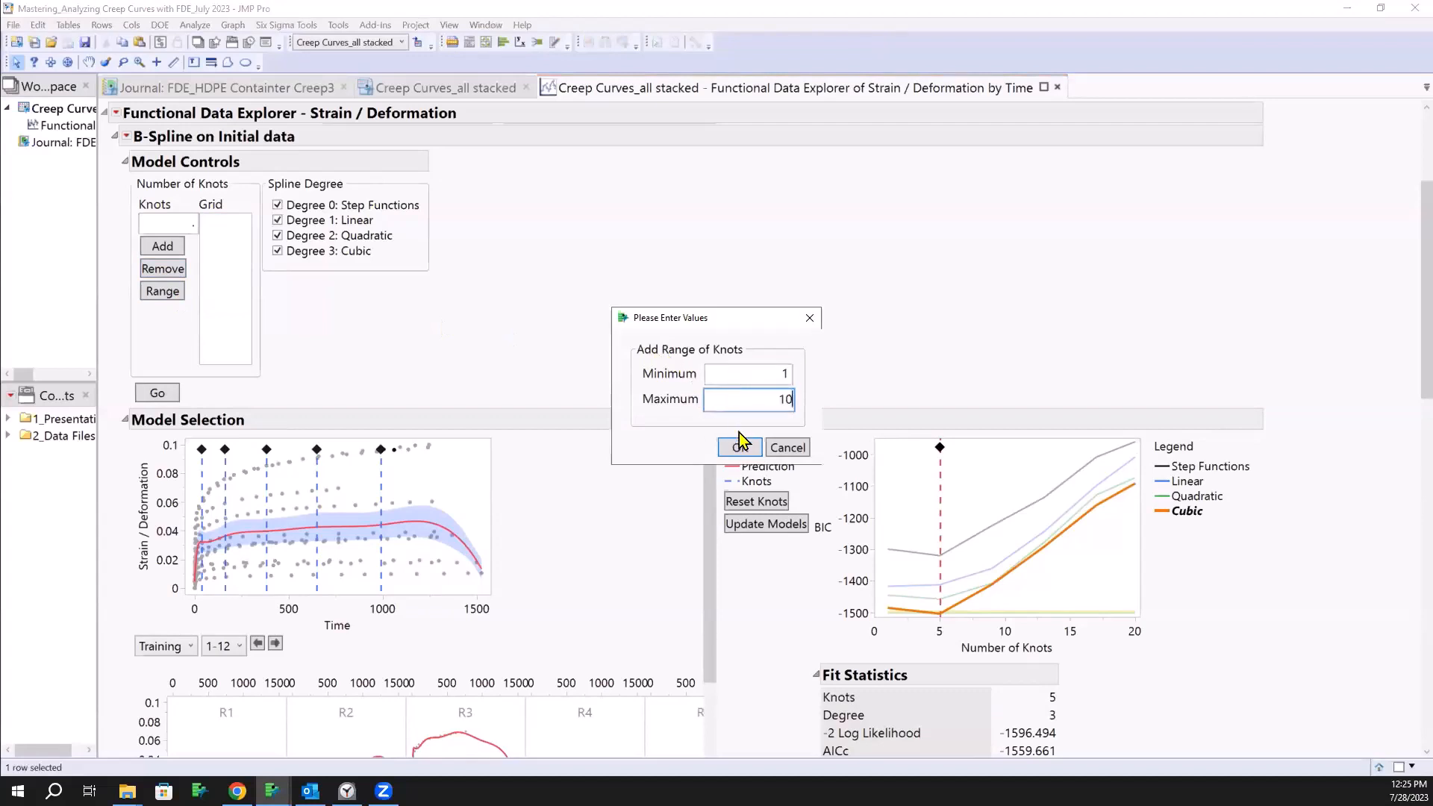
left_click(740, 446)
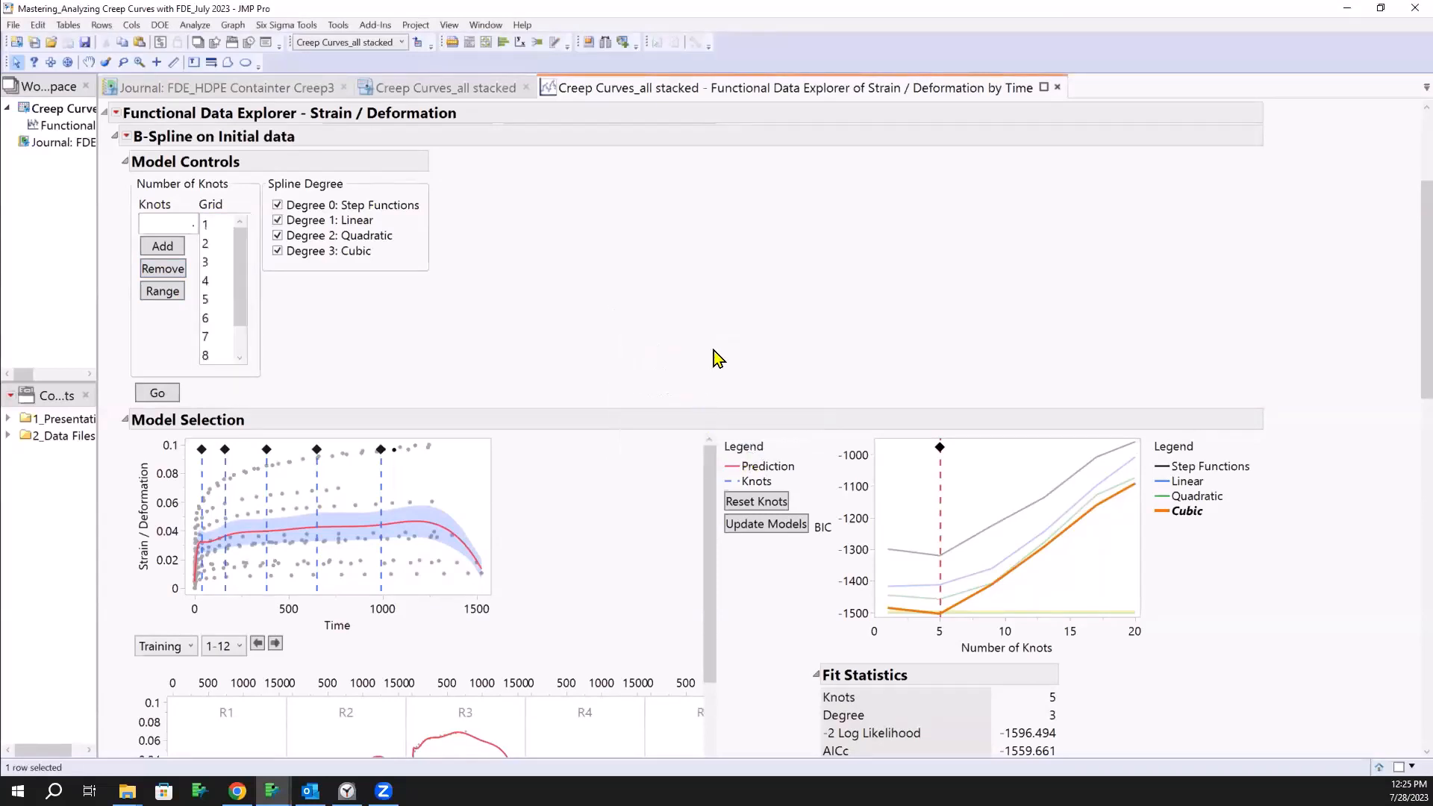
Step: Exclude Degree 1: Linear from the spline degrees and refit the B-spline models
left_click(279, 207)
left_click(278, 221)
left_click(277, 205)
left_click(157, 394)
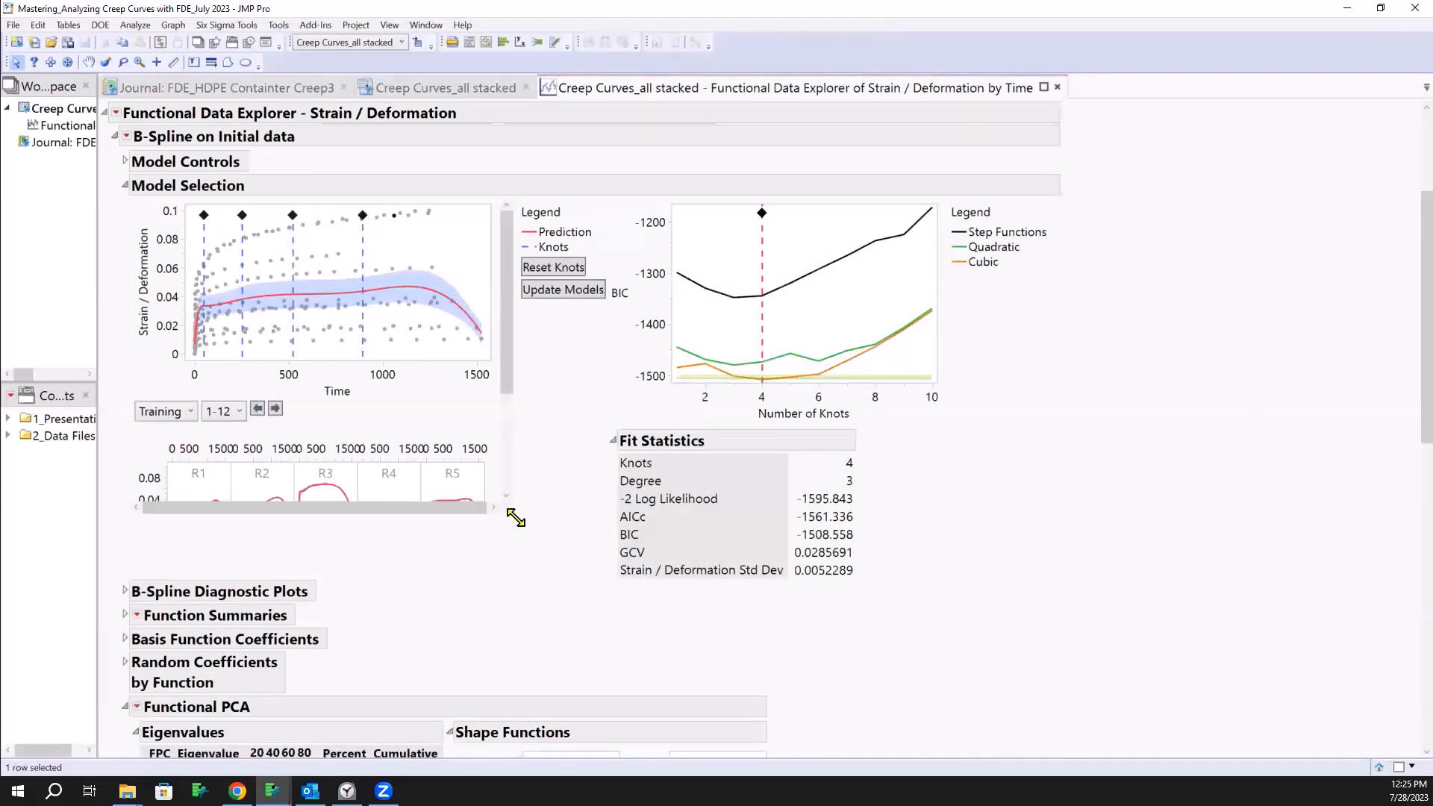
Step: Enlarge the refitted model's plot area and examine the 4-knot Cubic prediction across all individual test runs
left_click_drag(520, 519, 650, 618)
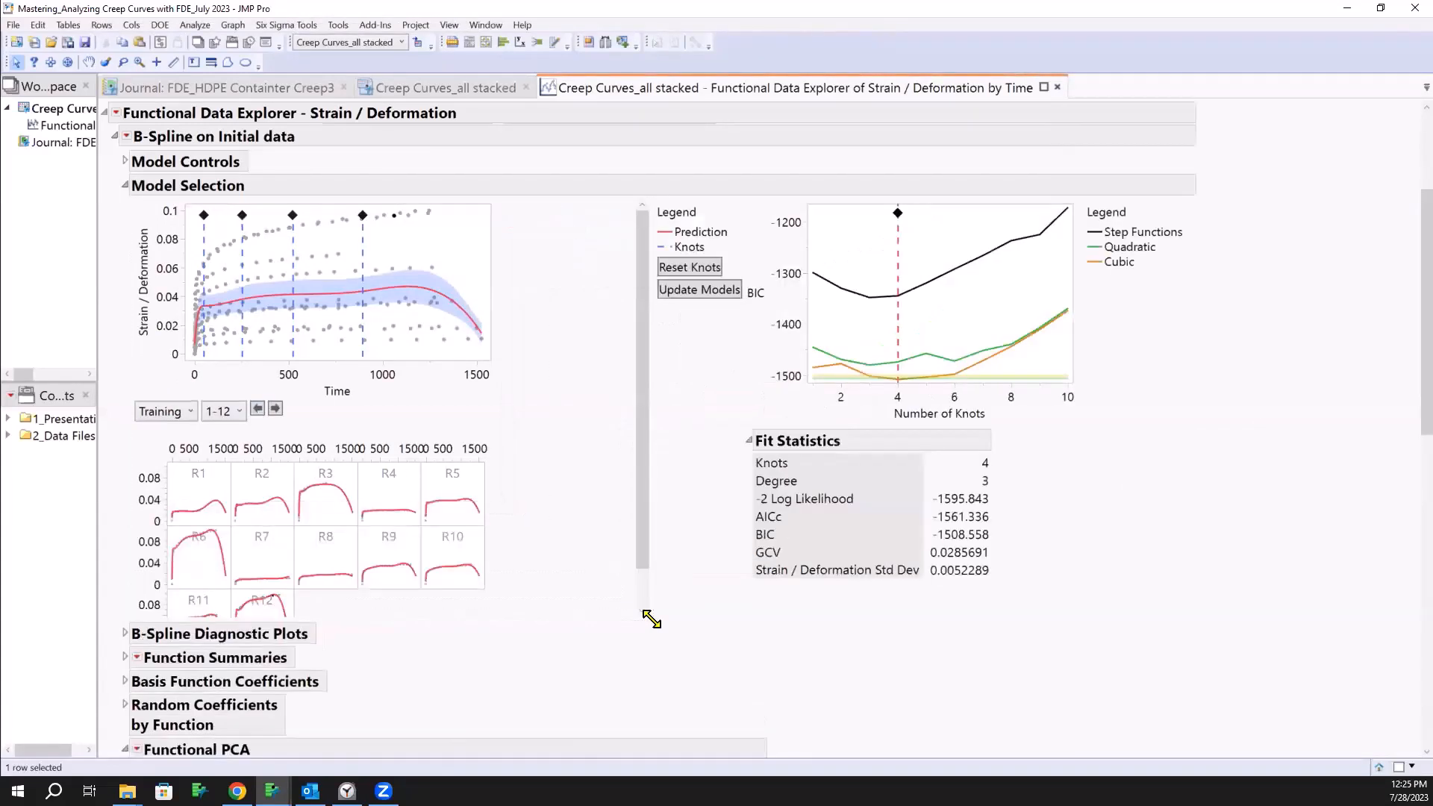
mouse_move(645, 541)
left_mouse_down()
mouse_move(646, 568)
mouse_move(646, 546)
left_mouse_up()
scroll(640, 568, "down", 1)
left_click_drag(640, 569, 641, 589)
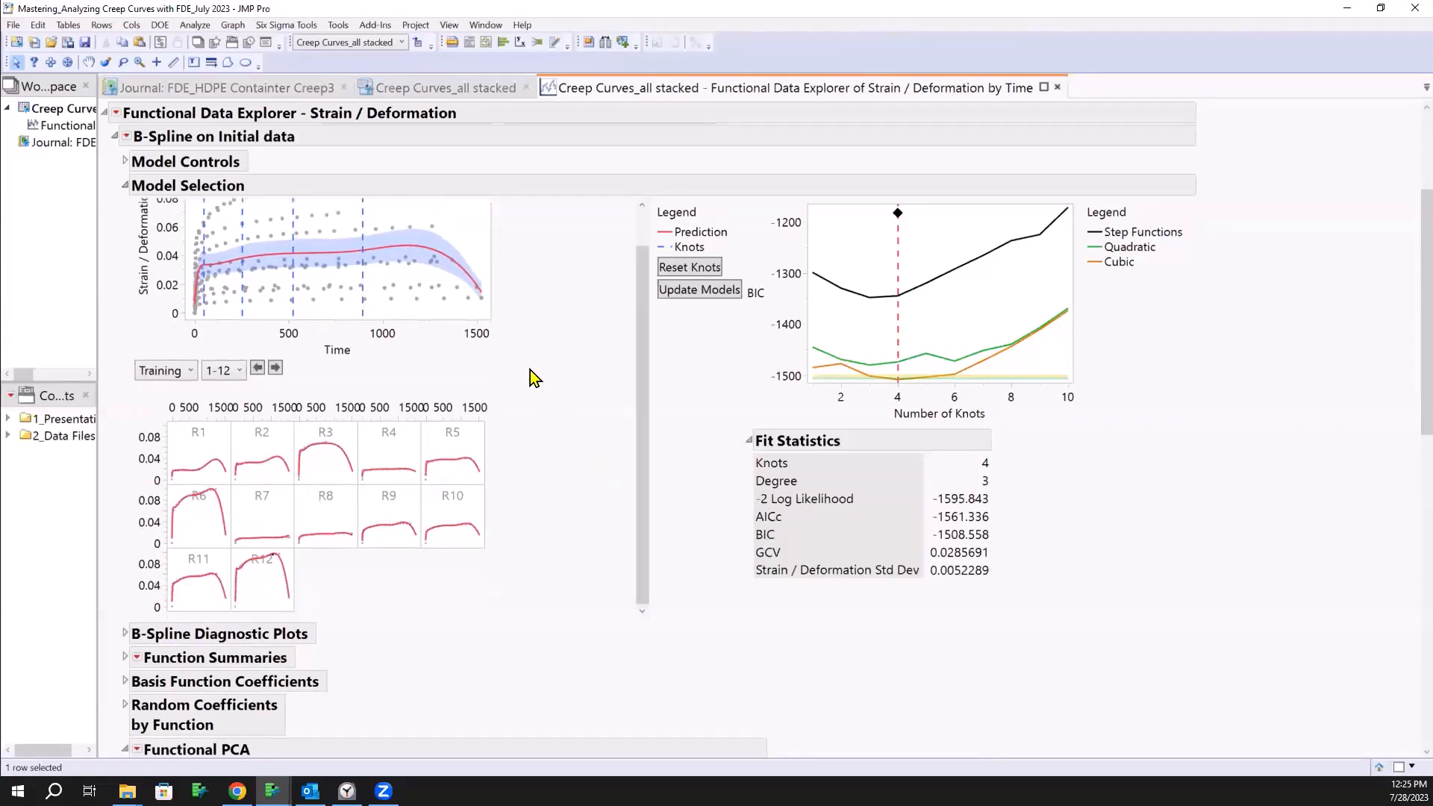
left_click_drag(641, 454, 657, 327)
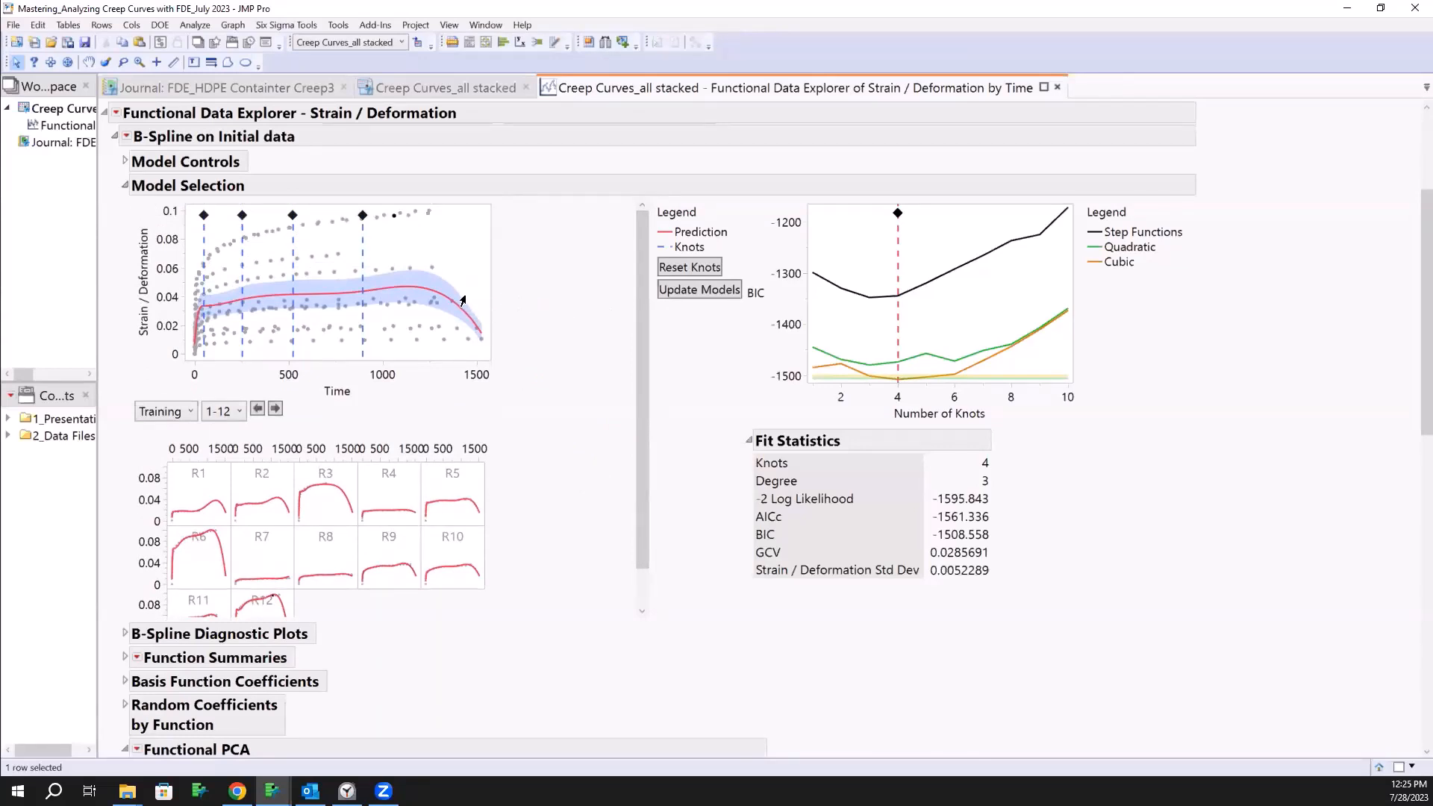
Step: Switch the 4-knot fit to Quadratic and enlarge the individual test run plots, clearing the row selection
left_click(1130, 251)
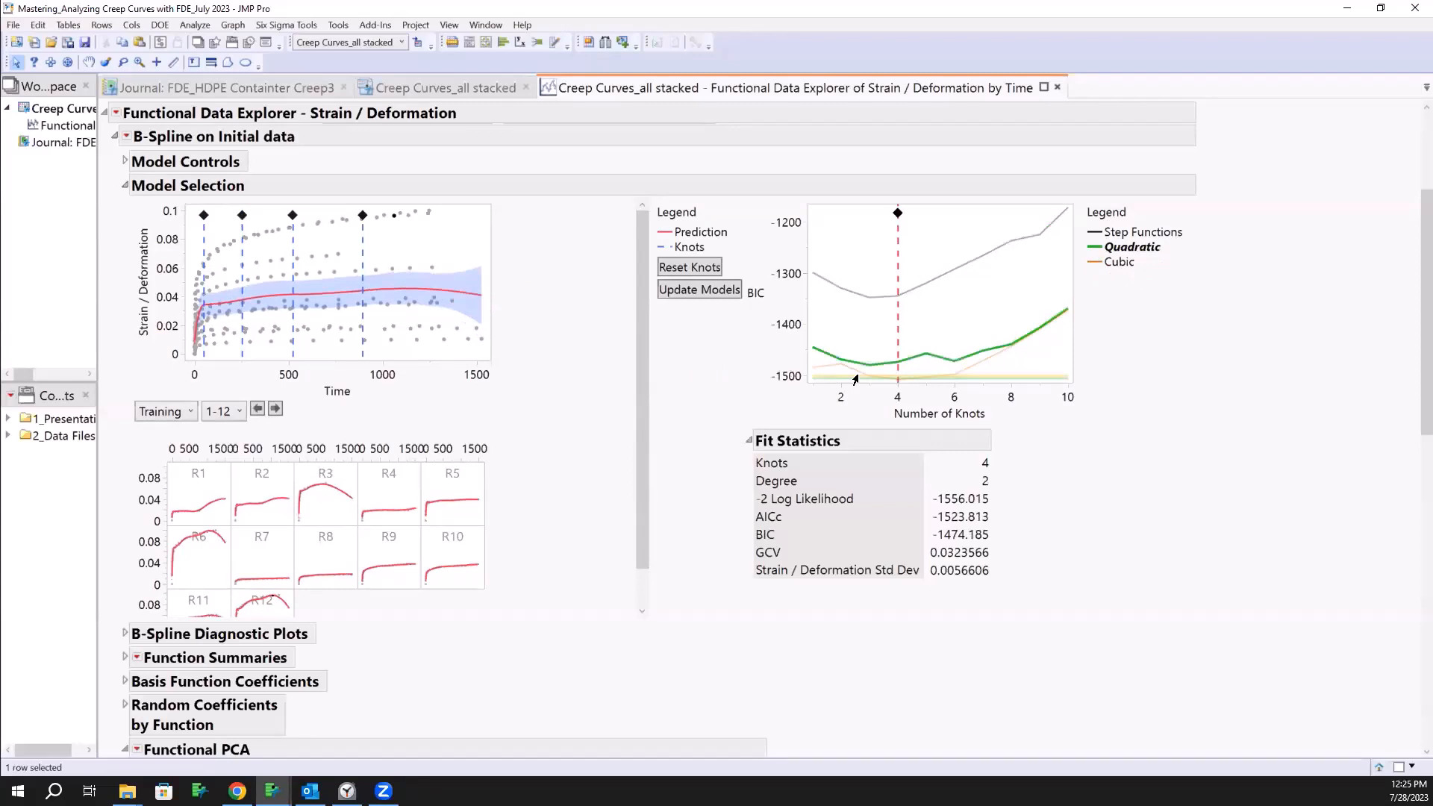
left_click_drag(649, 429, 648, 494)
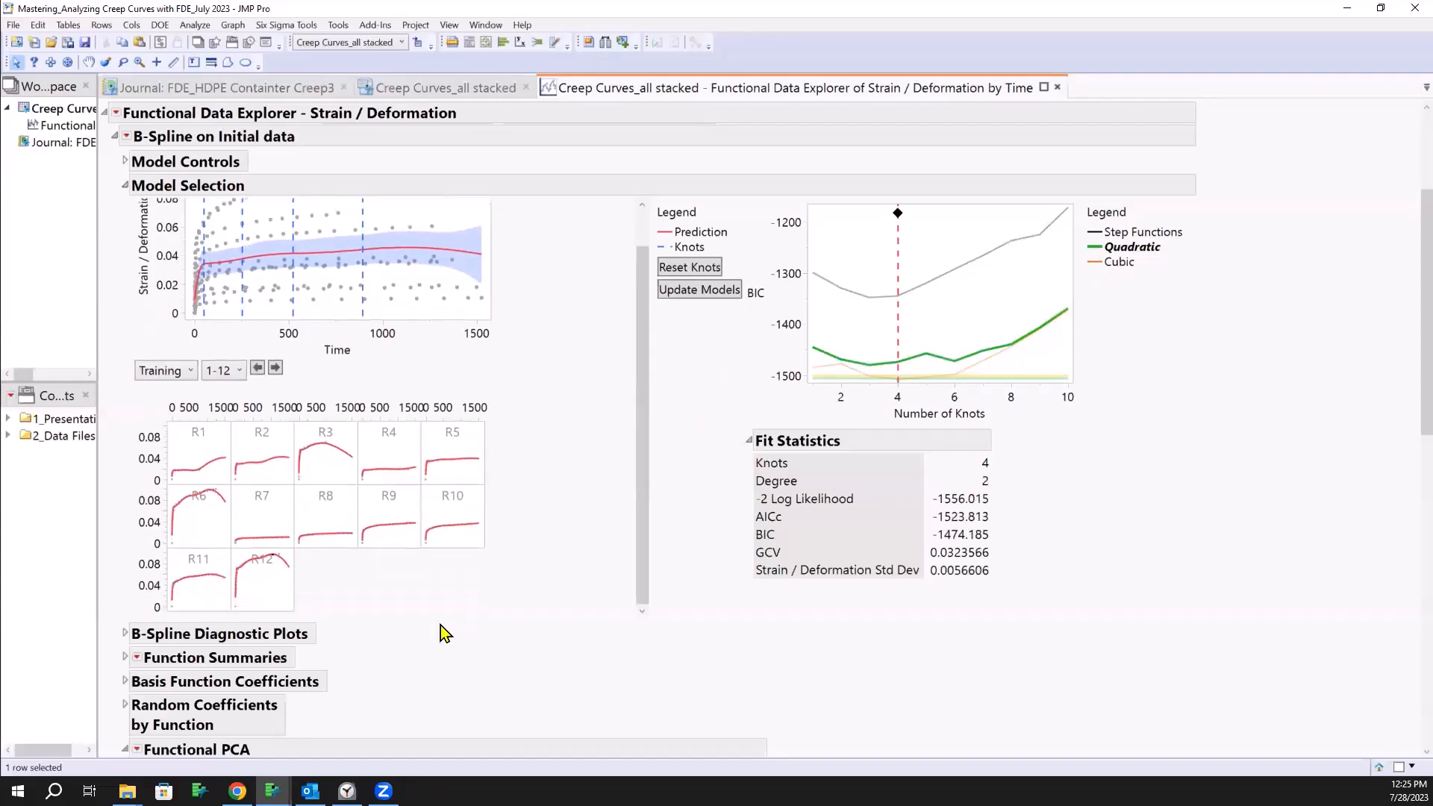
left_click_drag(479, 547, 655, 373)
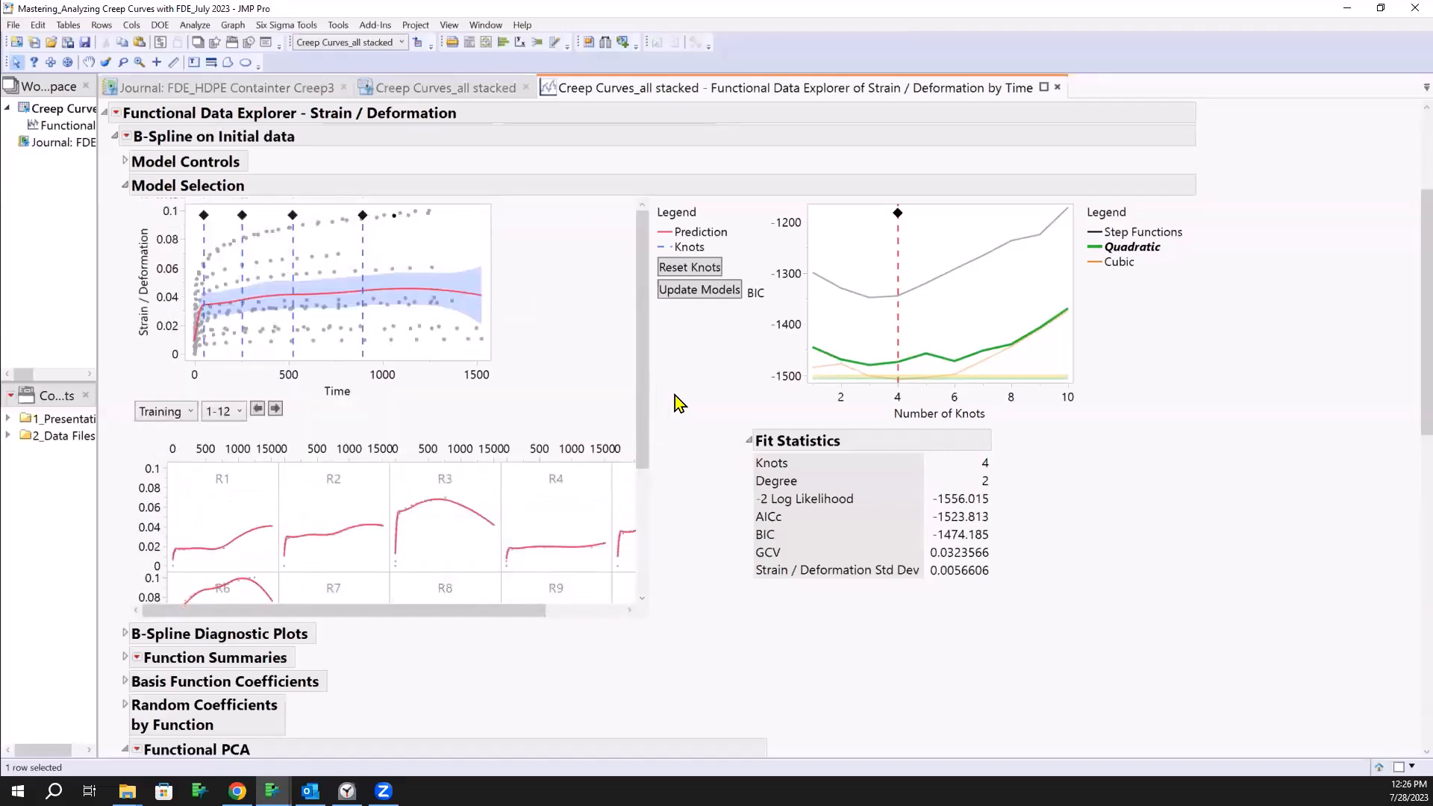
left_click(463, 238)
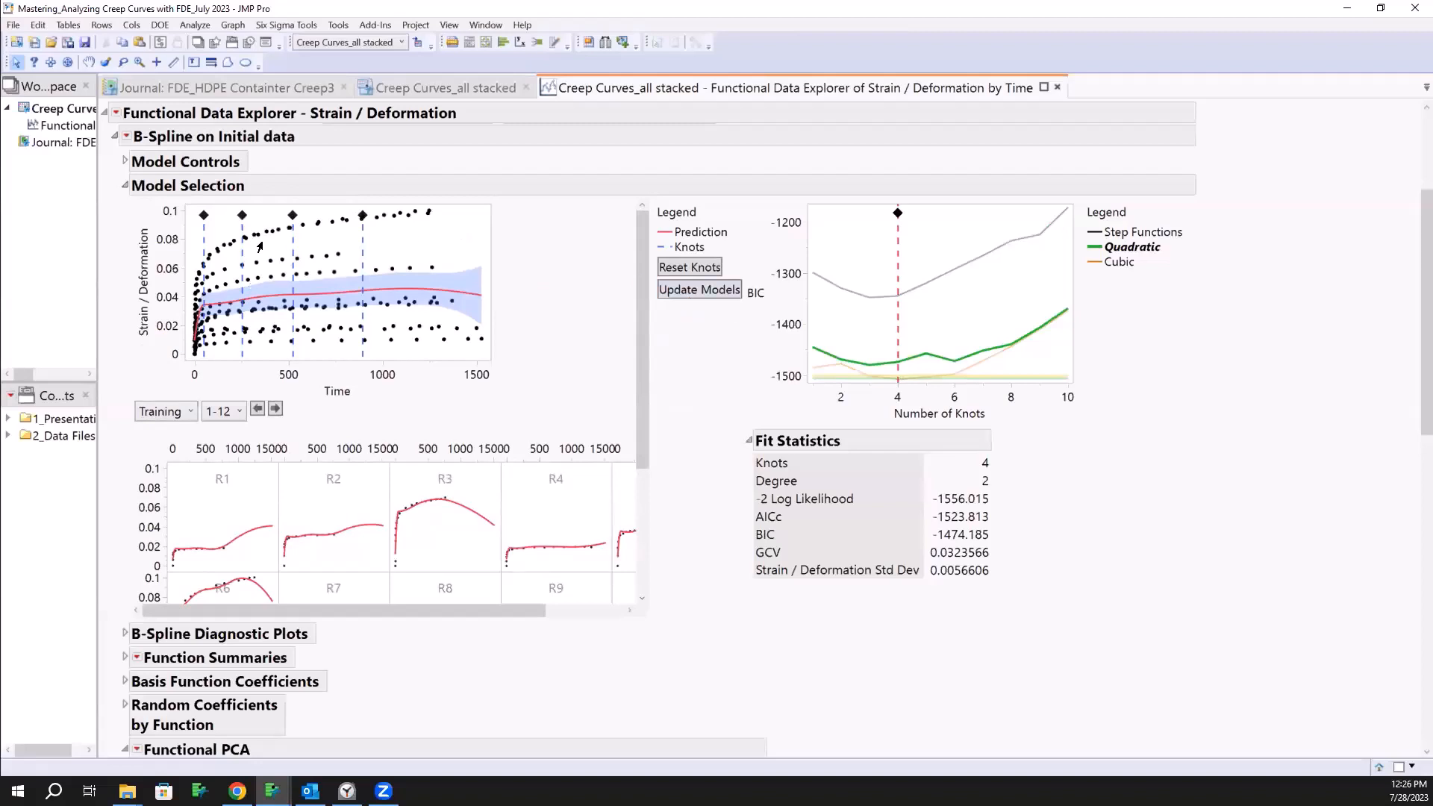
Step: Remove the B-spline fit on the initial data from the report
scroll(259, 246, "up", 3)
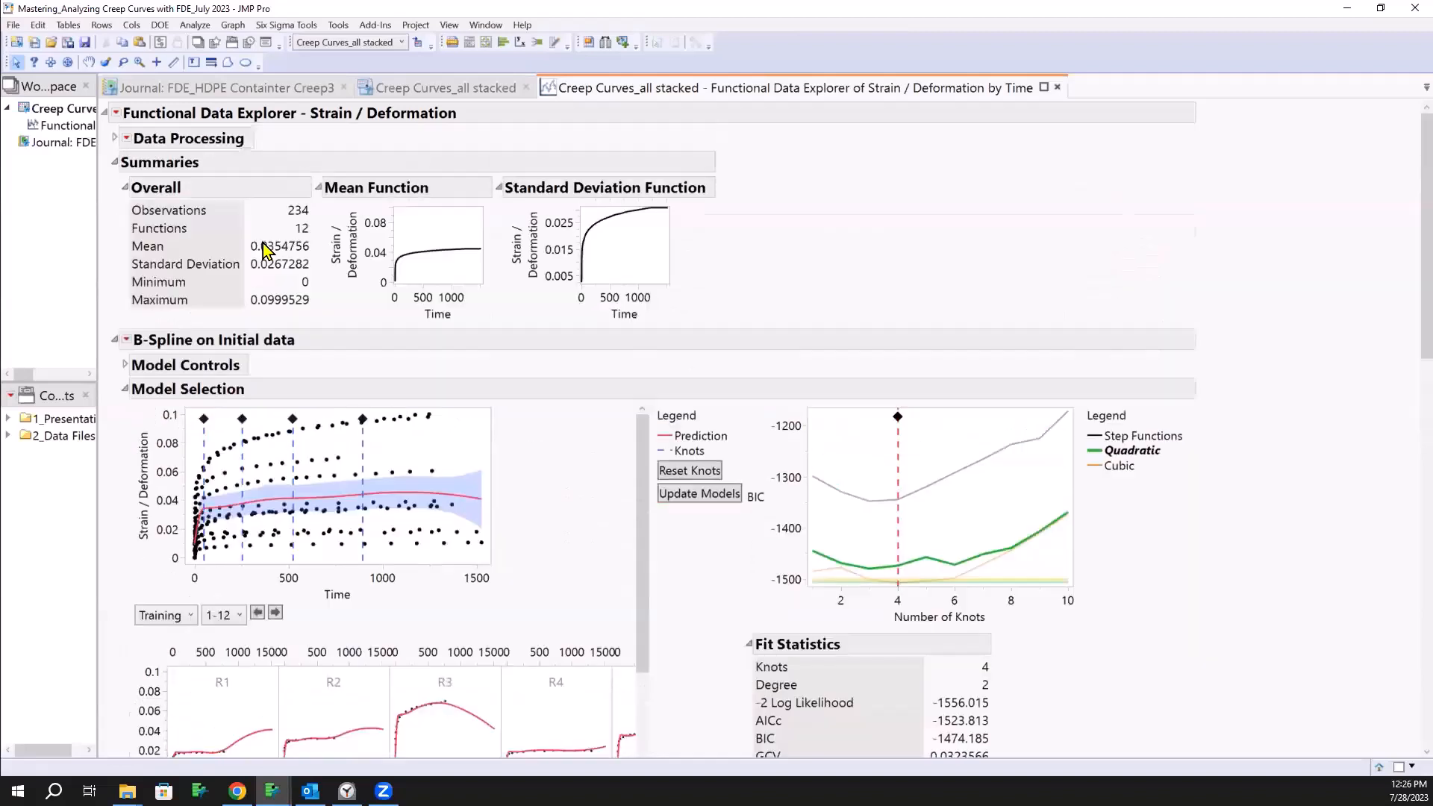
left_click(126, 340)
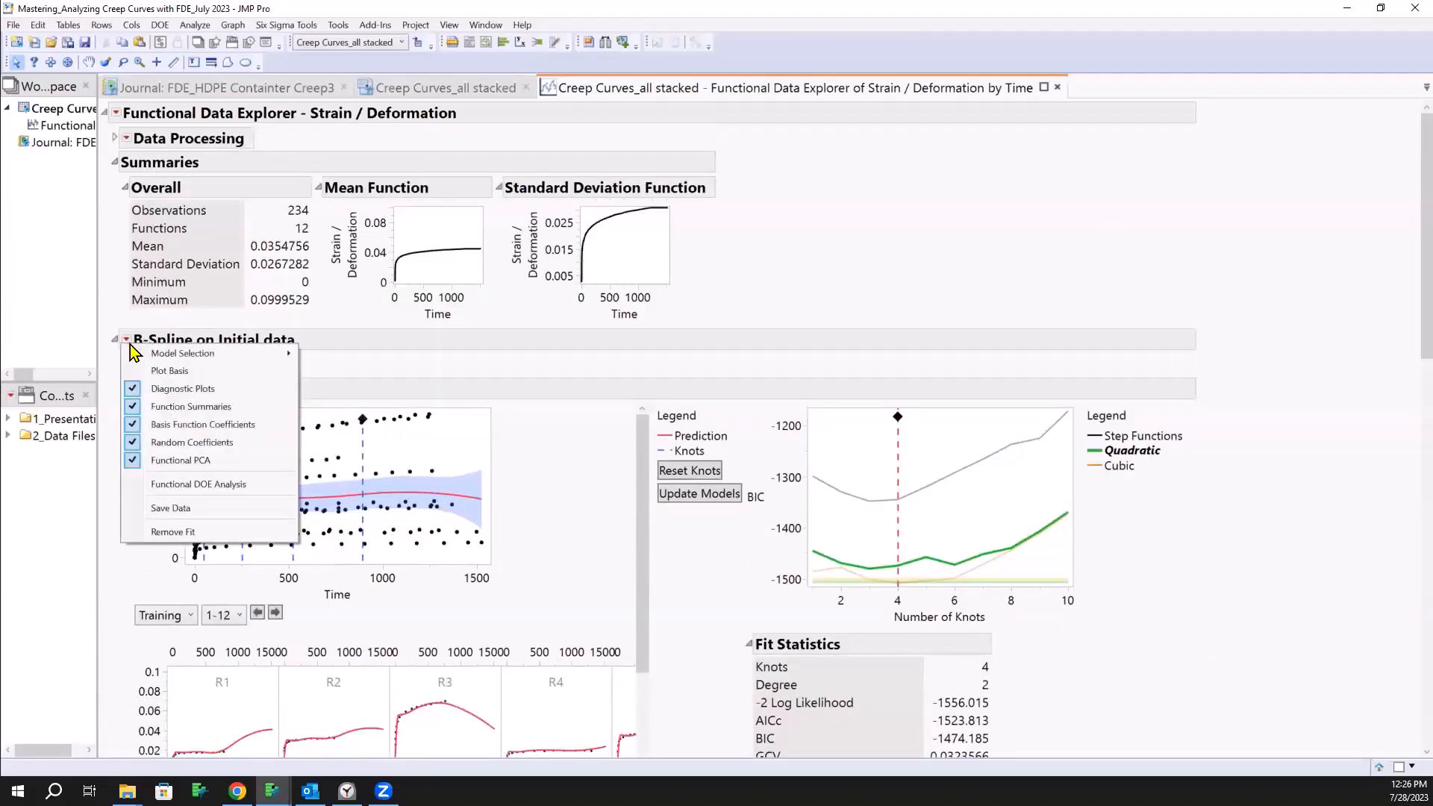
left_click(200, 533)
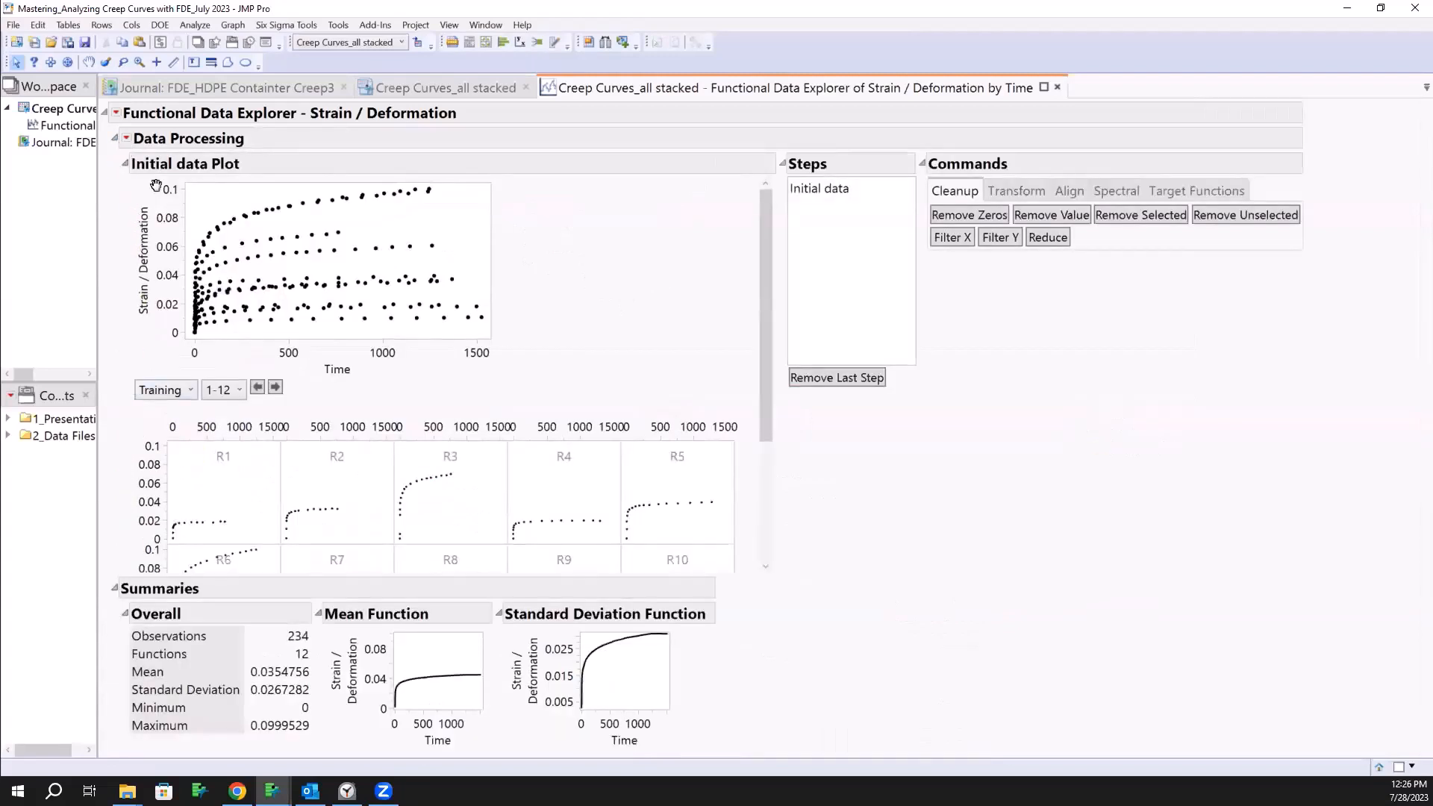
Step: Enlarge the Initial data plot and its viewing area and examine the raw creep curves of all individual test runs
left_click_drag(489, 337, 560, 392)
left_click_drag(768, 416, 781, 546)
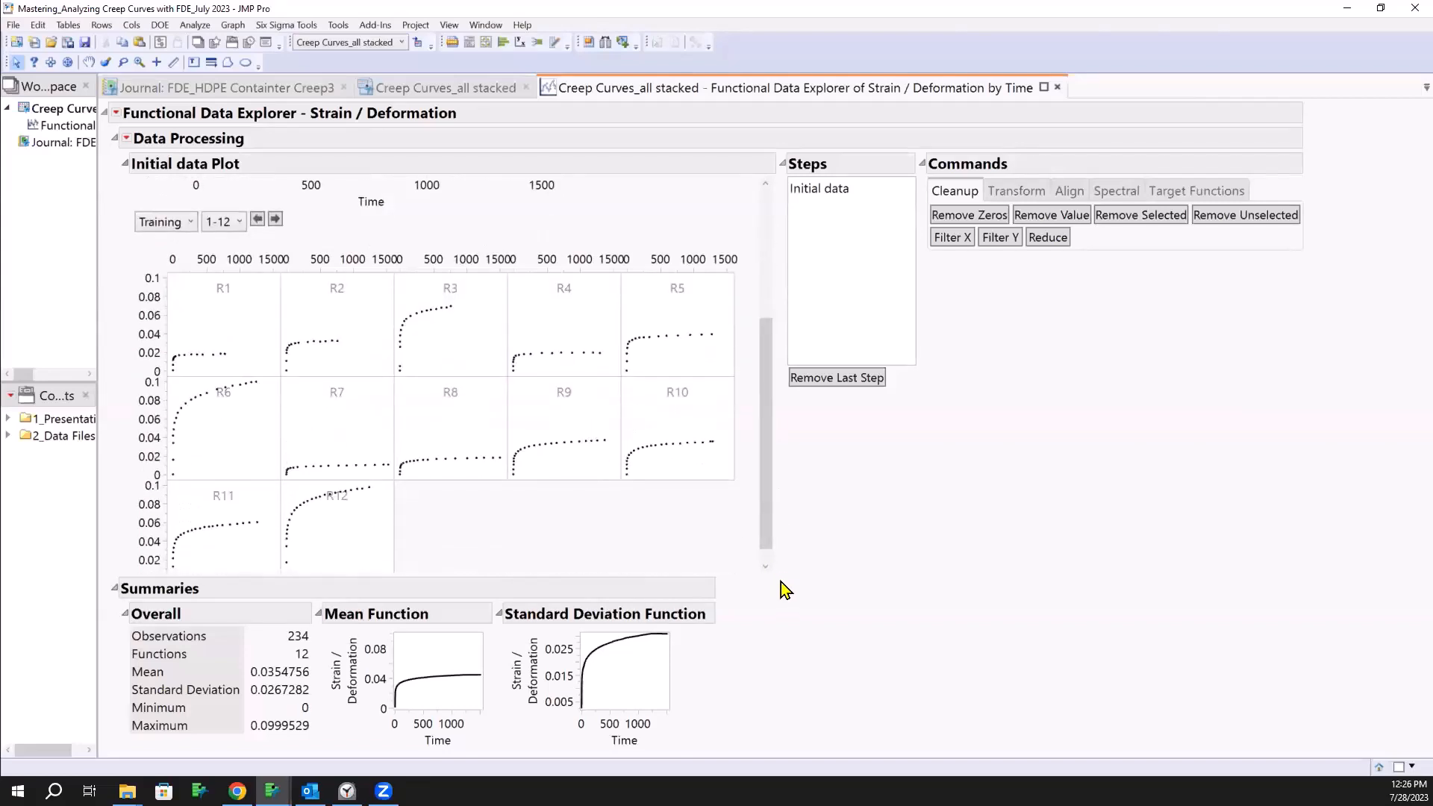
left_click_drag(770, 572, 839, 618)
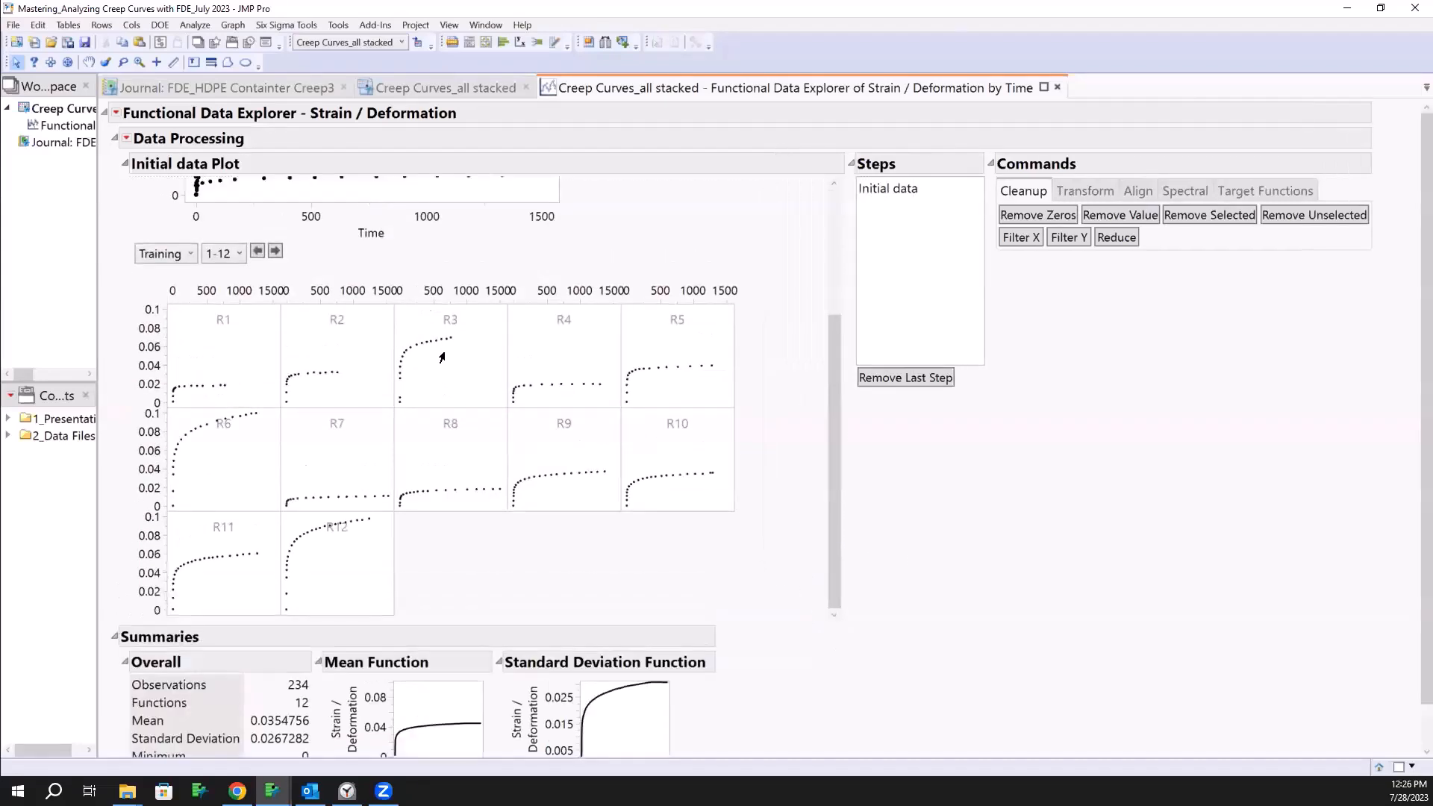
scroll(380, 391, "up", 5)
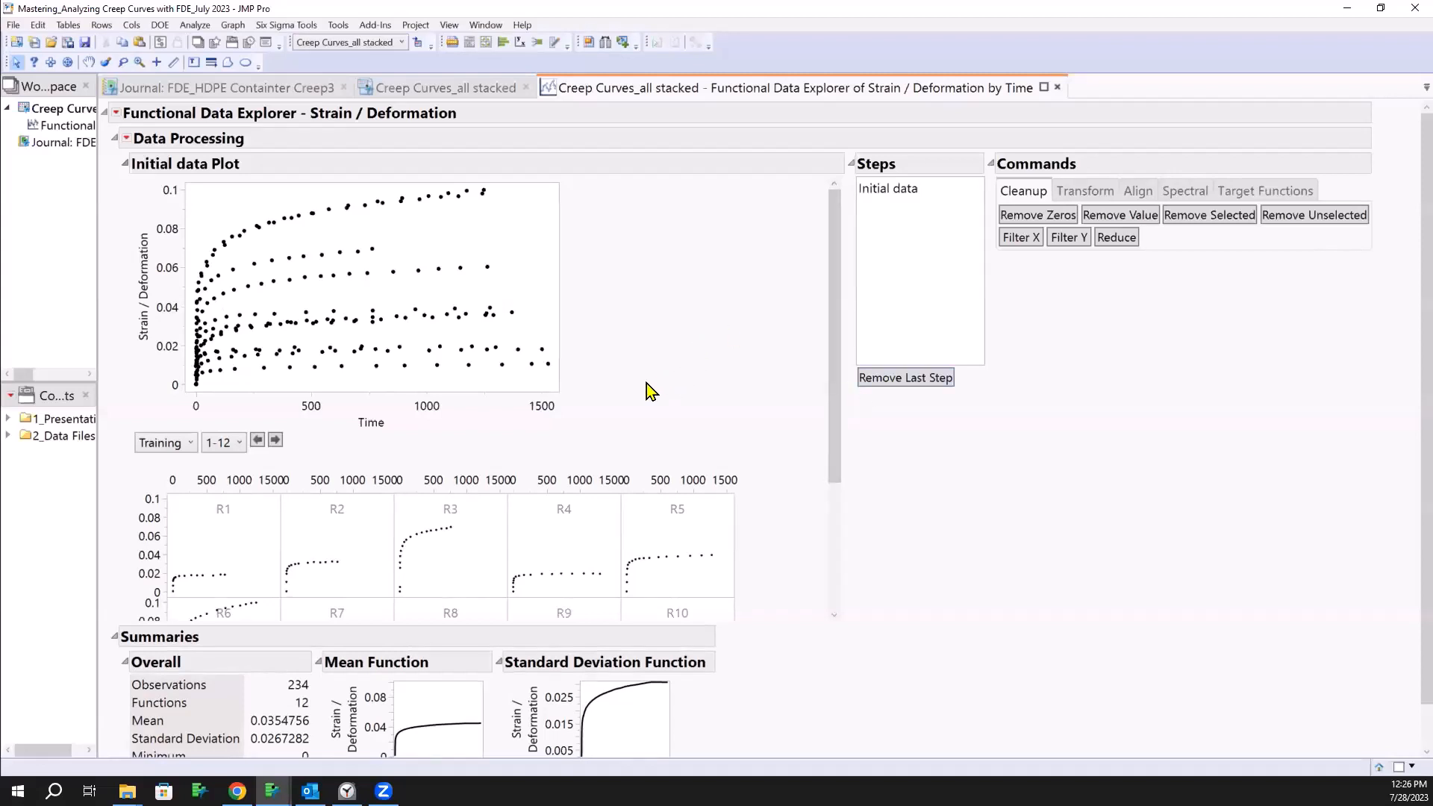
Step: Apply the Align by Function preprocessing command to the time values of the creep curves
mouse_move(1230, 281)
left_mouse_down()
mouse_move(1330, 271)
mouse_move(1198, 129)
mouse_move(1009, 143)
mouse_move(982, 325)
mouse_move(1188, 343)
left_mouse_up()
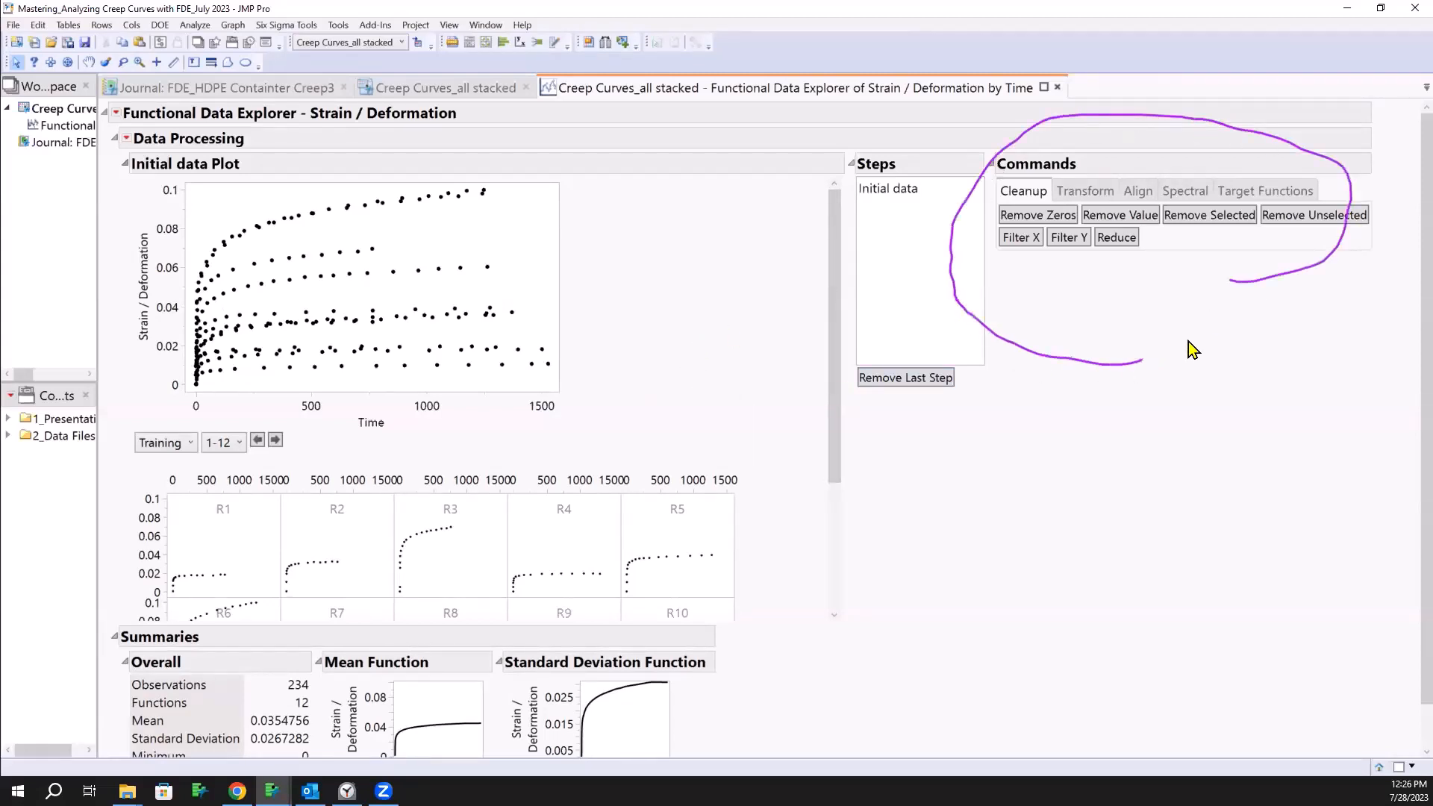
left_click(1143, 191)
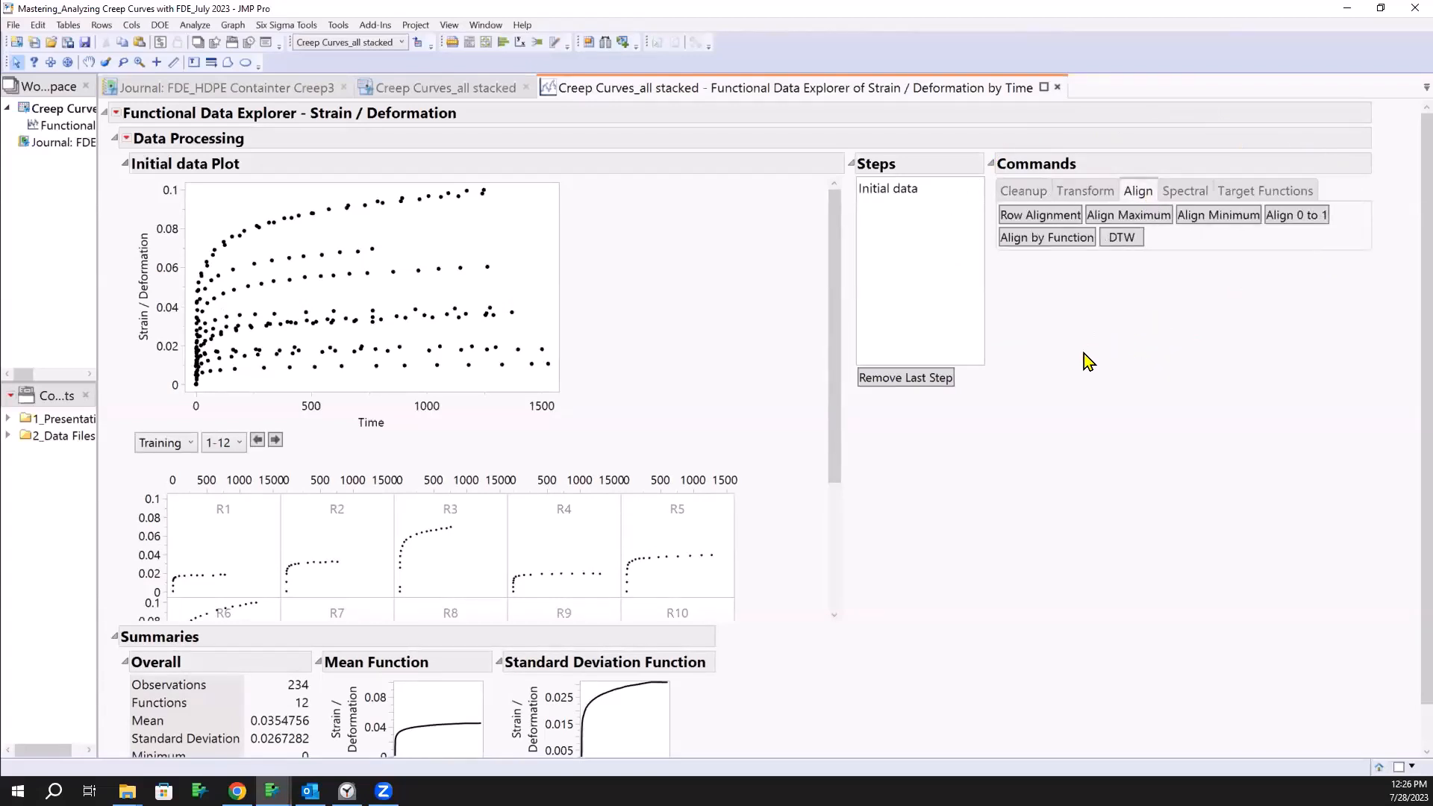
left_click(1057, 238)
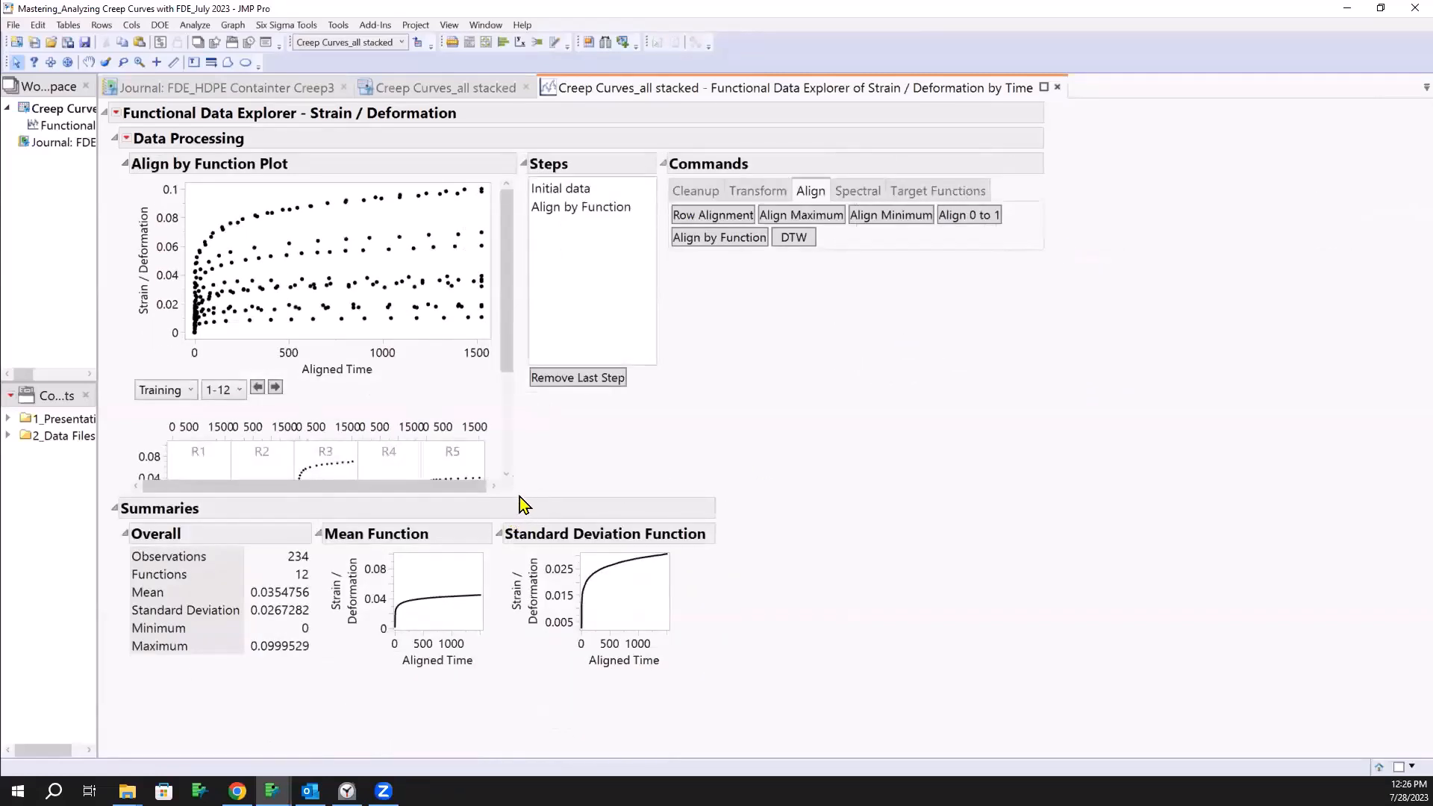
Step: Enlarge the Align by Function plot and the individual run plots, and examine the aligned curves of all runs
left_click_drag(518, 495, 640, 569)
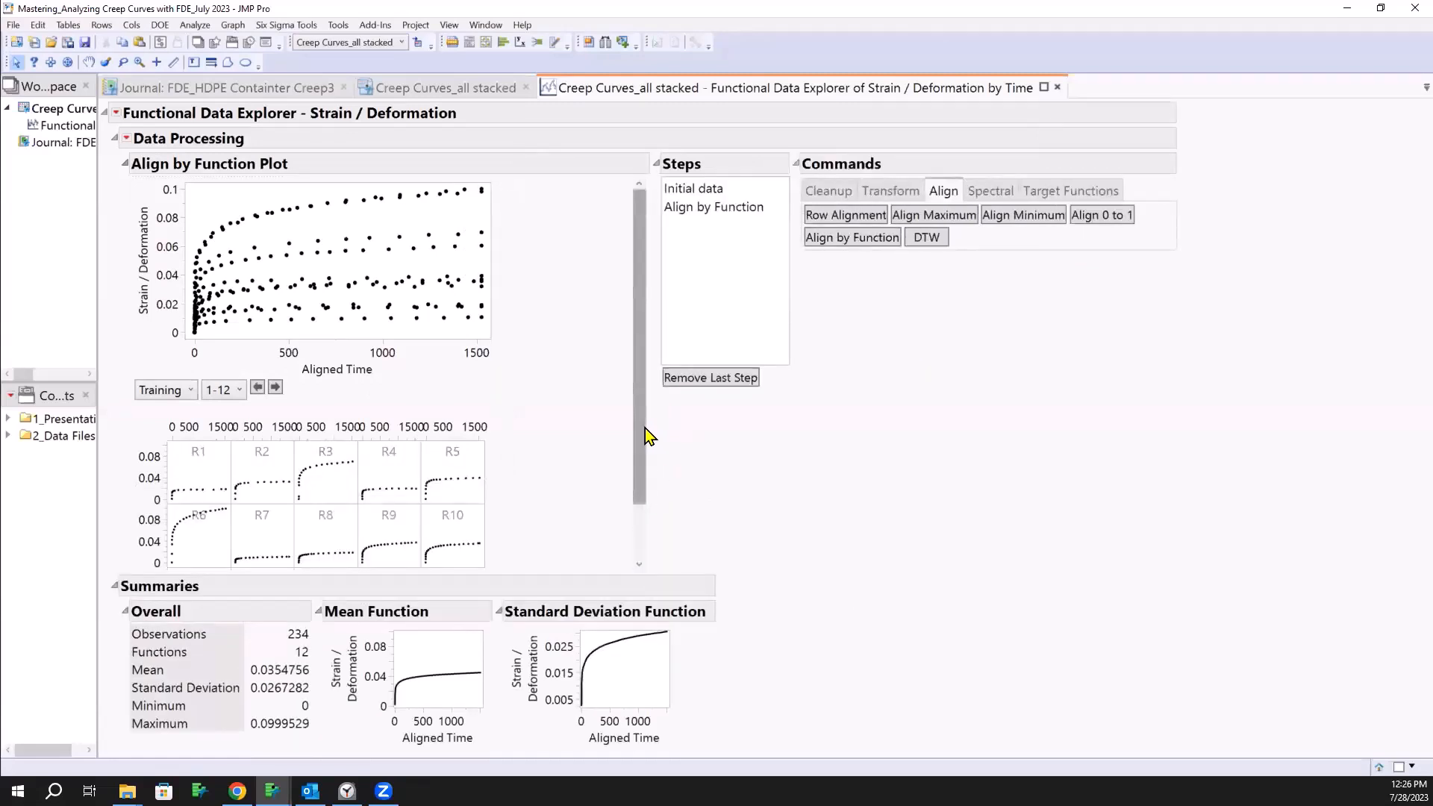
left_click_drag(645, 428, 600, 270)
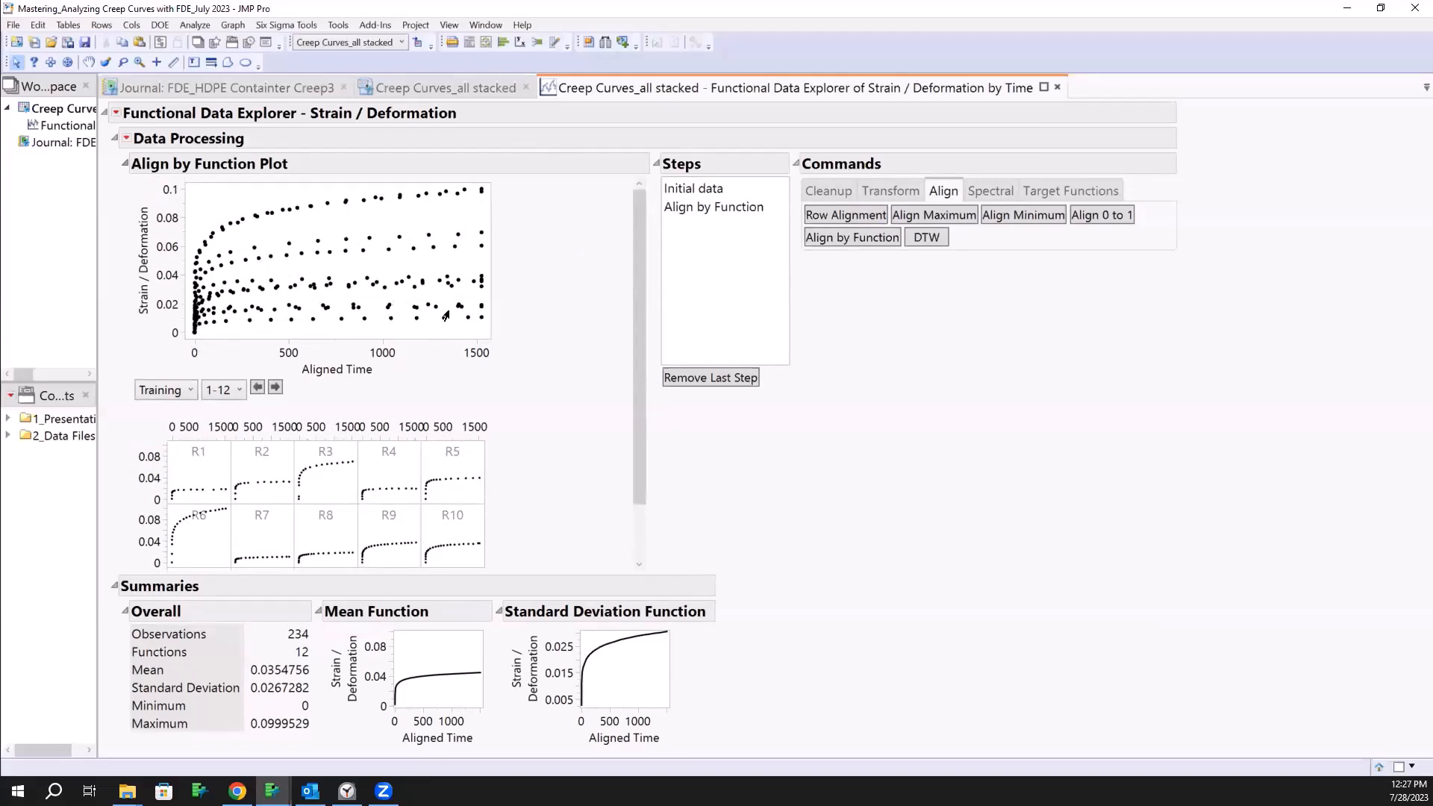
left_click(486, 332)
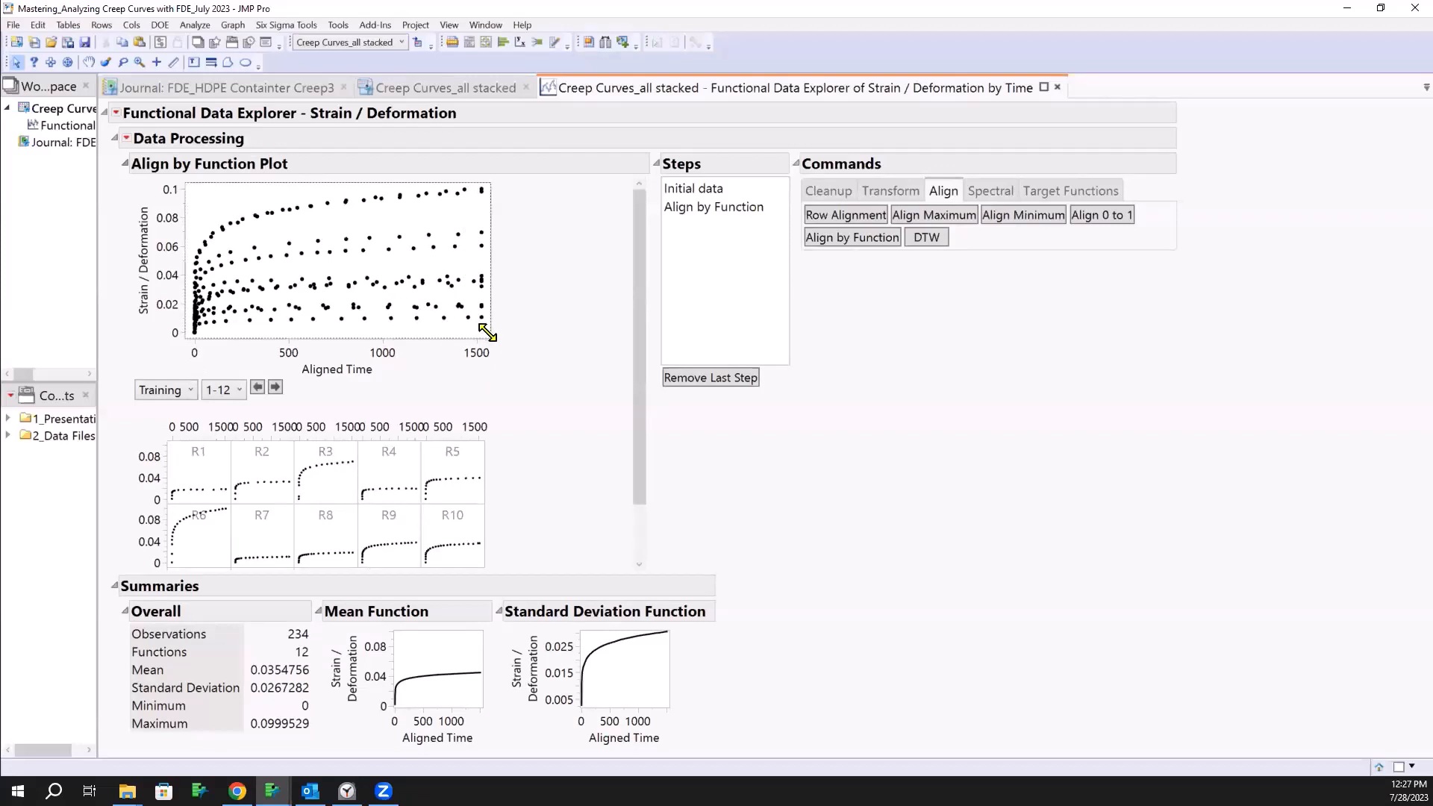
left_click_drag(487, 332, 514, 377)
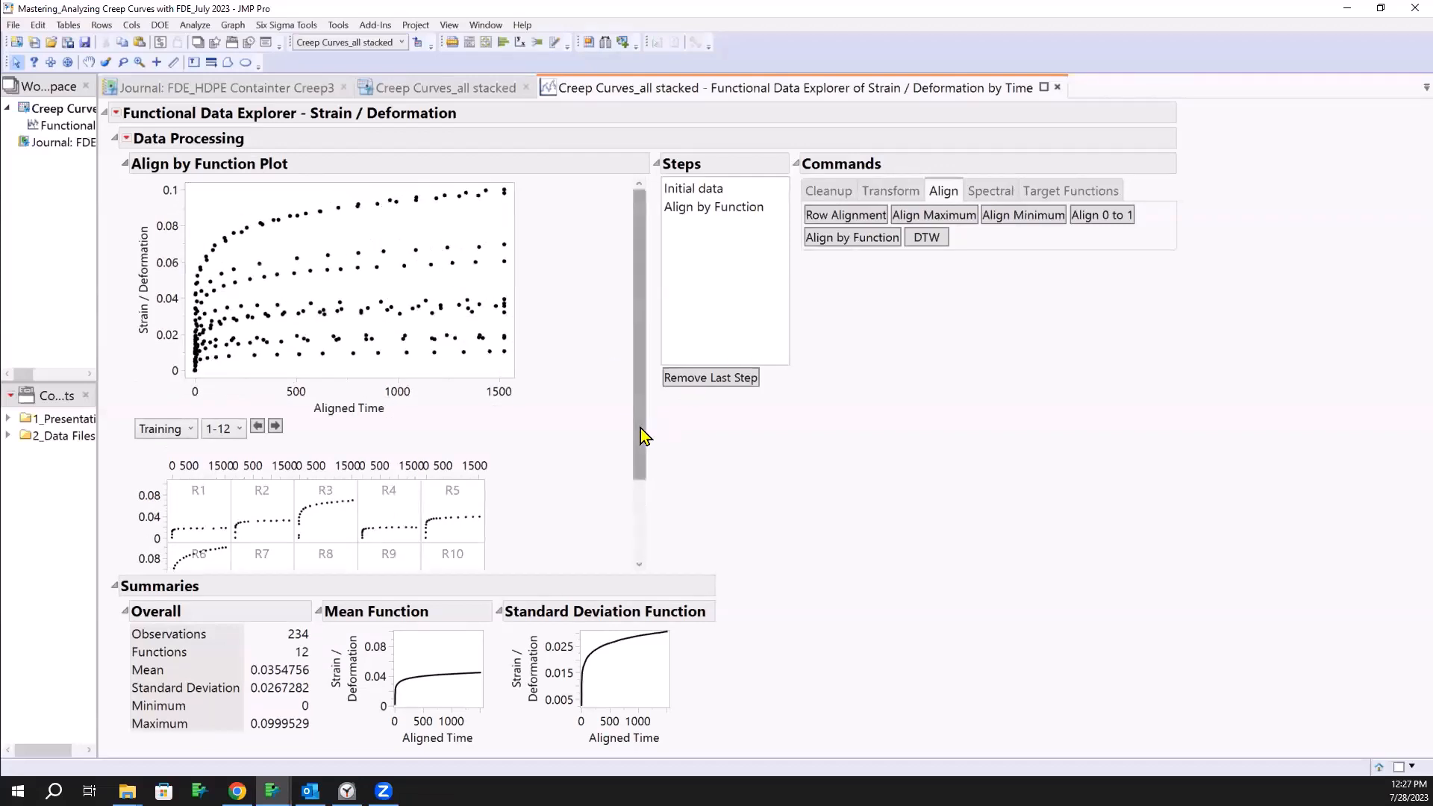
left_click_drag(640, 436, 625, 517)
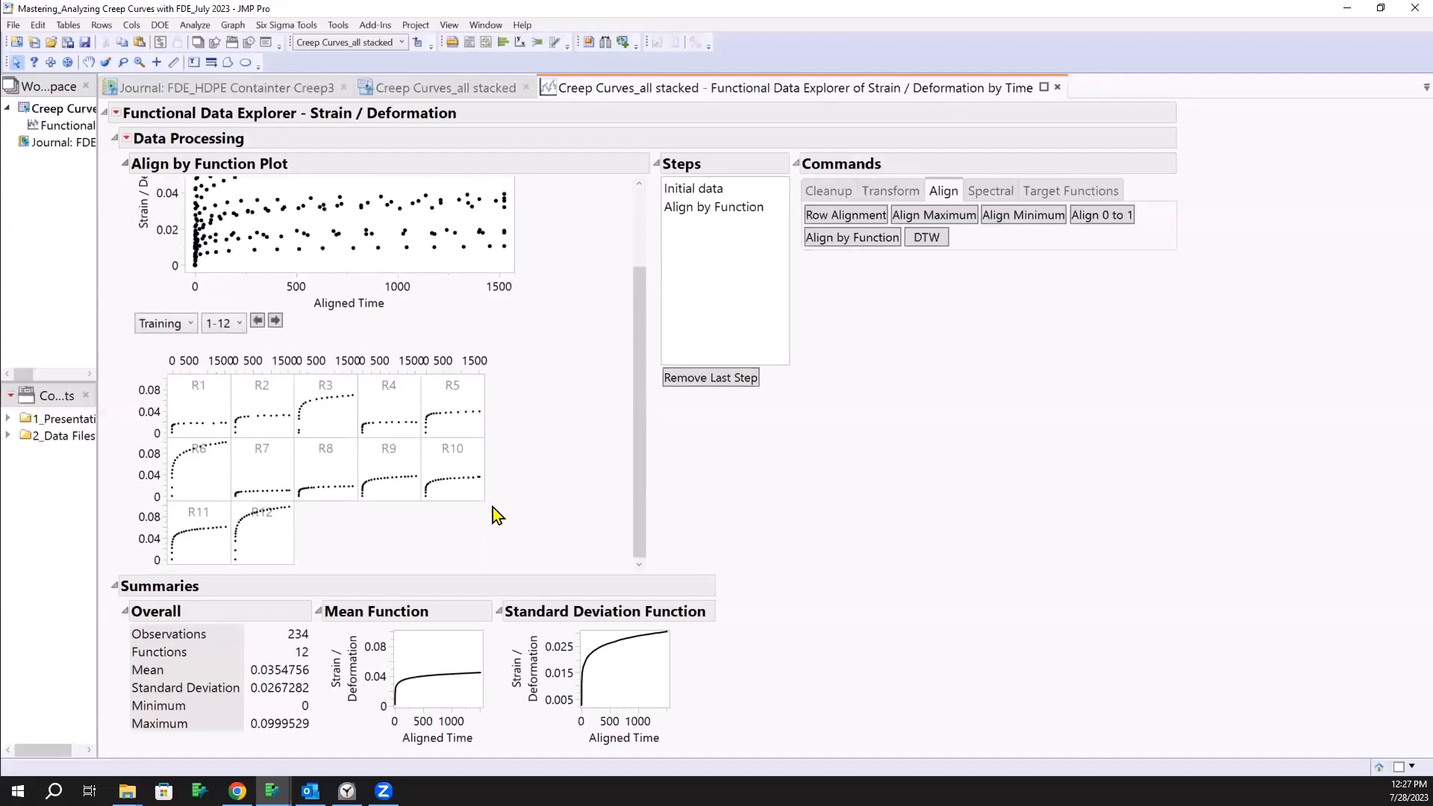
left_click_drag(485, 503, 588, 468)
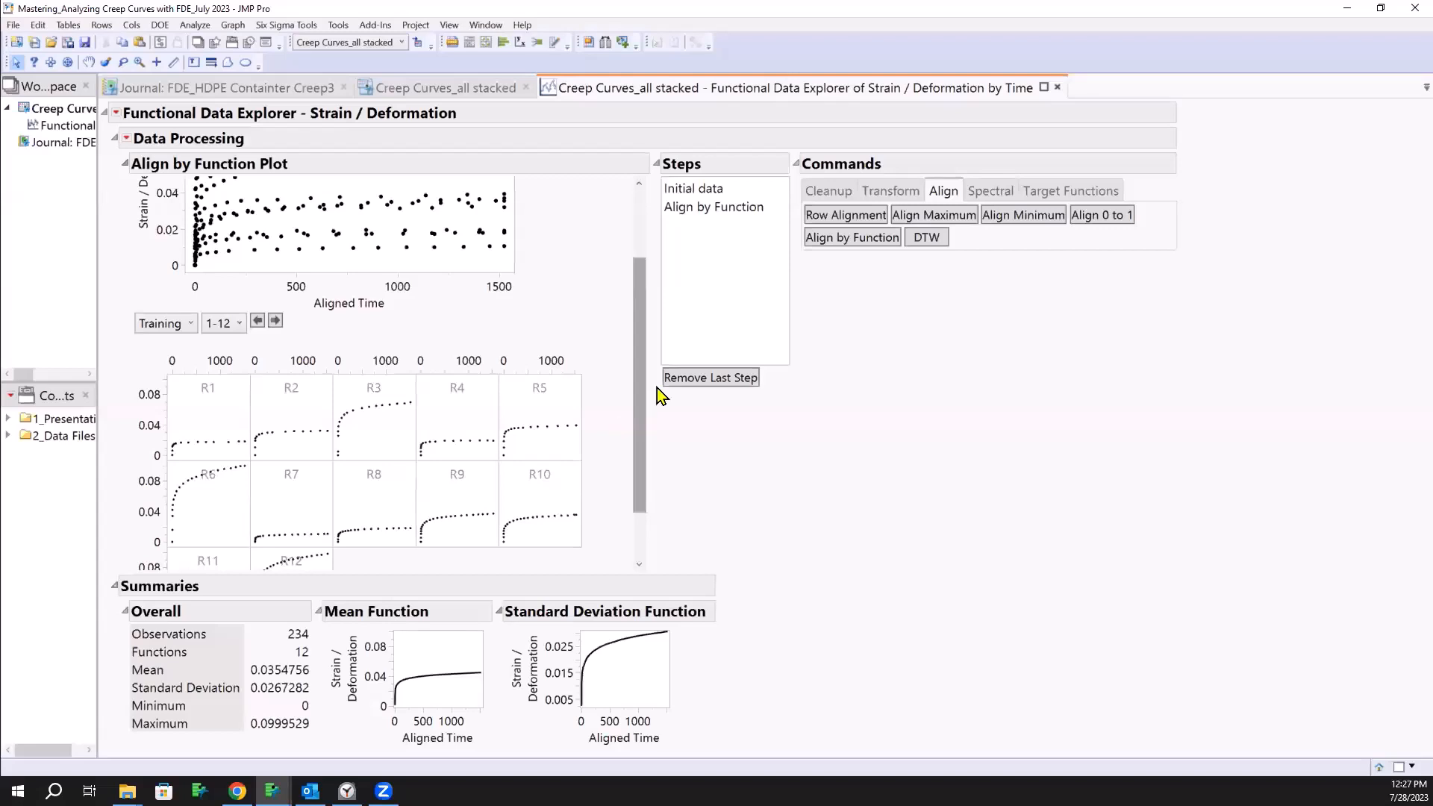
left_click_drag(640, 351, 642, 280)
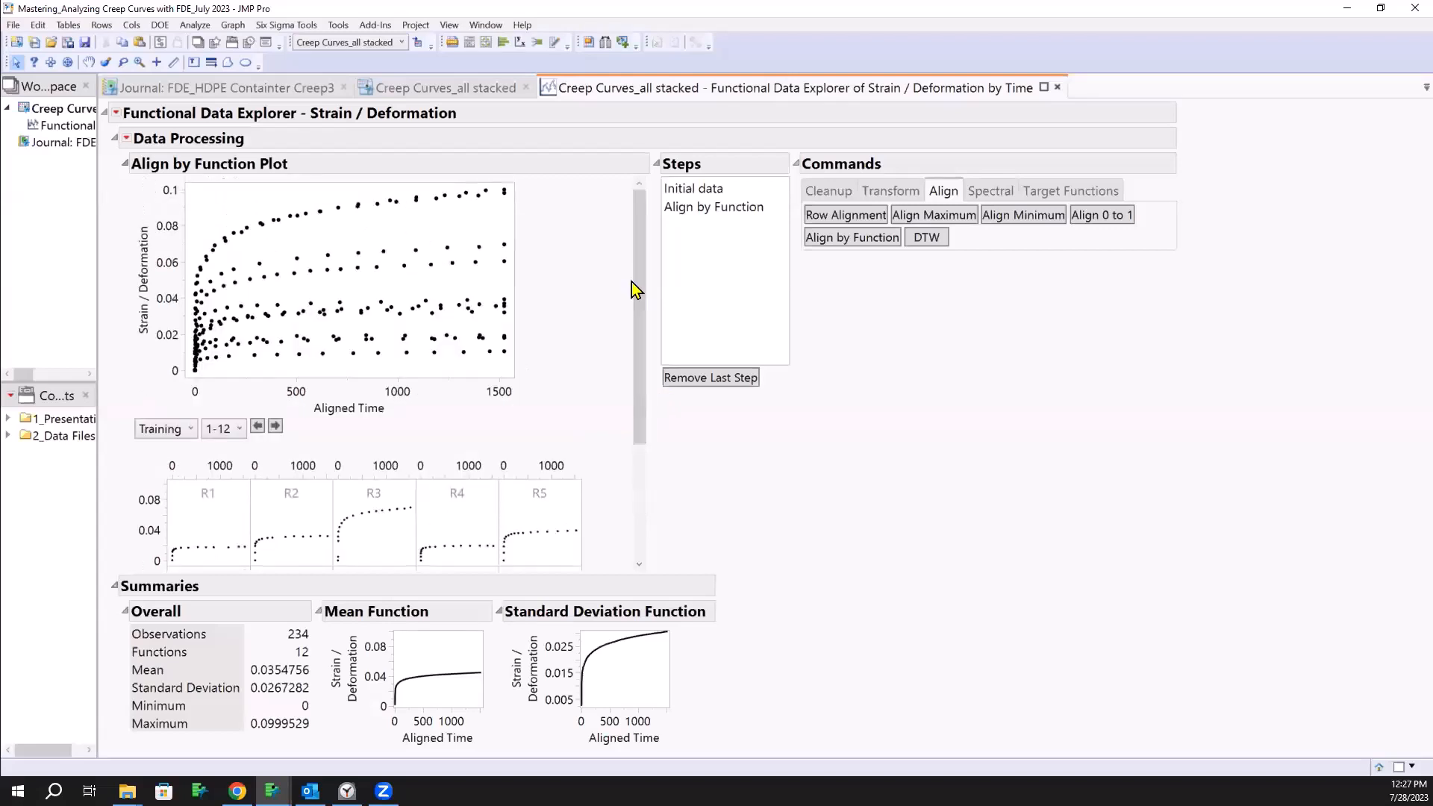
Step: Remove the Align by Function step from the data processing steps
left_click(683, 191)
left_click(712, 209)
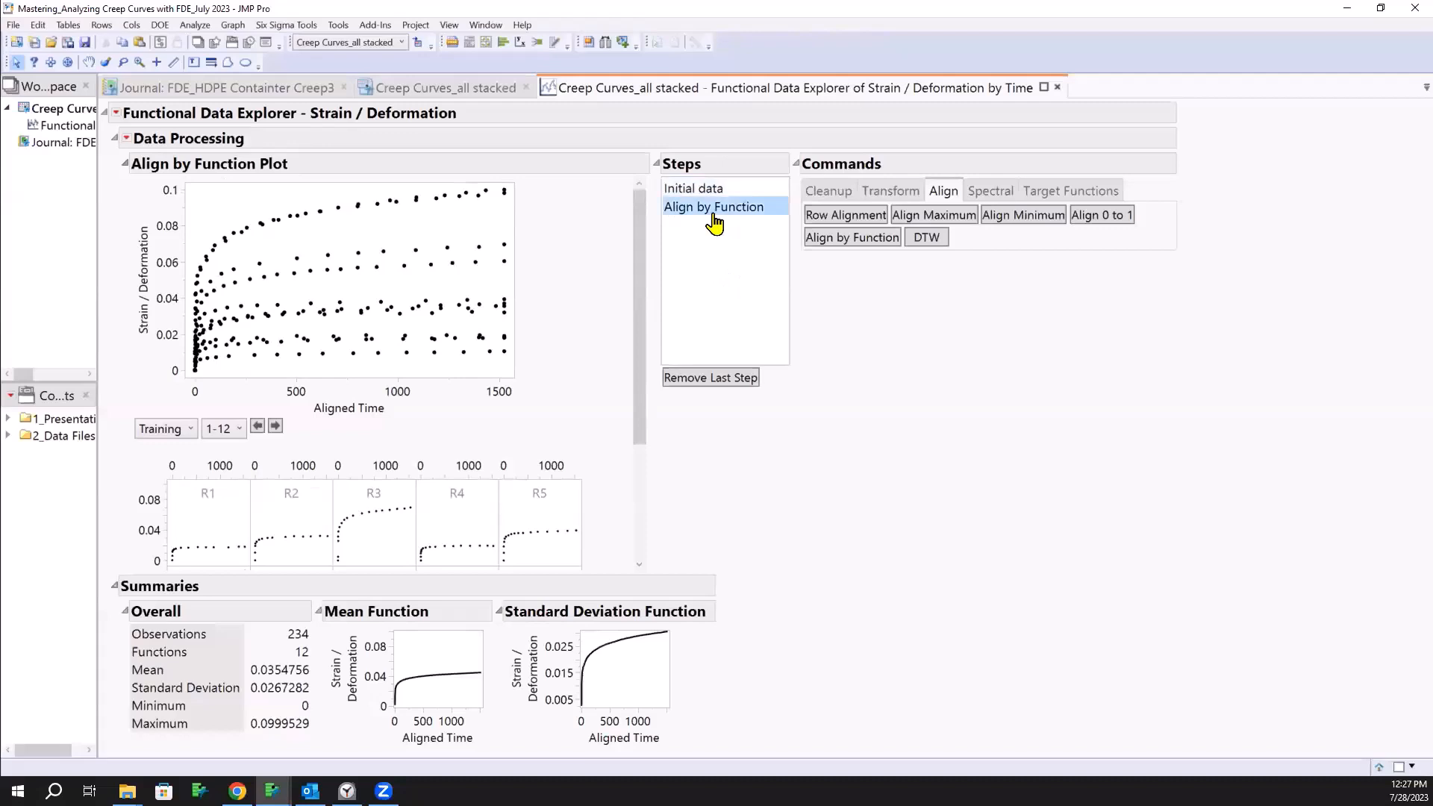
left_click(736, 380)
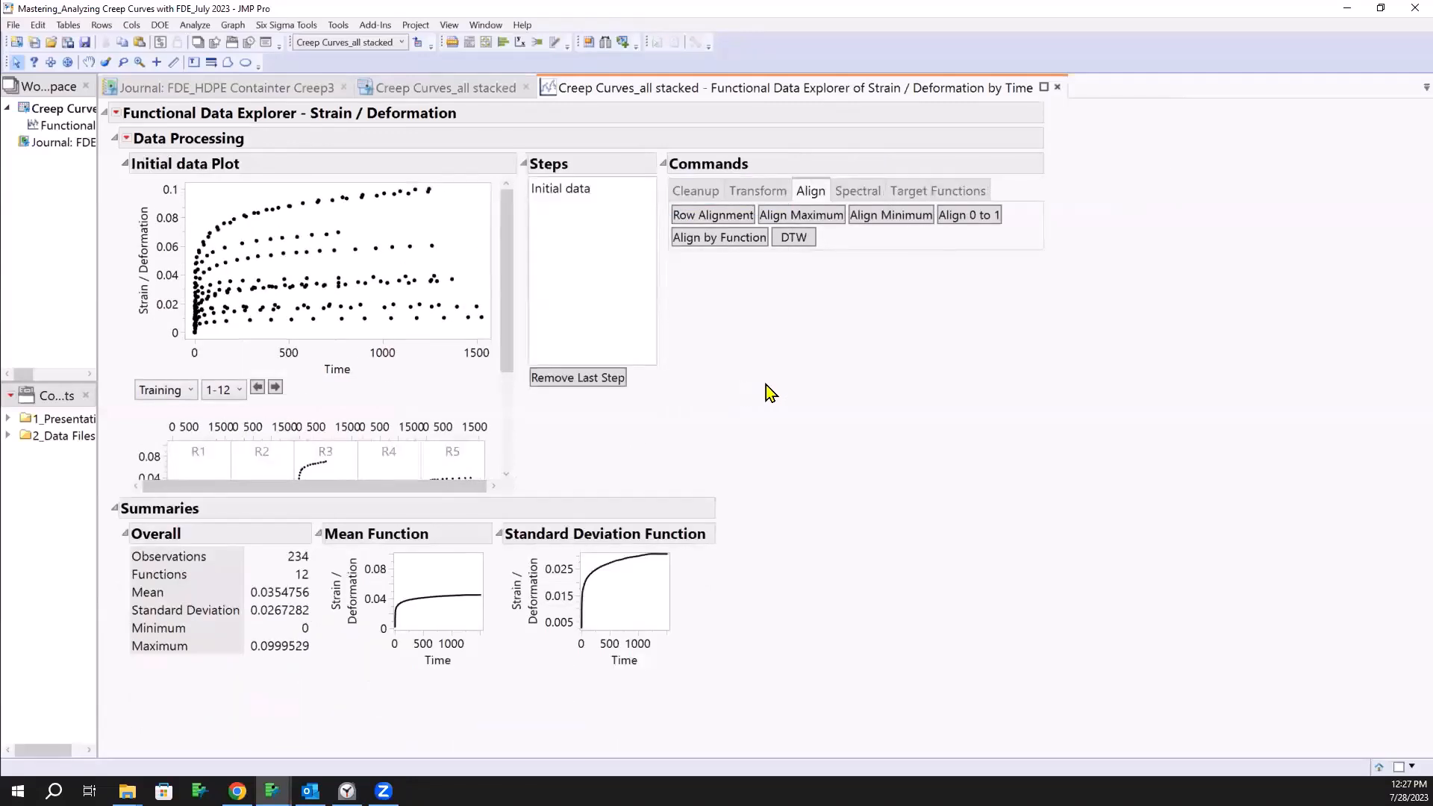
Step: Try a Filter X cleanup that removes Time values above 750, and take that processing step back out
left_click(688, 194)
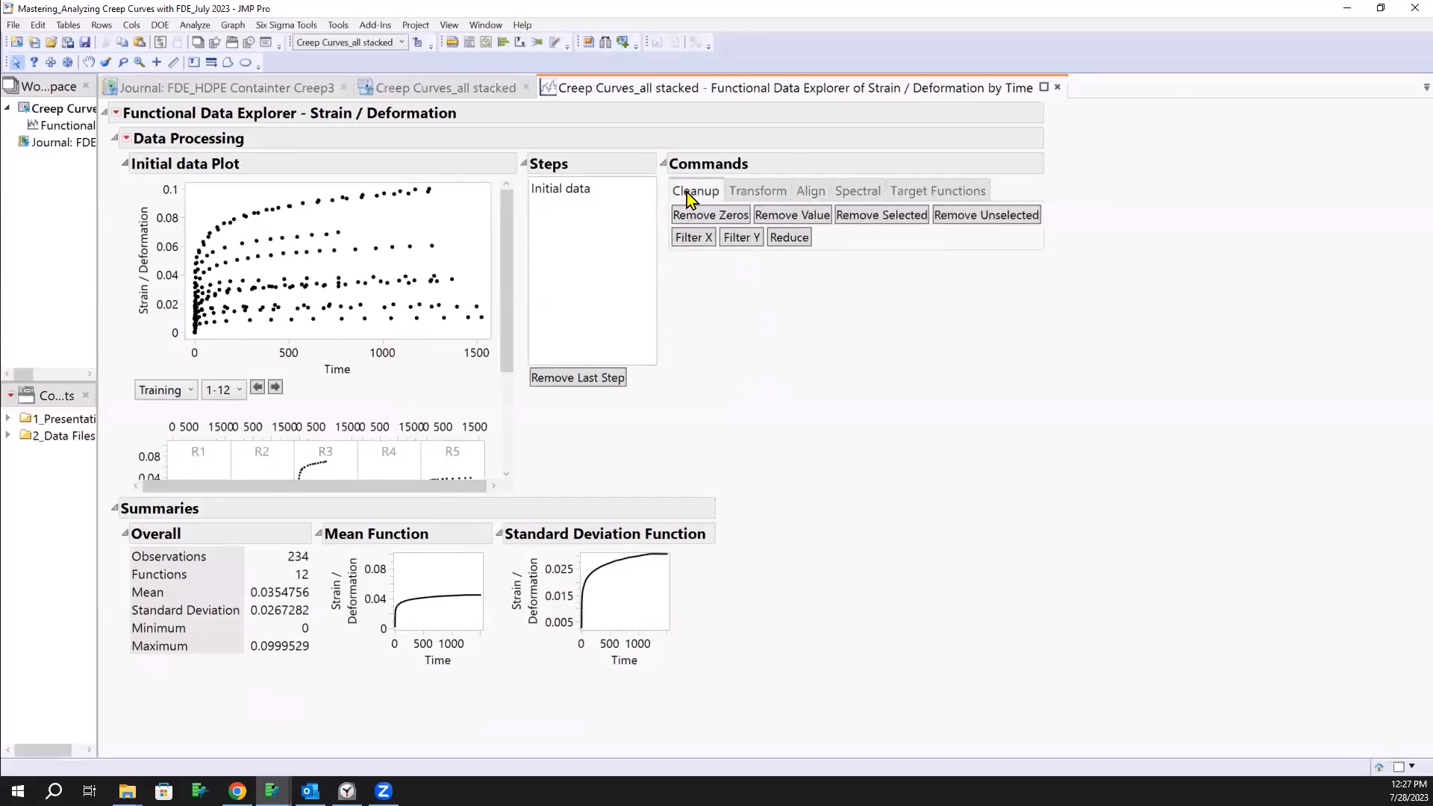
left_click(694, 238)
left_click(762, 401)
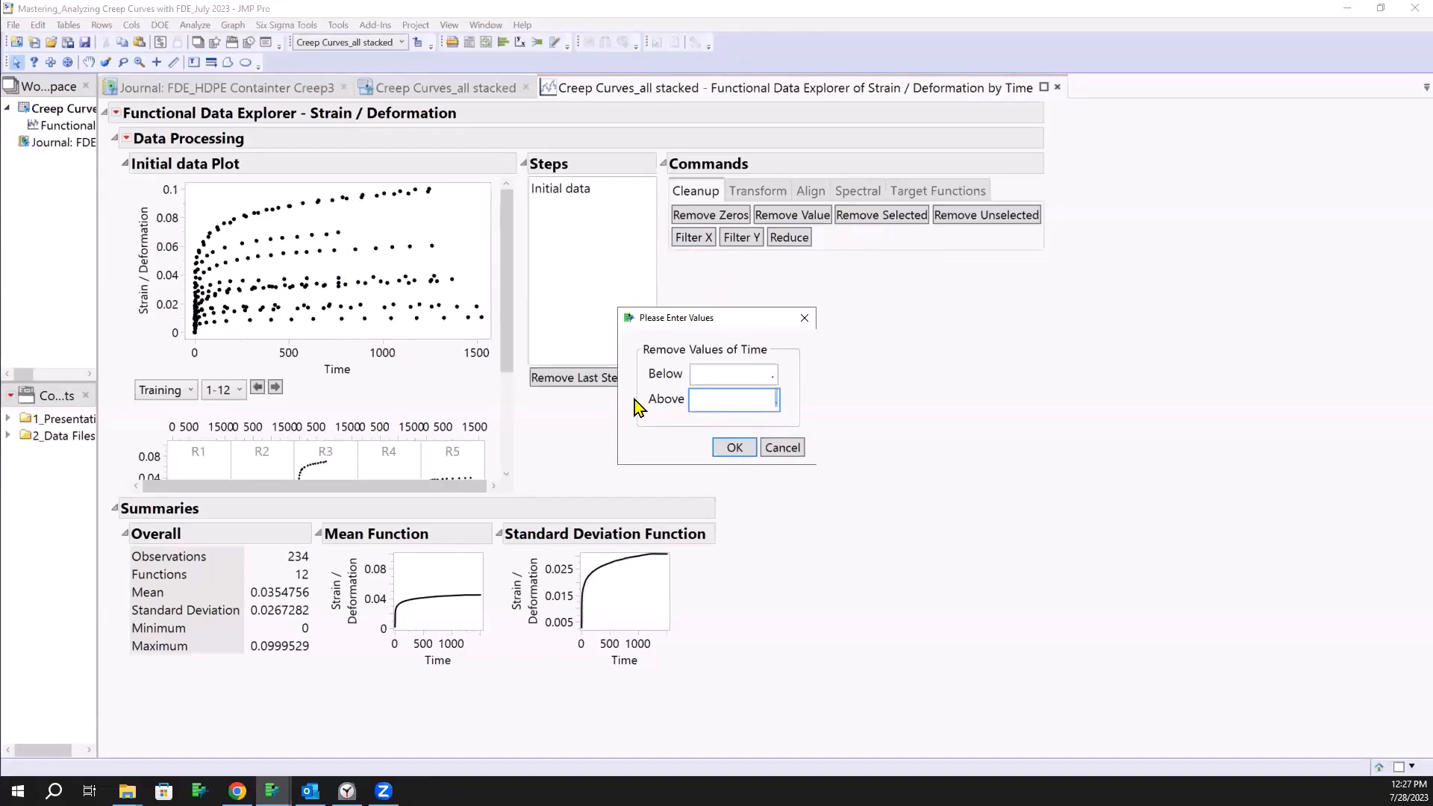
type("750")
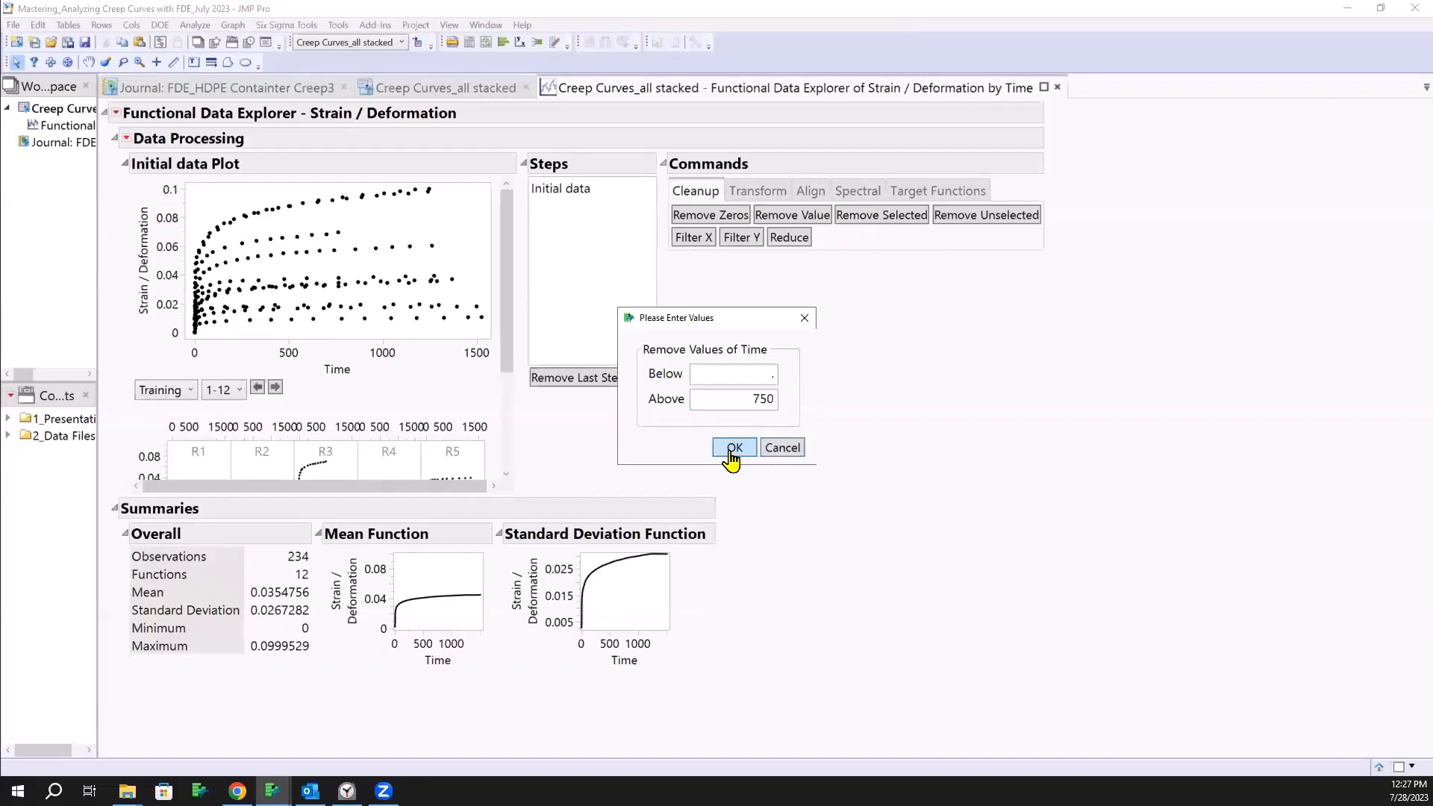
left_click(732, 448)
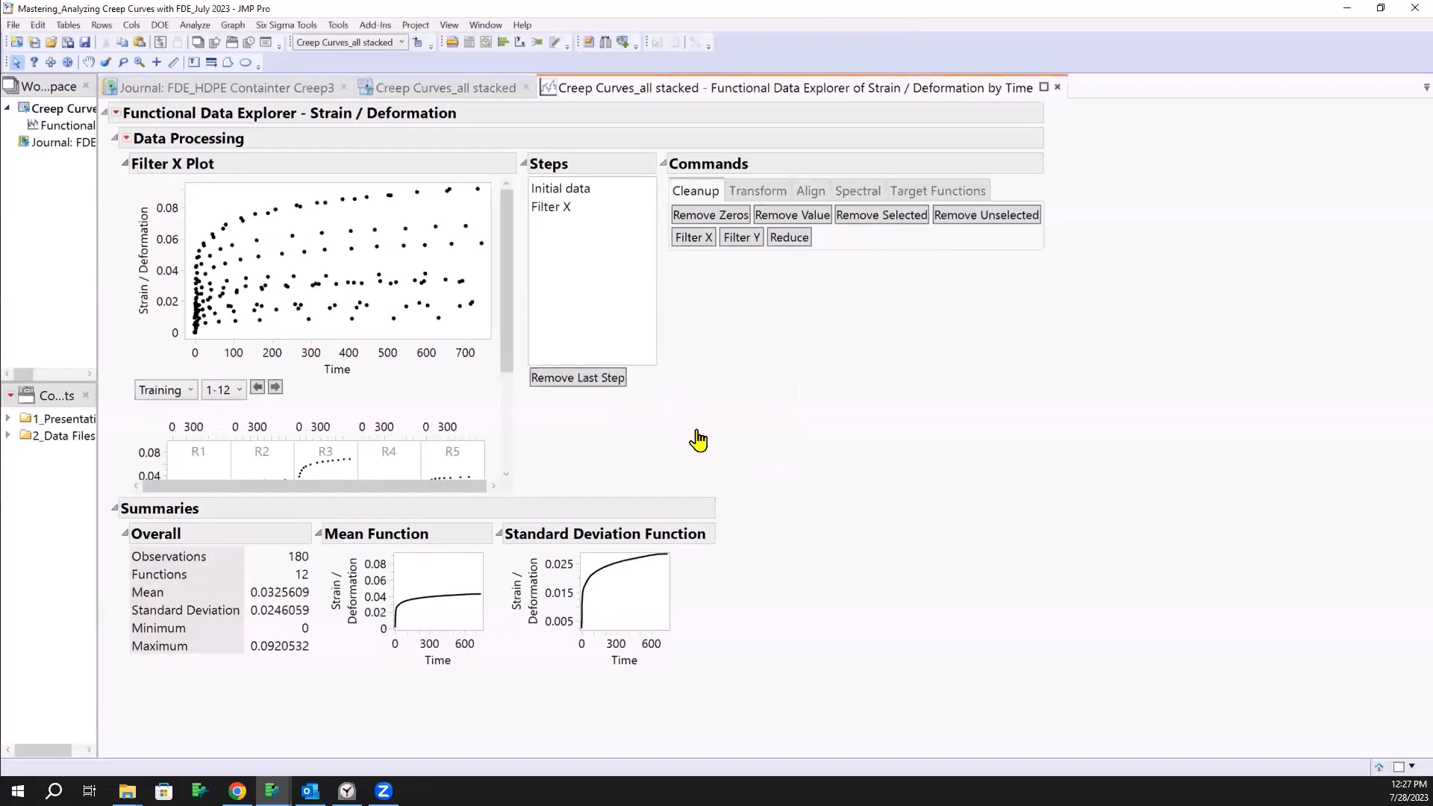
left_click(586, 382)
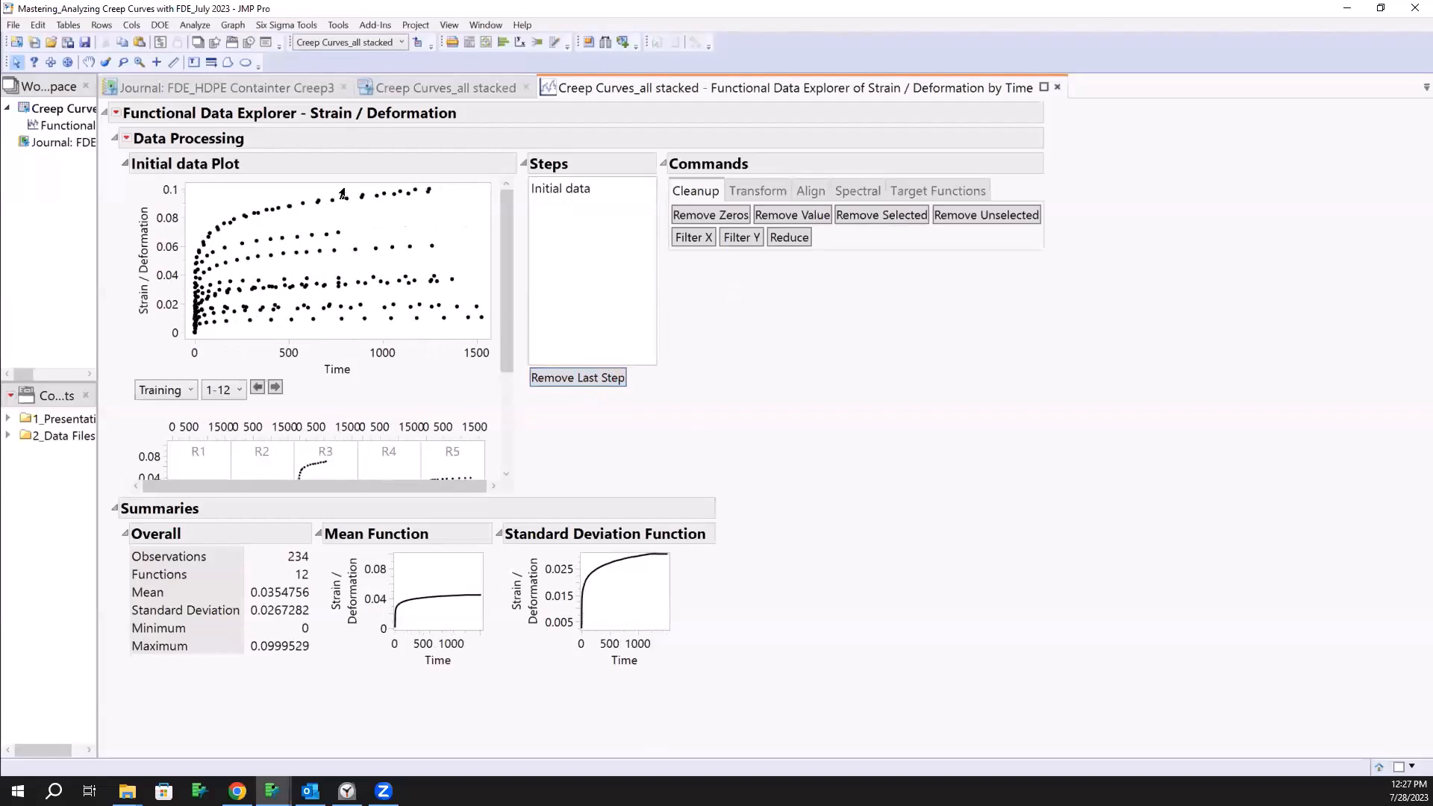
Step: Try removing the data points beyond a Time of about 750 with Remove Selected, and take that processing step back out
left_click_drag(341, 191, 487, 340)
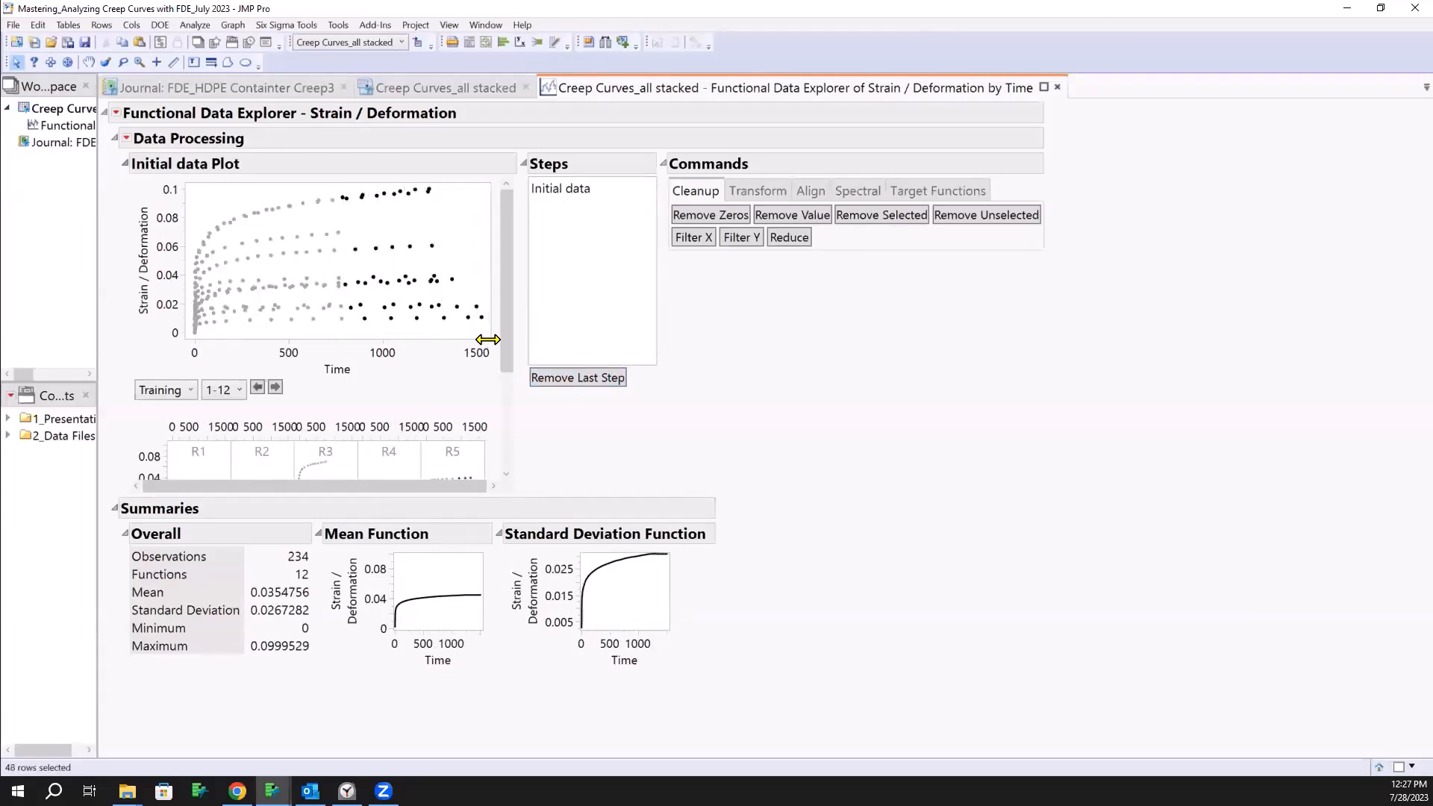
left_click(877, 218)
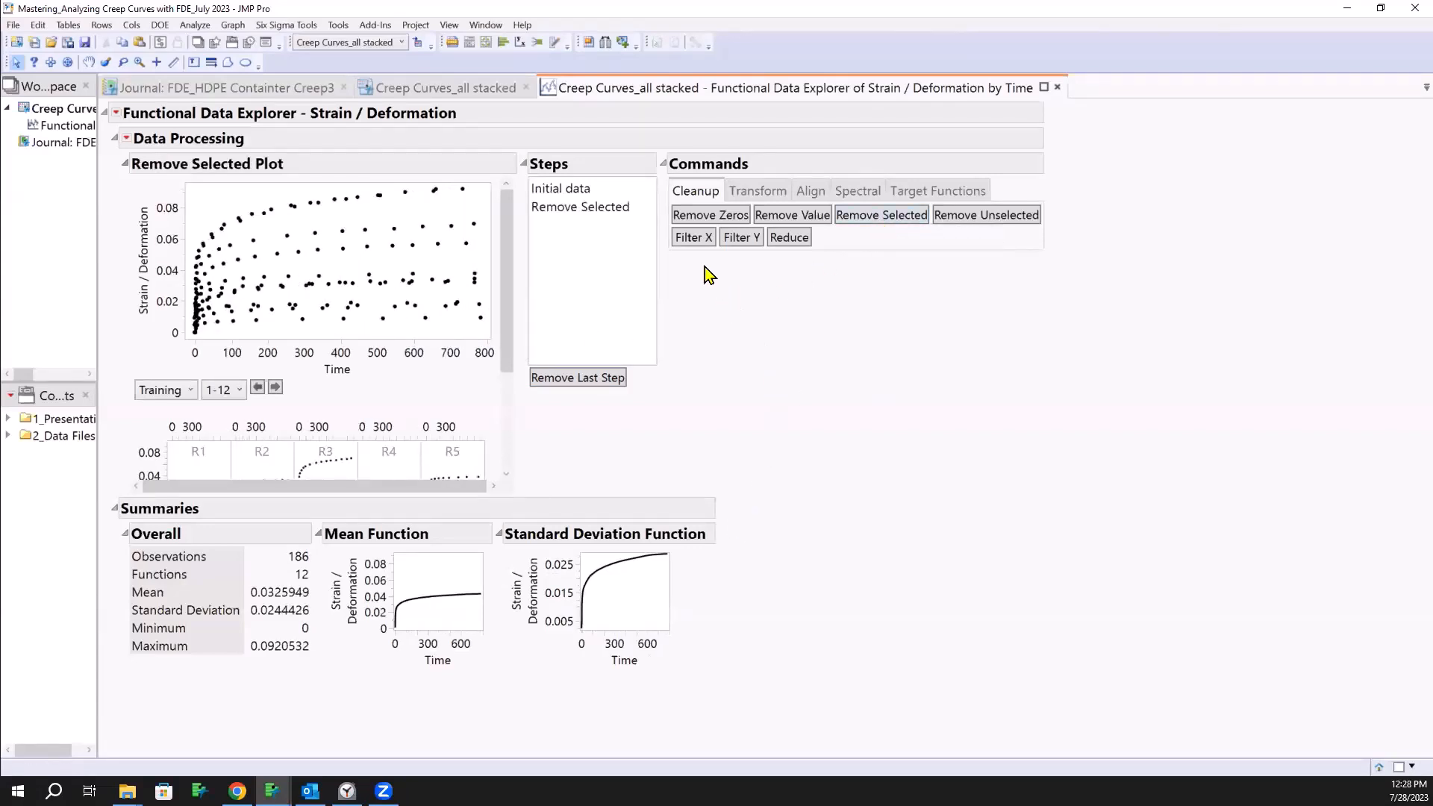
left_click(598, 378)
Step: Filter out Time values above 750 with Filter X and enlarge the filtered plot's viewing area
left_click(691, 239)
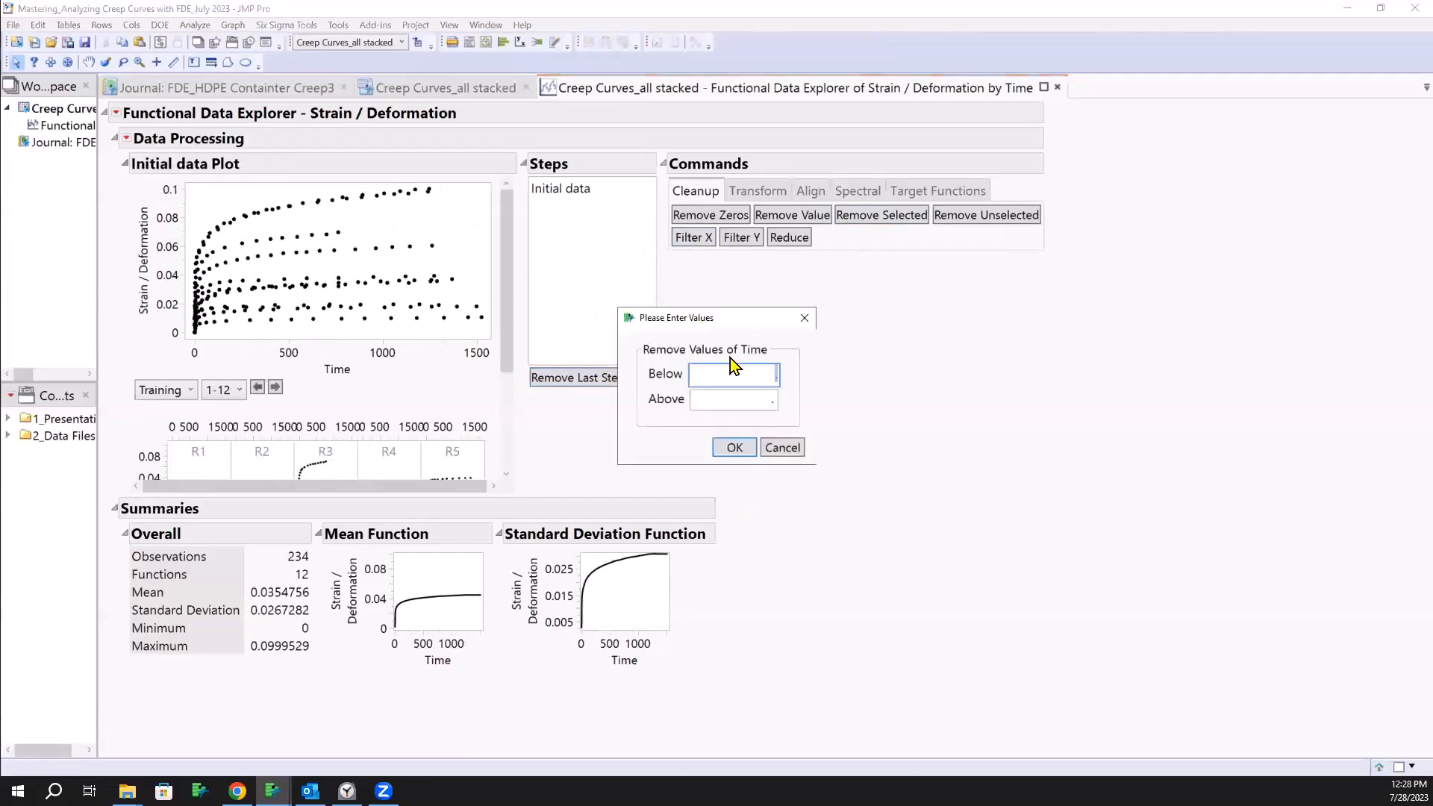
left_click(763, 401)
type("750")
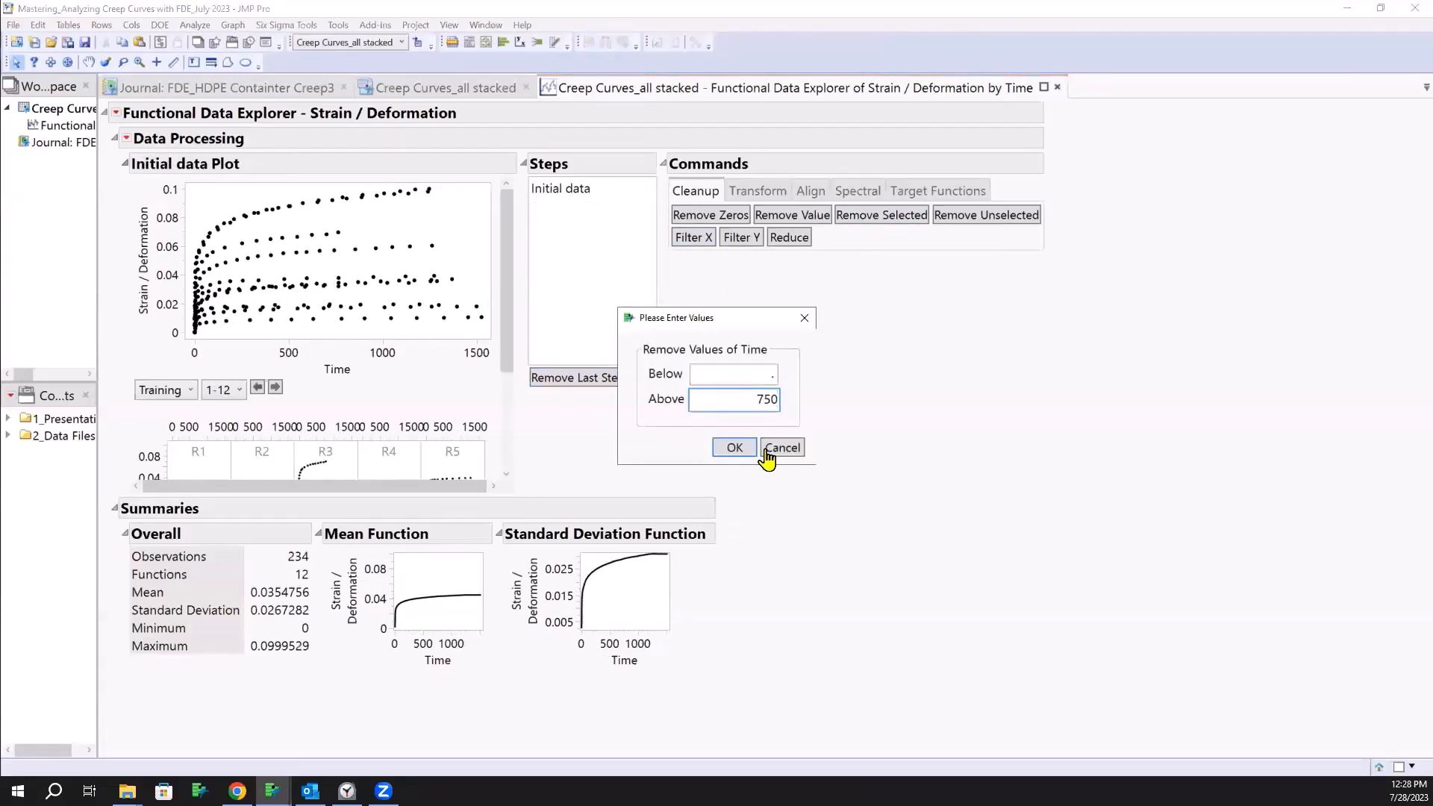
left_click(739, 449)
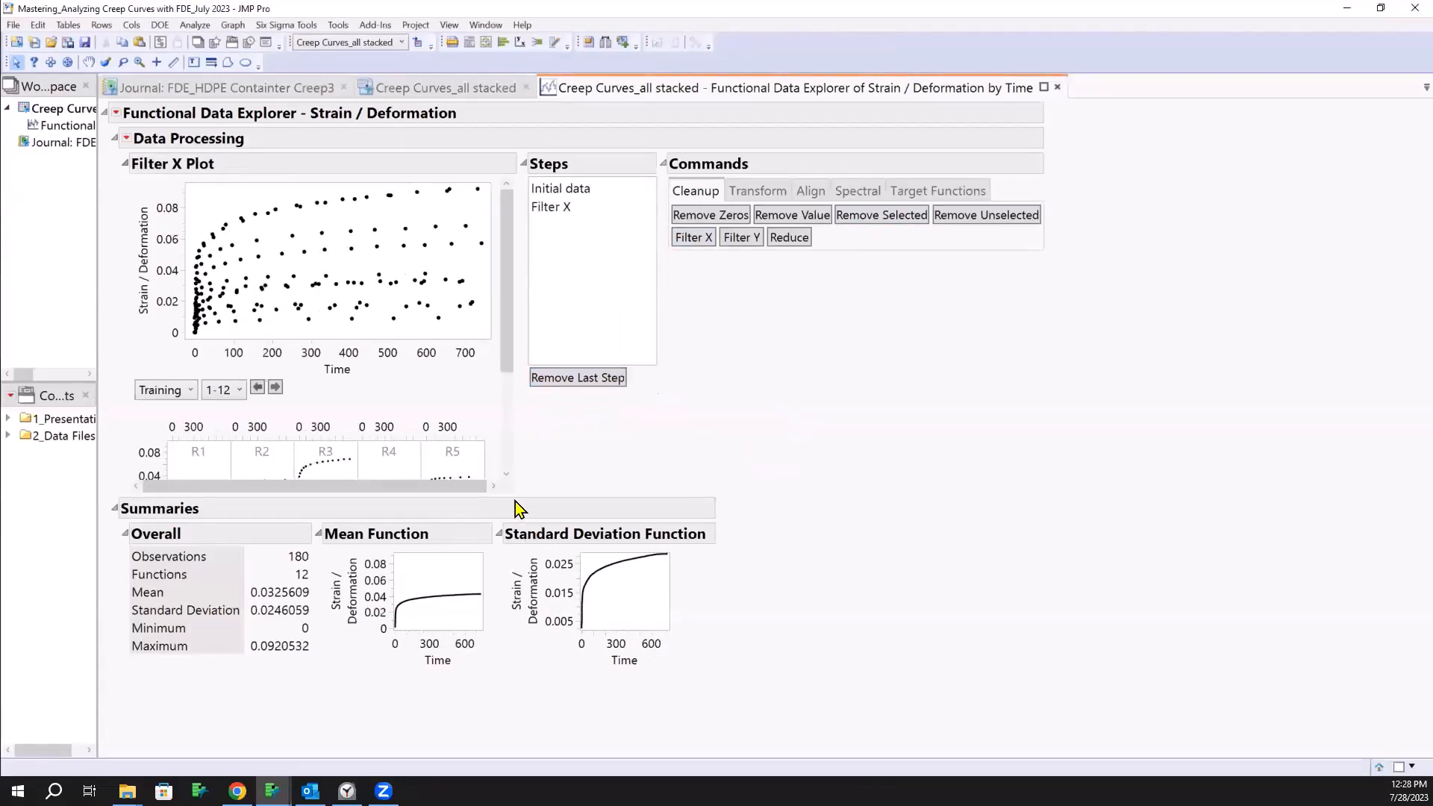
left_click_drag(514, 500, 610, 537)
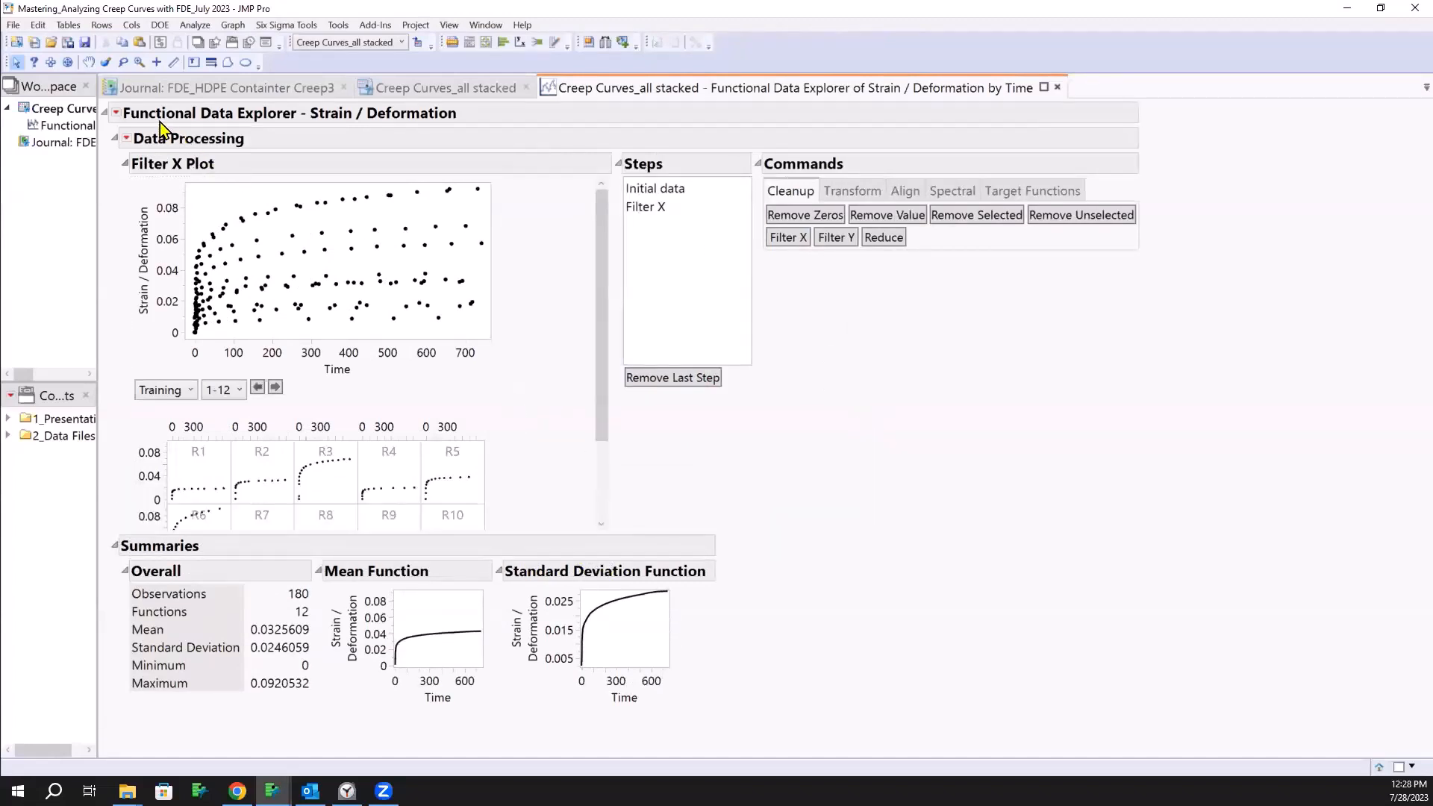
Step: Fit B-spline models to the time-filtered creep data
left_click(118, 113)
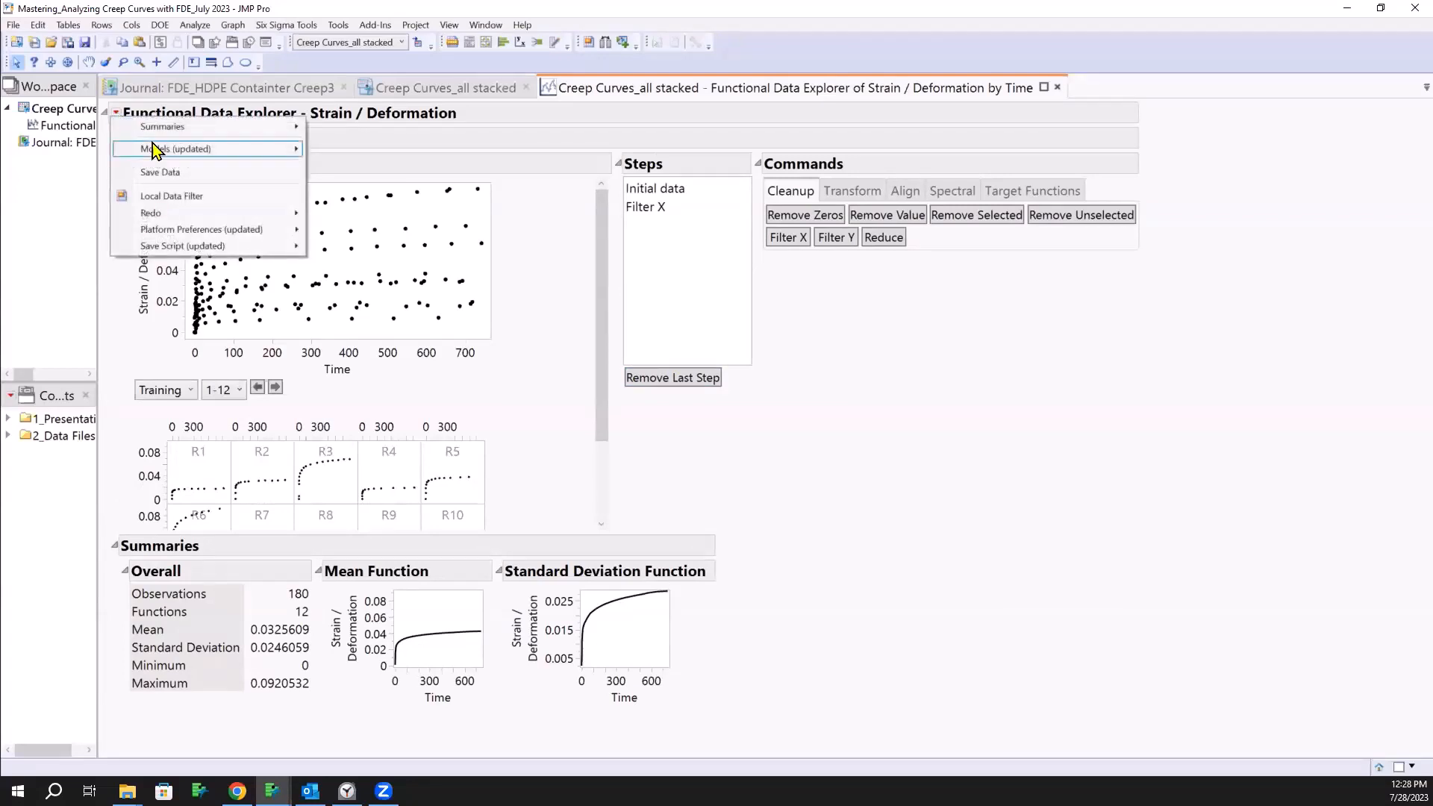
mouse_move(157, 149)
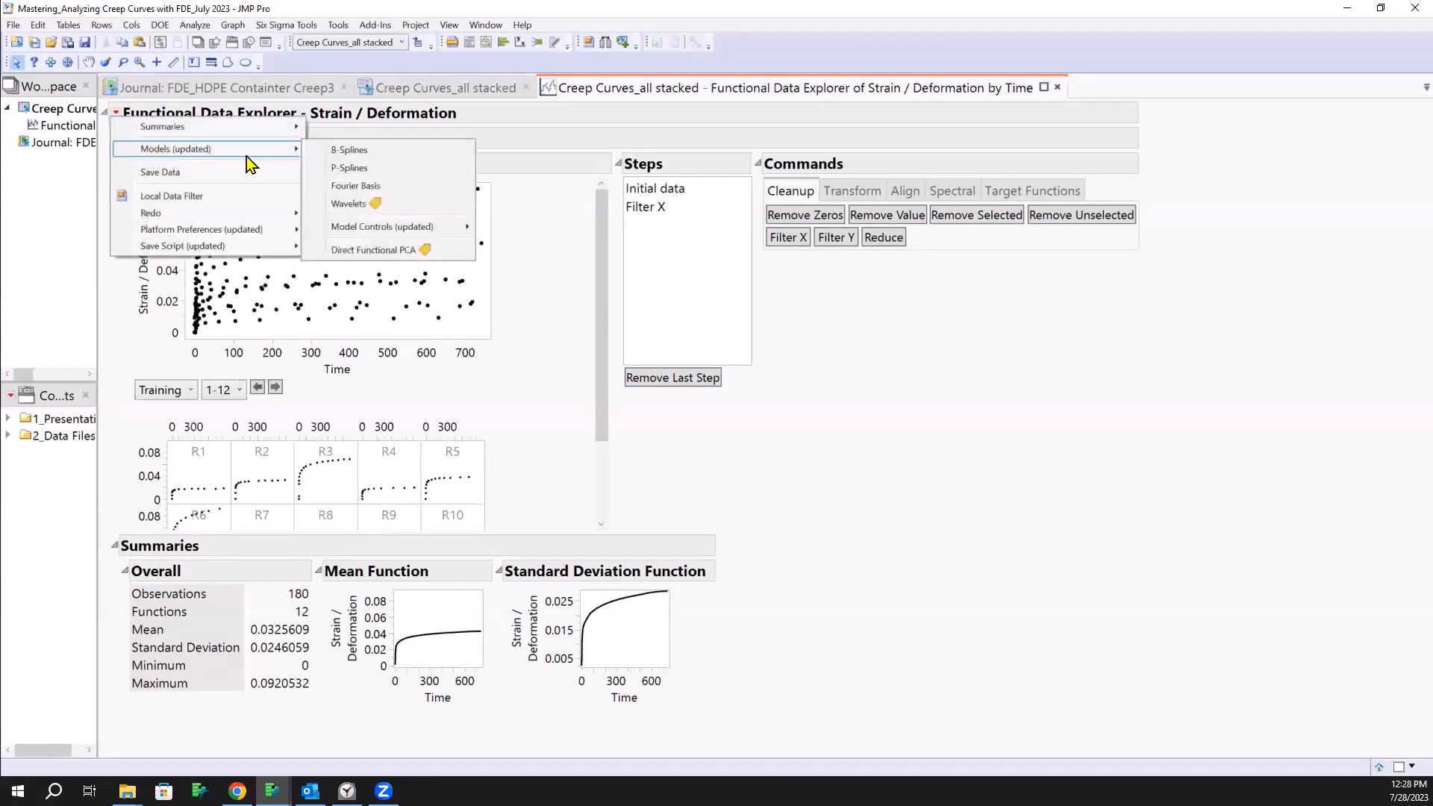
left_click(353, 154)
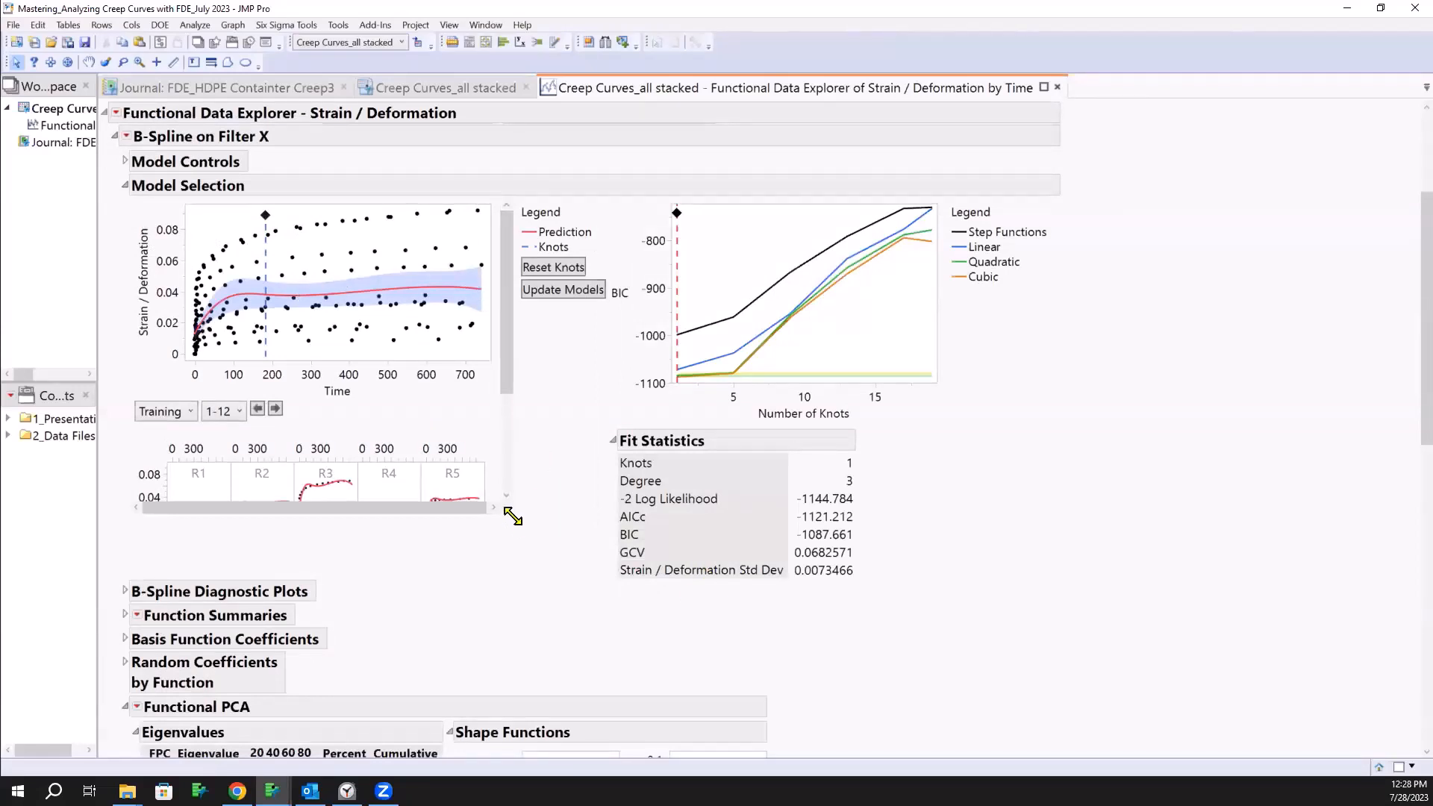
Step: Enlarge the Model Selection plot area and the individual run plots, and examine the fitted curves of all test runs
left_click_drag(512, 511, 777, 687)
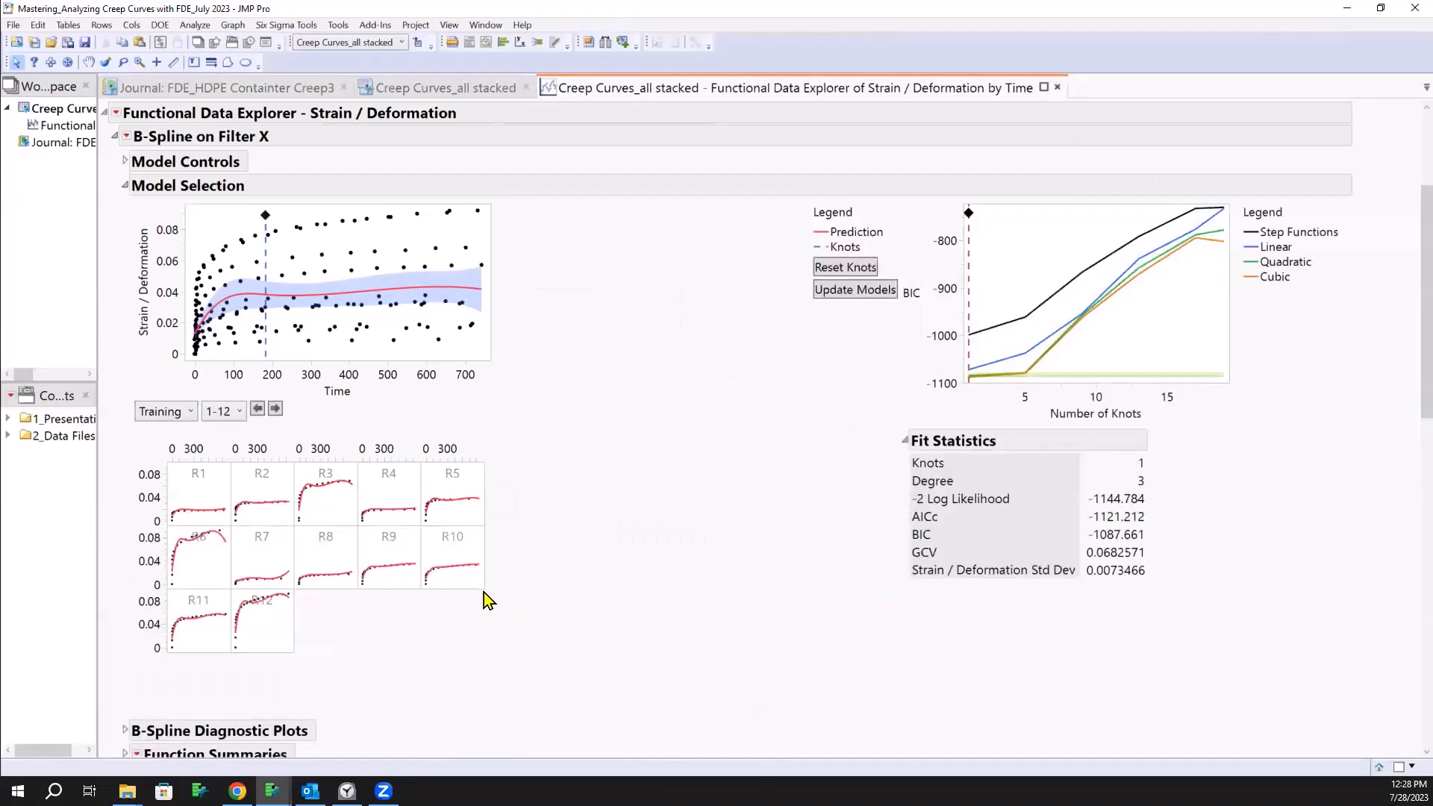
left_click_drag(483, 591, 533, 620)
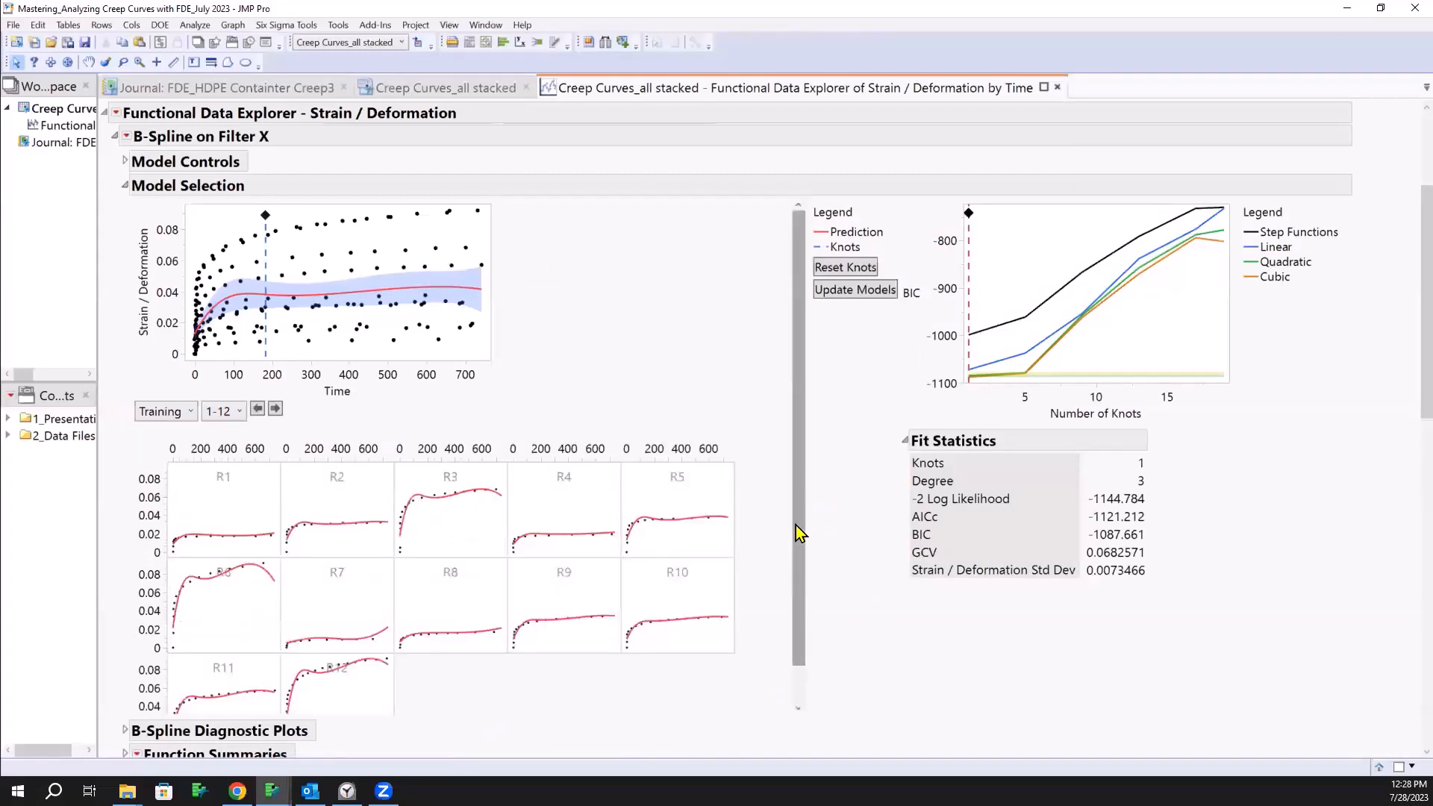
left_click_drag(799, 532, 804, 626)
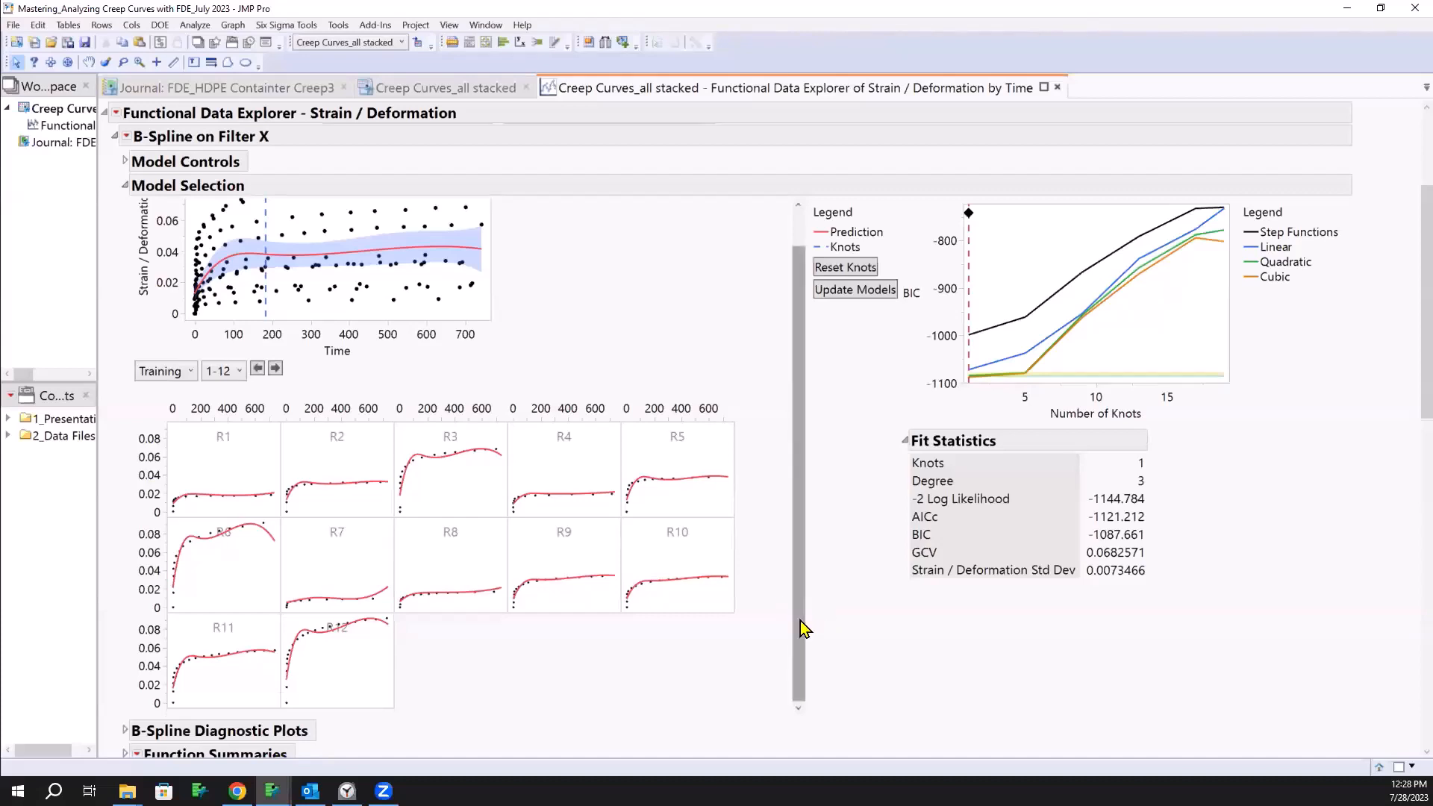
Step: Remove the B-spline fit and fit P-spline models to the time-filtered creep data
scroll(809, 537, "up", 1)
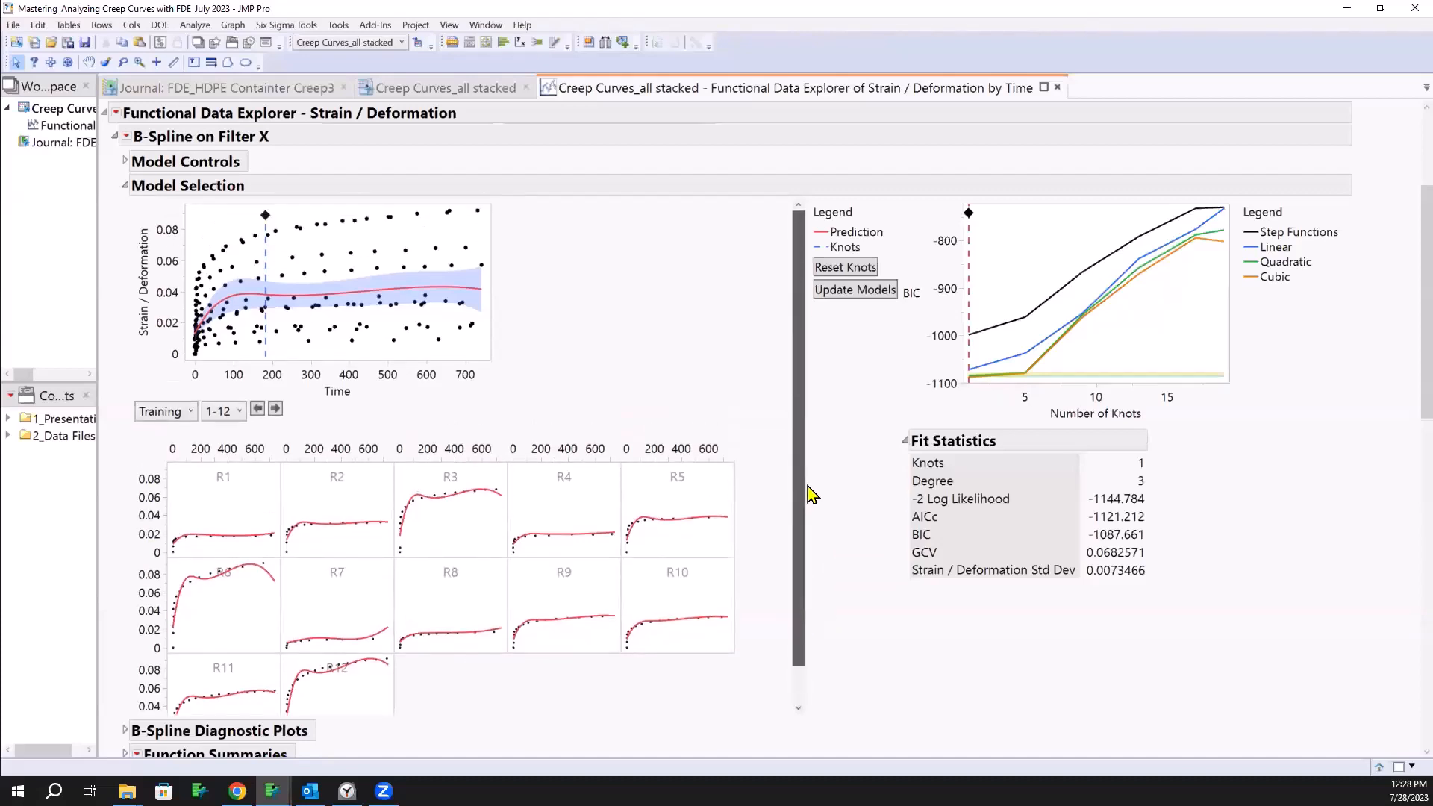
left_click(128, 139)
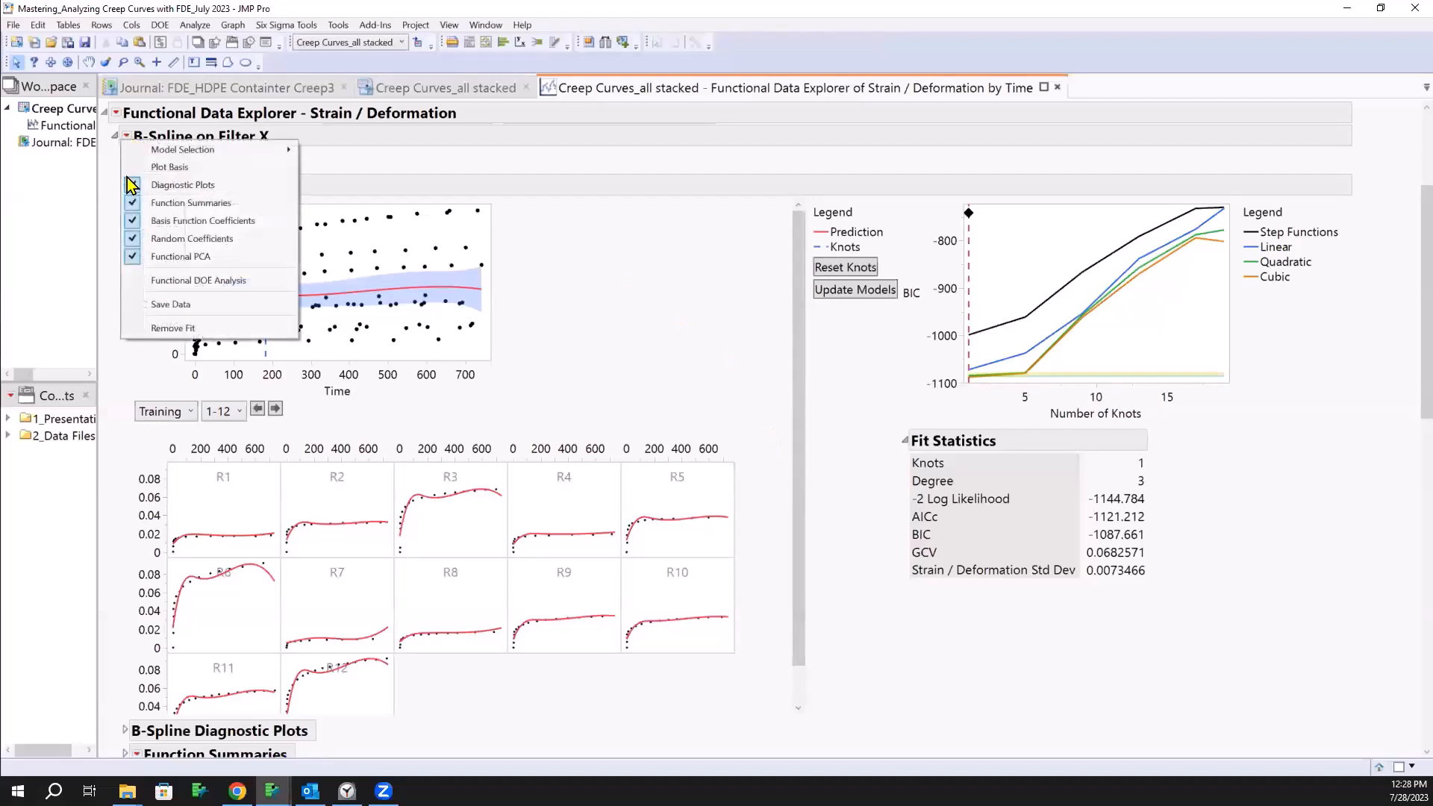
left_click(157, 324)
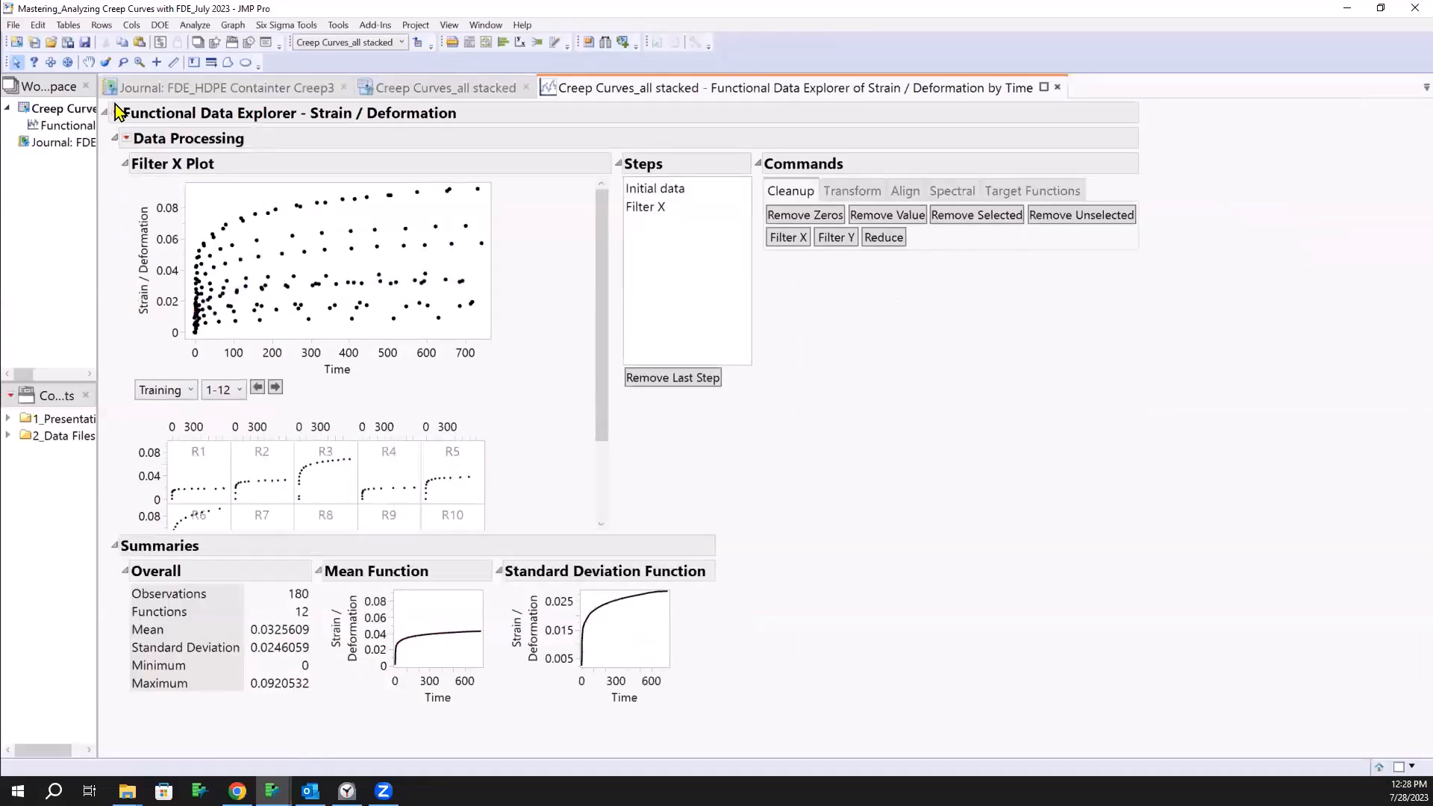
left_click(117, 114)
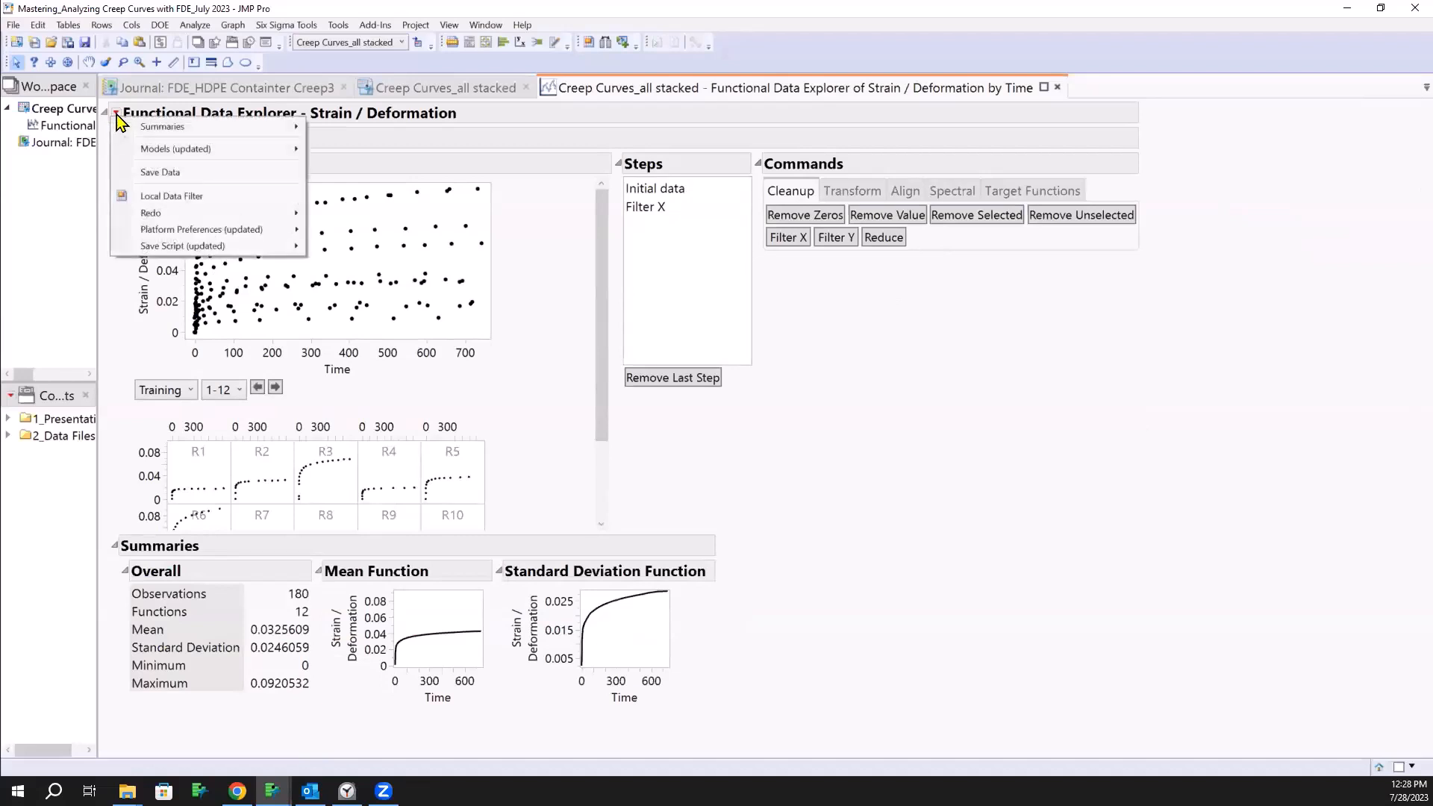
mouse_move(212, 149)
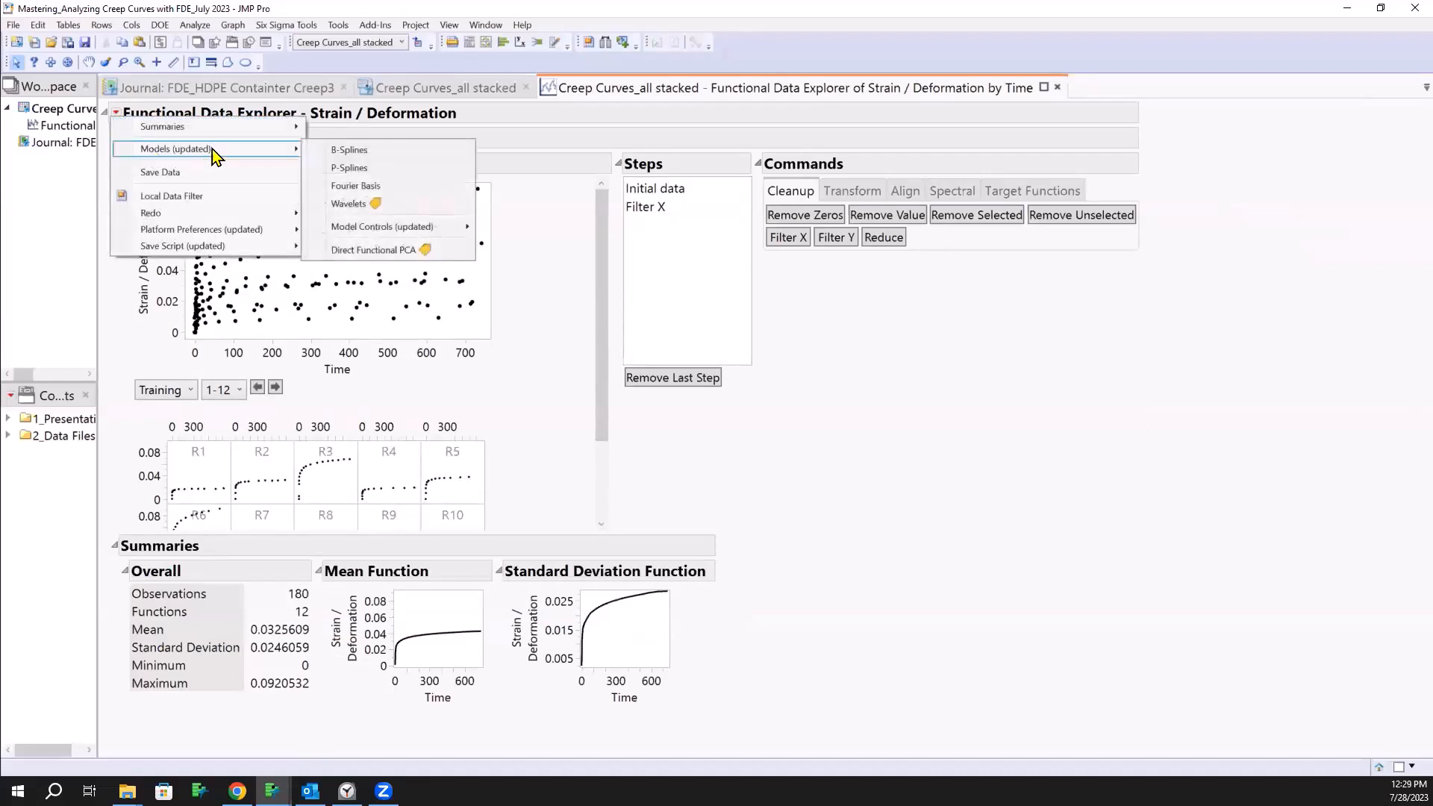
left_click(359, 173)
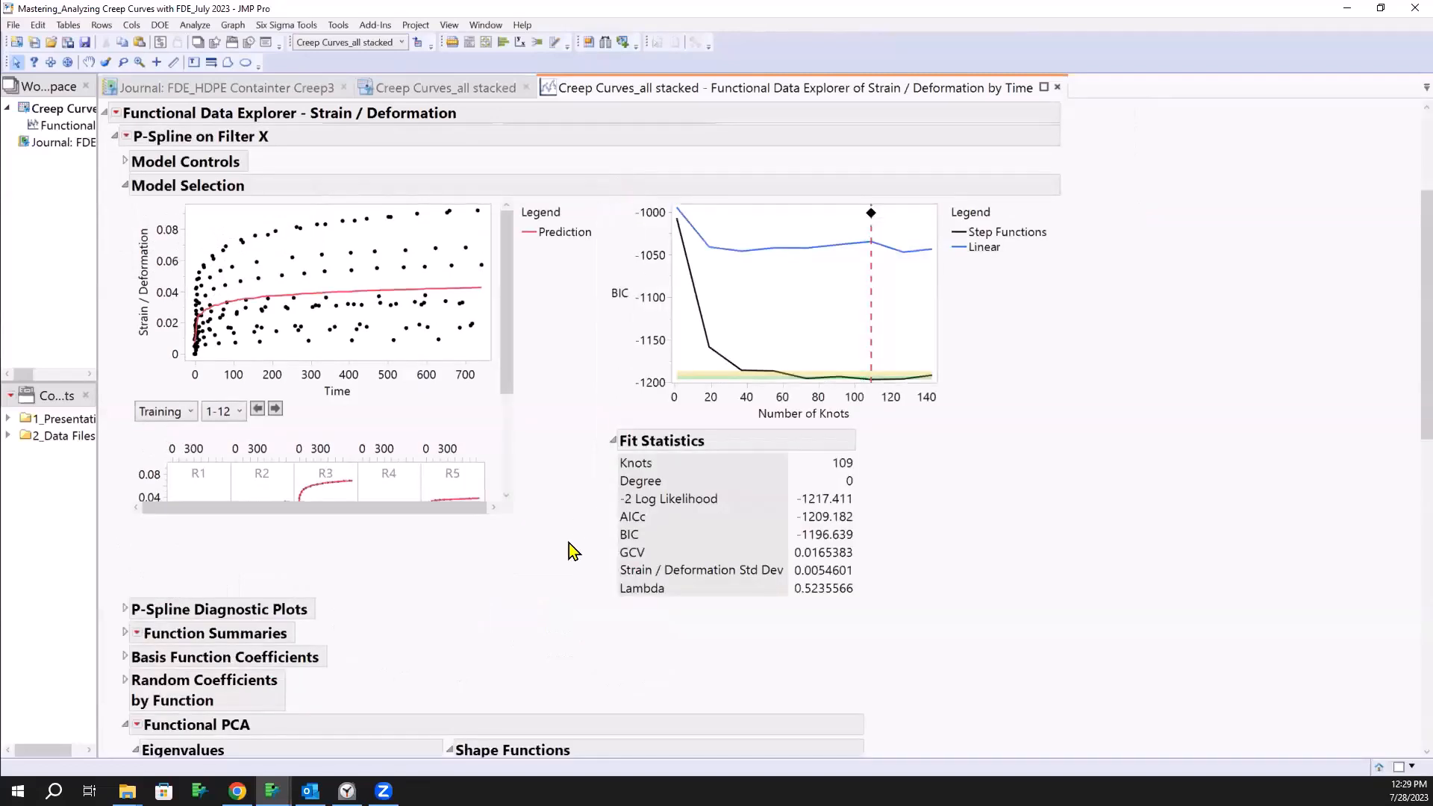
Step: Enlarge the P-spline Model Selection plot area and the individual run plots, and examine the fitted curves
left_click_drag(511, 516, 738, 643)
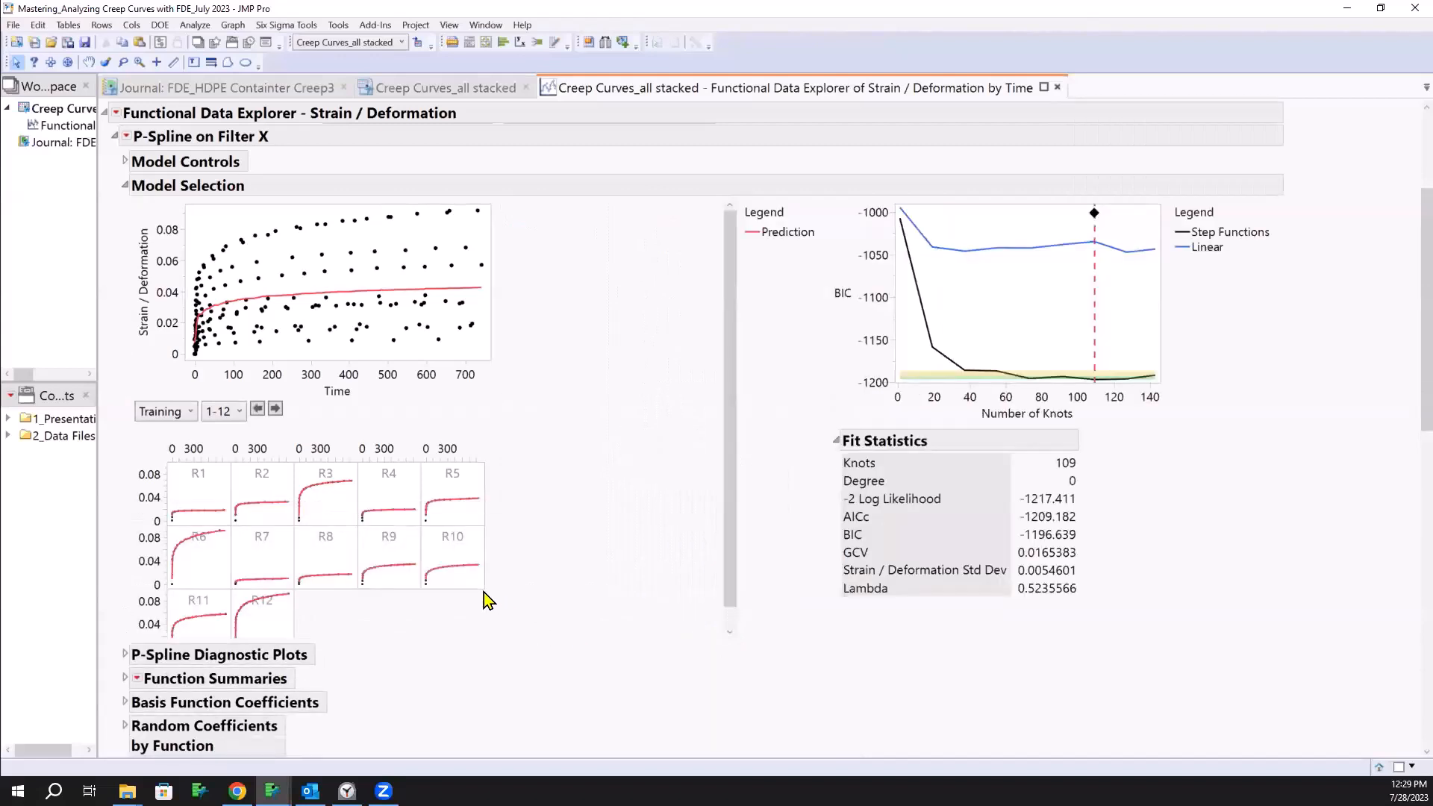
left_click_drag(485, 589, 573, 664)
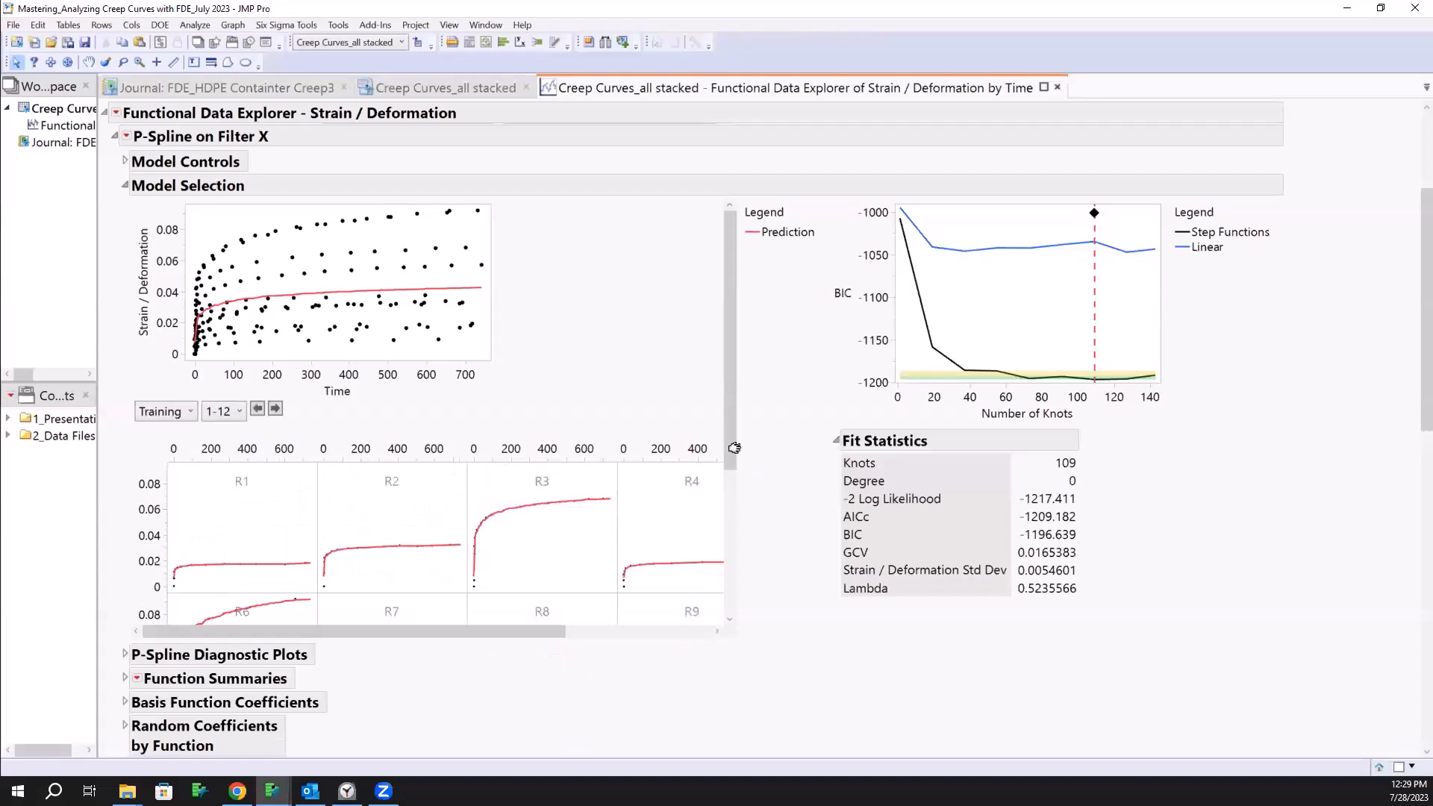
scroll(737, 548, "up", 3)
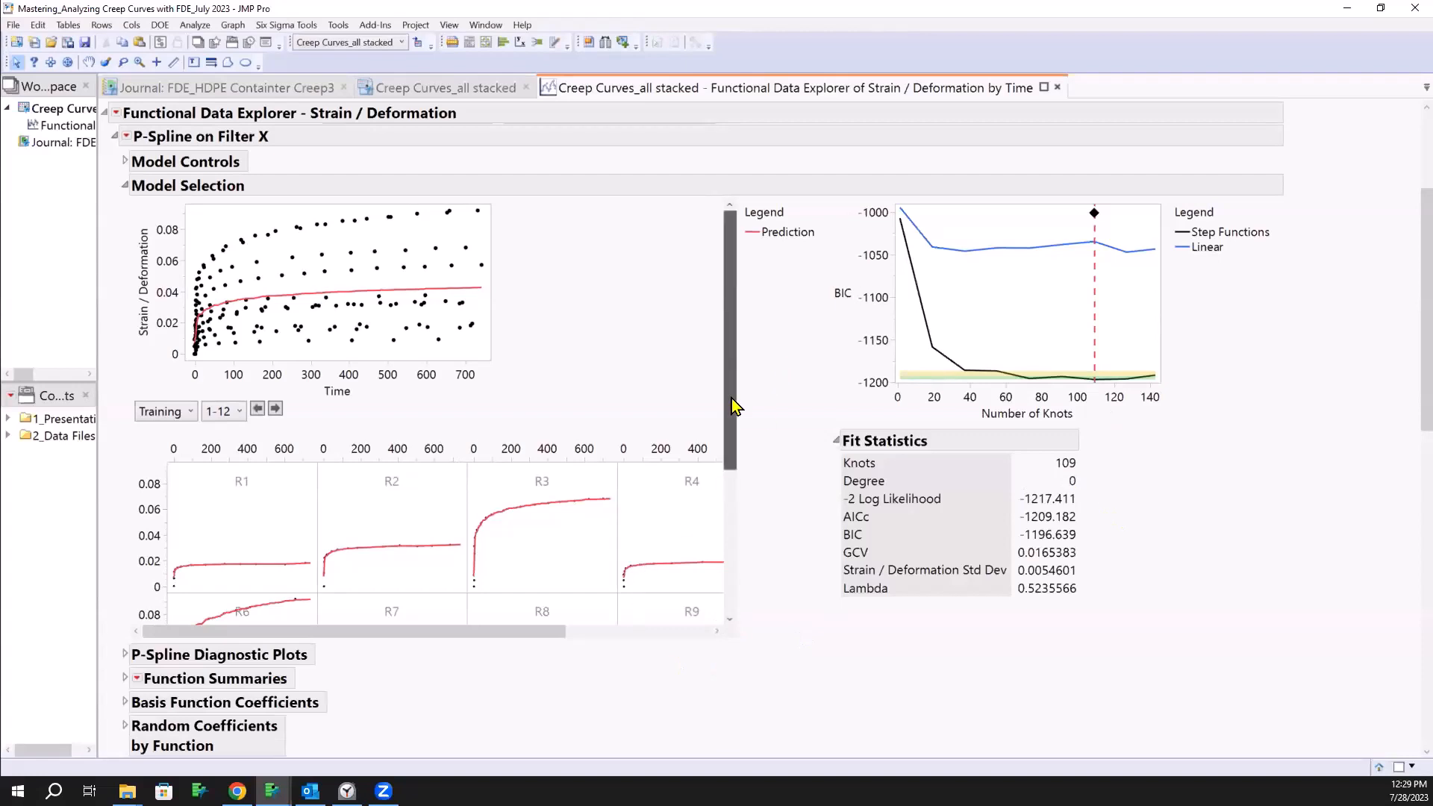
left_click_drag(732, 409, 729, 478)
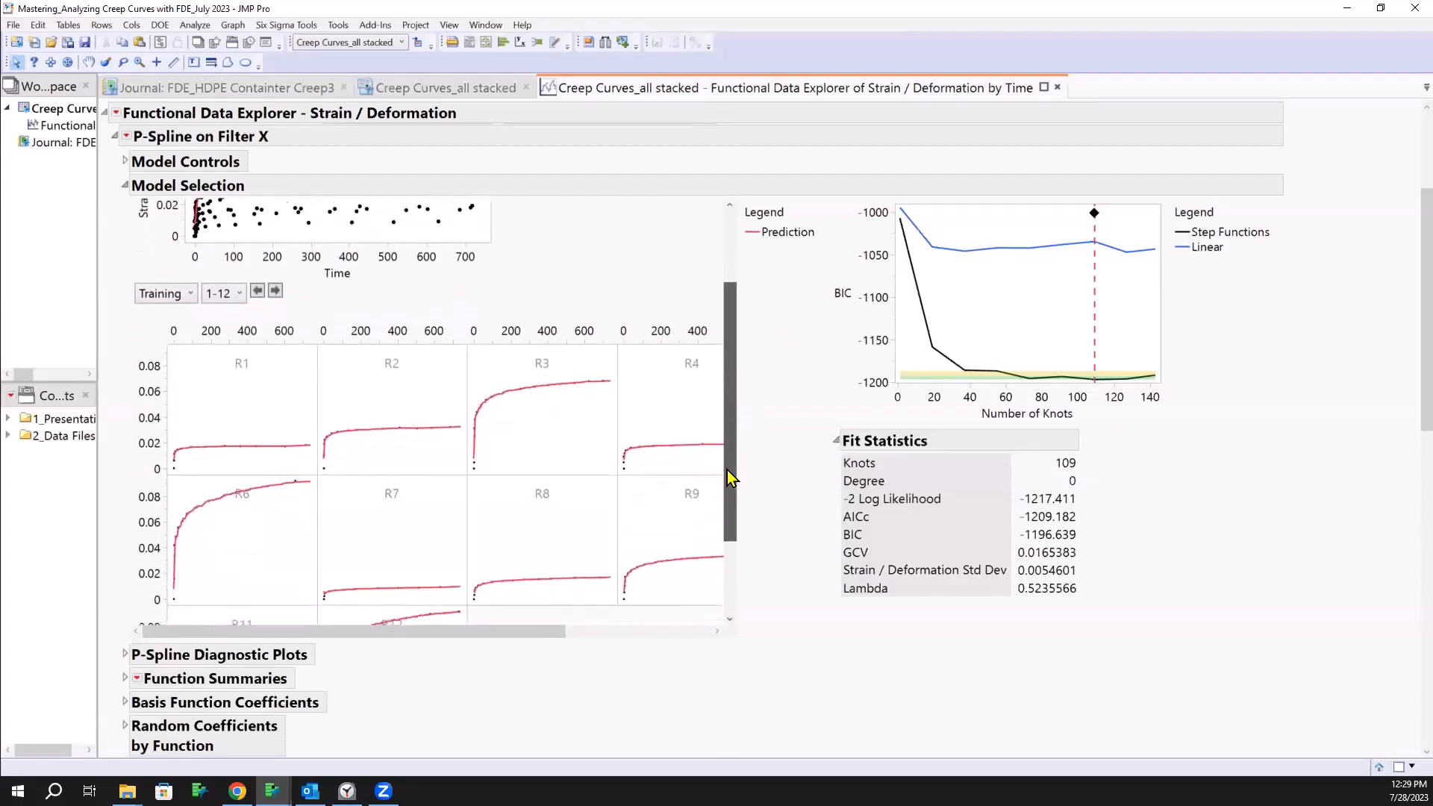
scroll(758, 482, "down", 3)
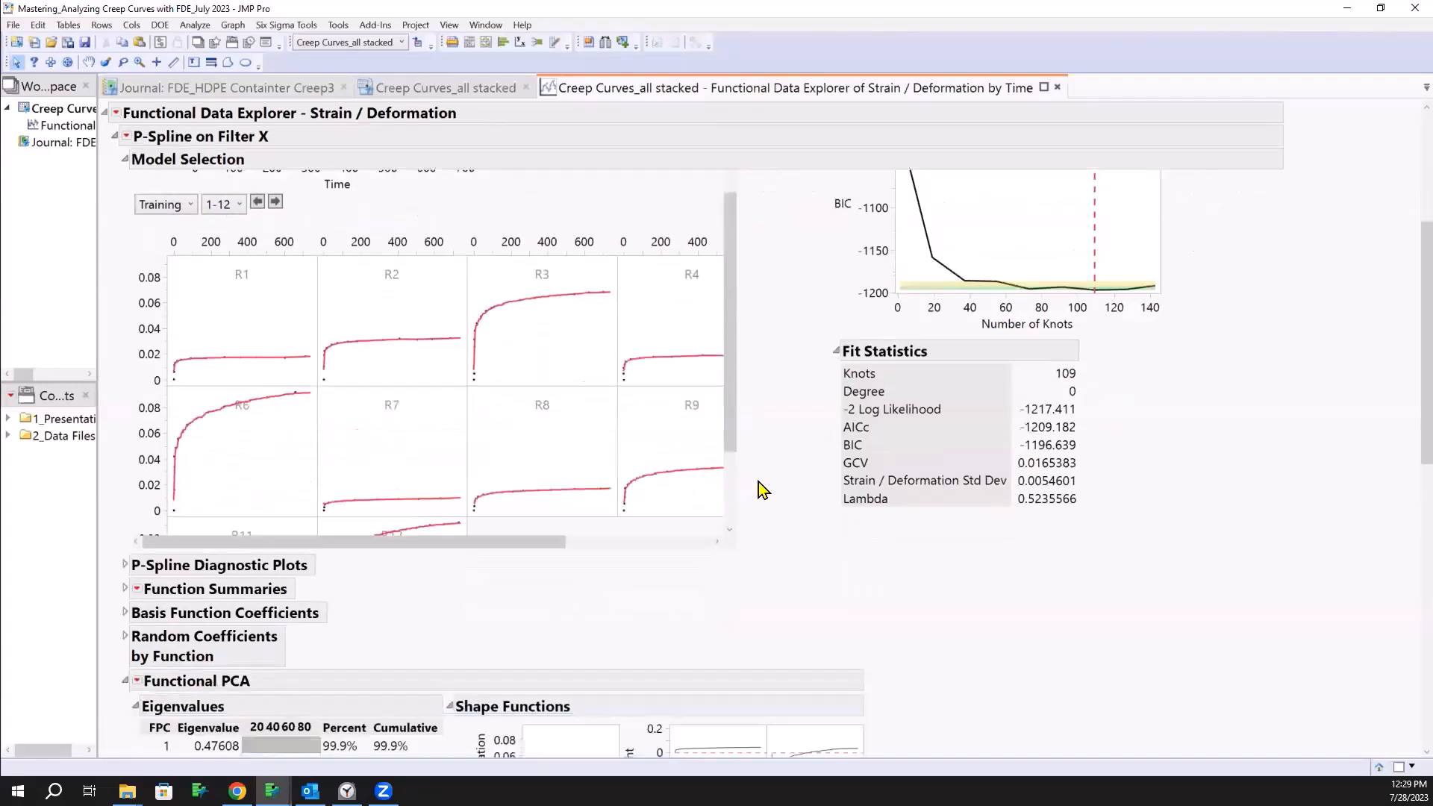
Step: Collapse the FPCA Model Selection and Score Plot sections in the Functional PCA results
scroll(758, 481, "down", 12)
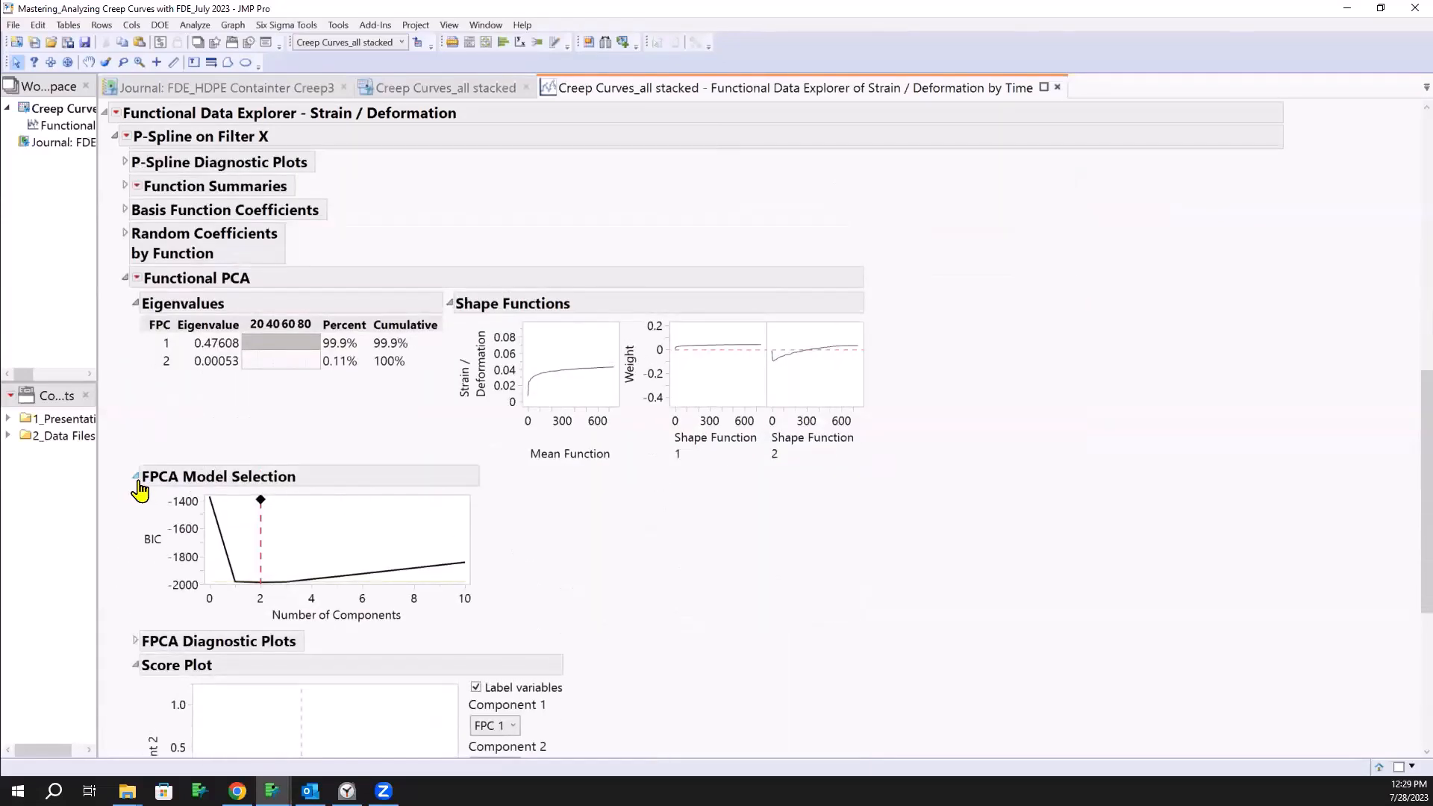
left_click(135, 480)
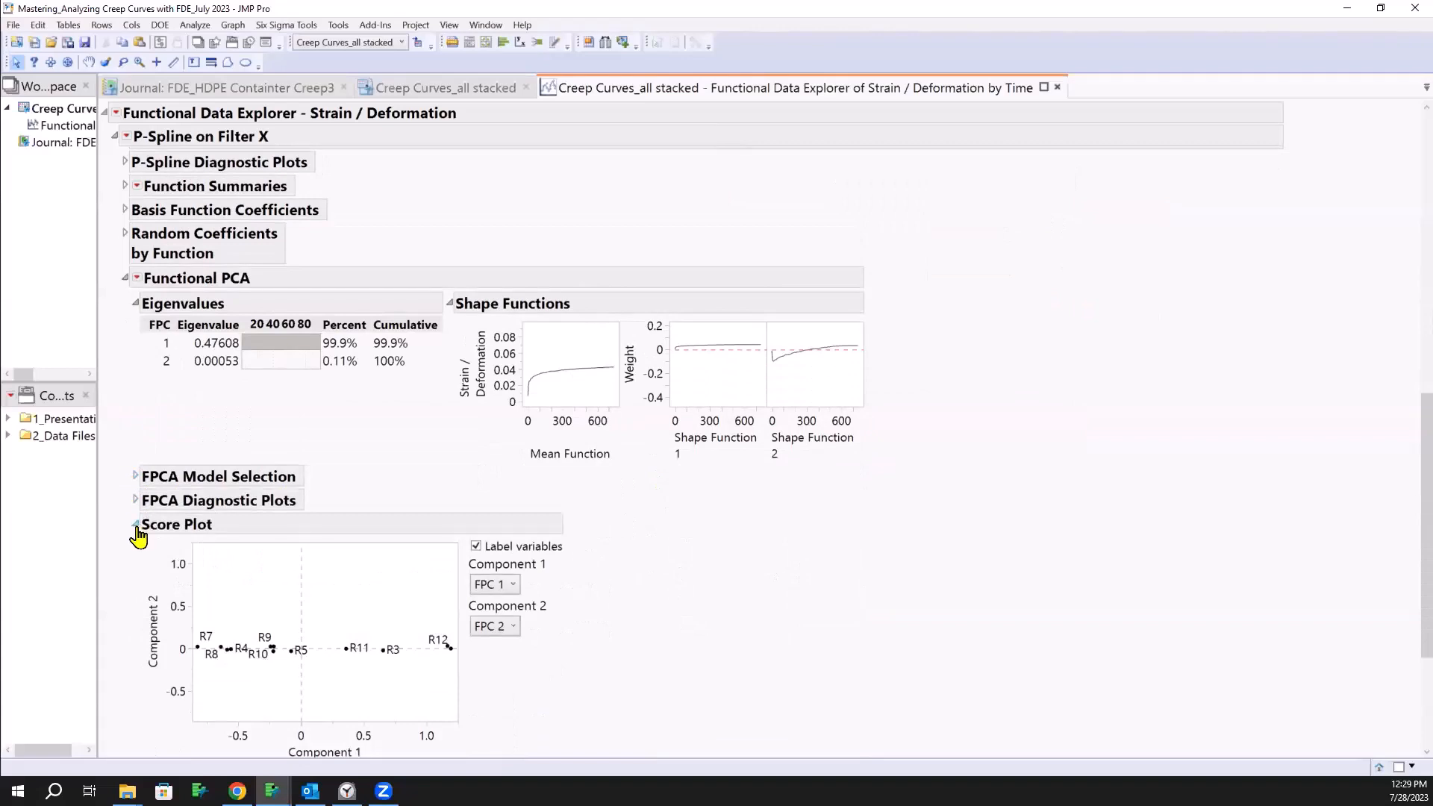
left_click(136, 527)
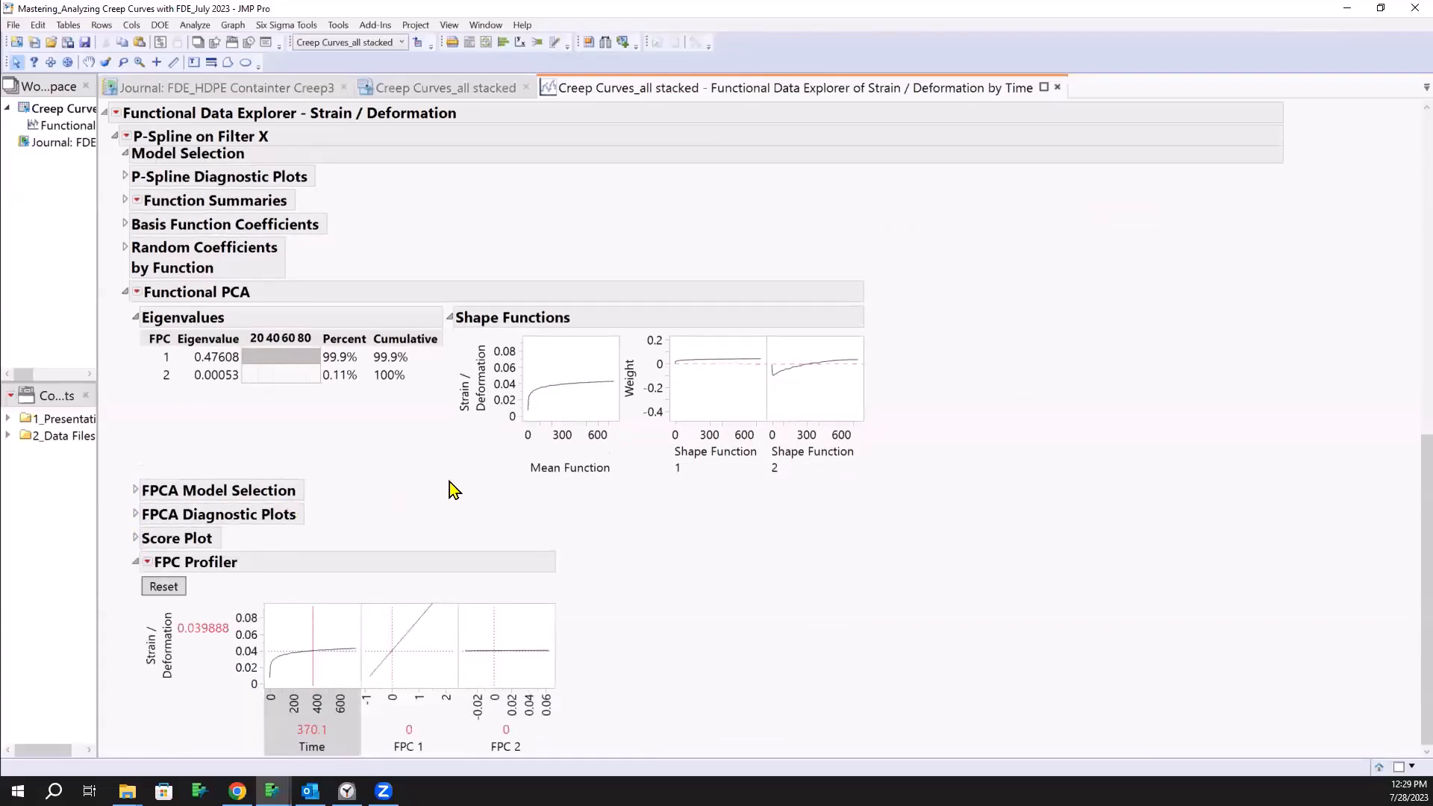
Step: Examine the Functional PCA eigenvalues, mean function and shape functions together with the fitted curves of the test runs
mouse_move(450, 479)
left_mouse_down()
mouse_move(703, 513)
mouse_move(907, 355)
mouse_move(725, 265)
mouse_move(438, 290)
left_mouse_up()
mouse_move(291, 280)
left_mouse_down()
mouse_move(154, 288)
mouse_move(121, 380)
mouse_move(173, 454)
left_mouse_up()
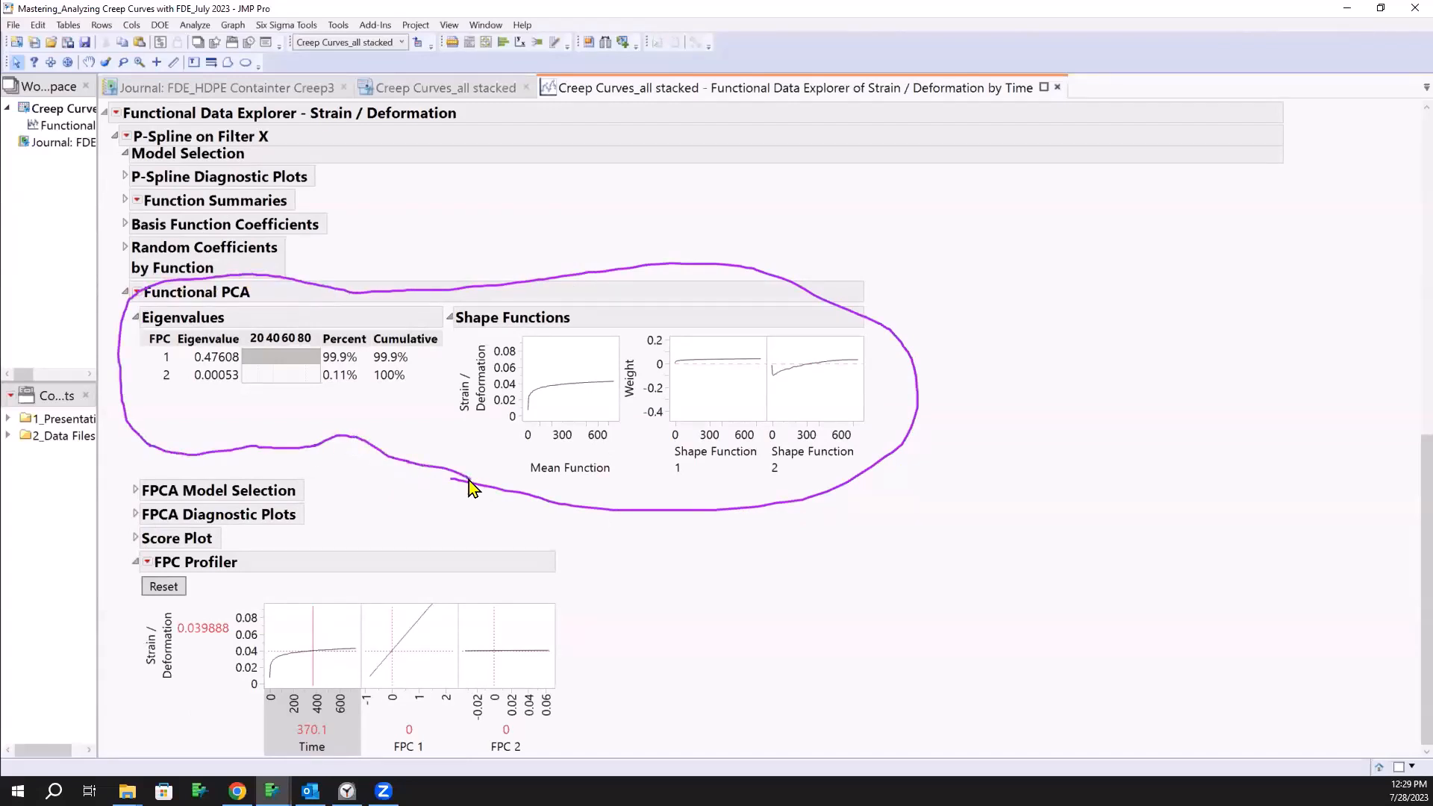
key("Escape")
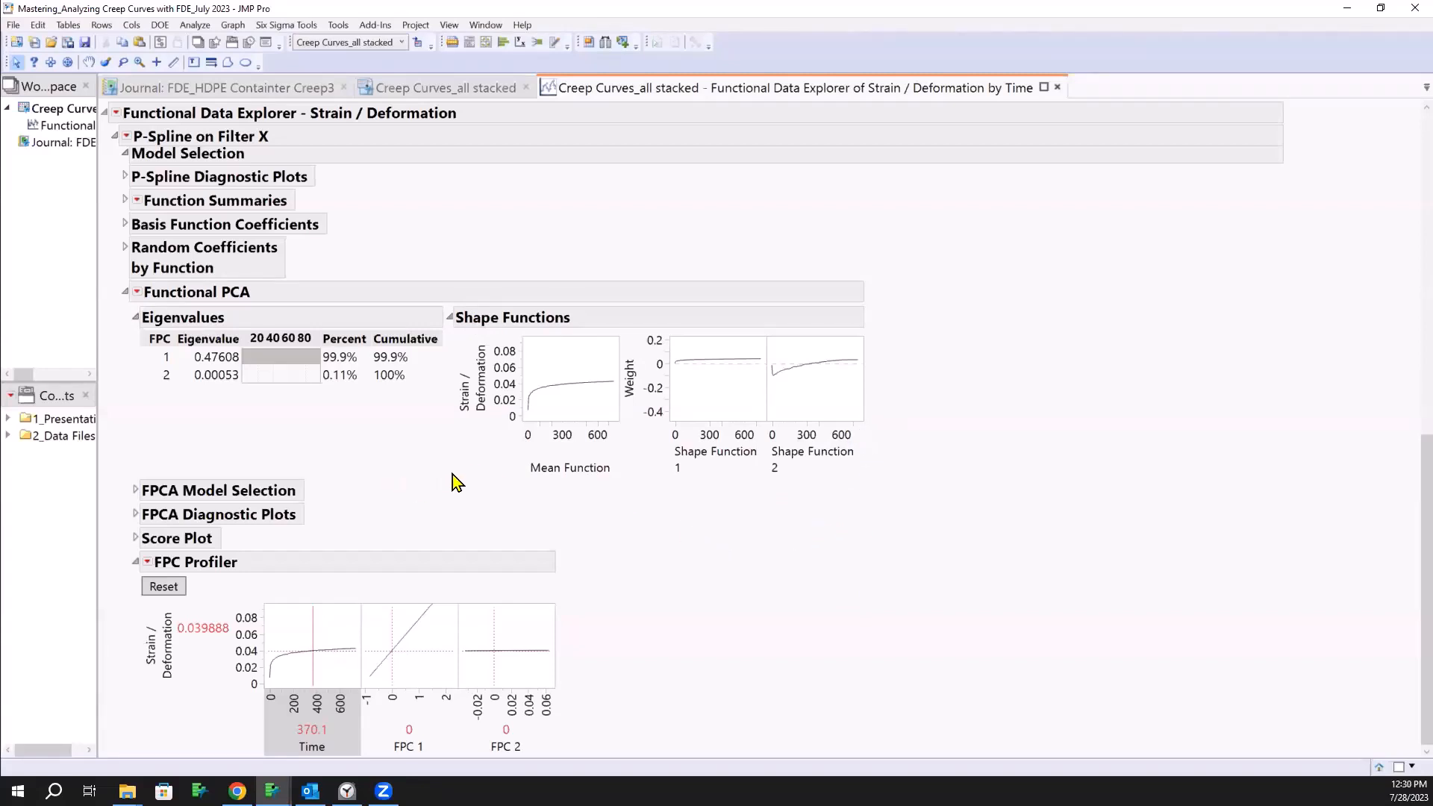
mouse_move(452, 472)
left_mouse_down()
mouse_move(563, 491)
mouse_move(616, 473)
left_mouse_up()
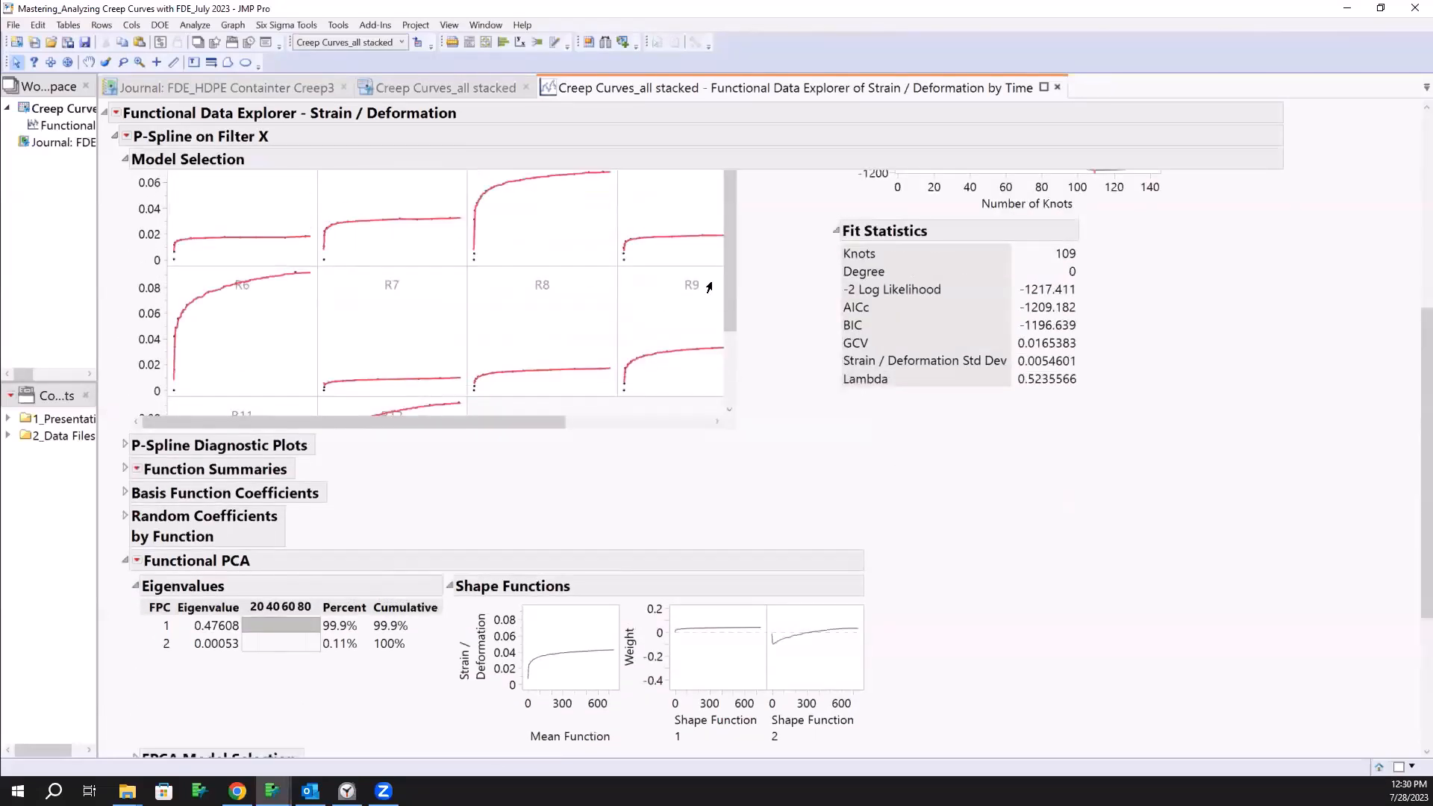
scroll(636, 491, "down", 3)
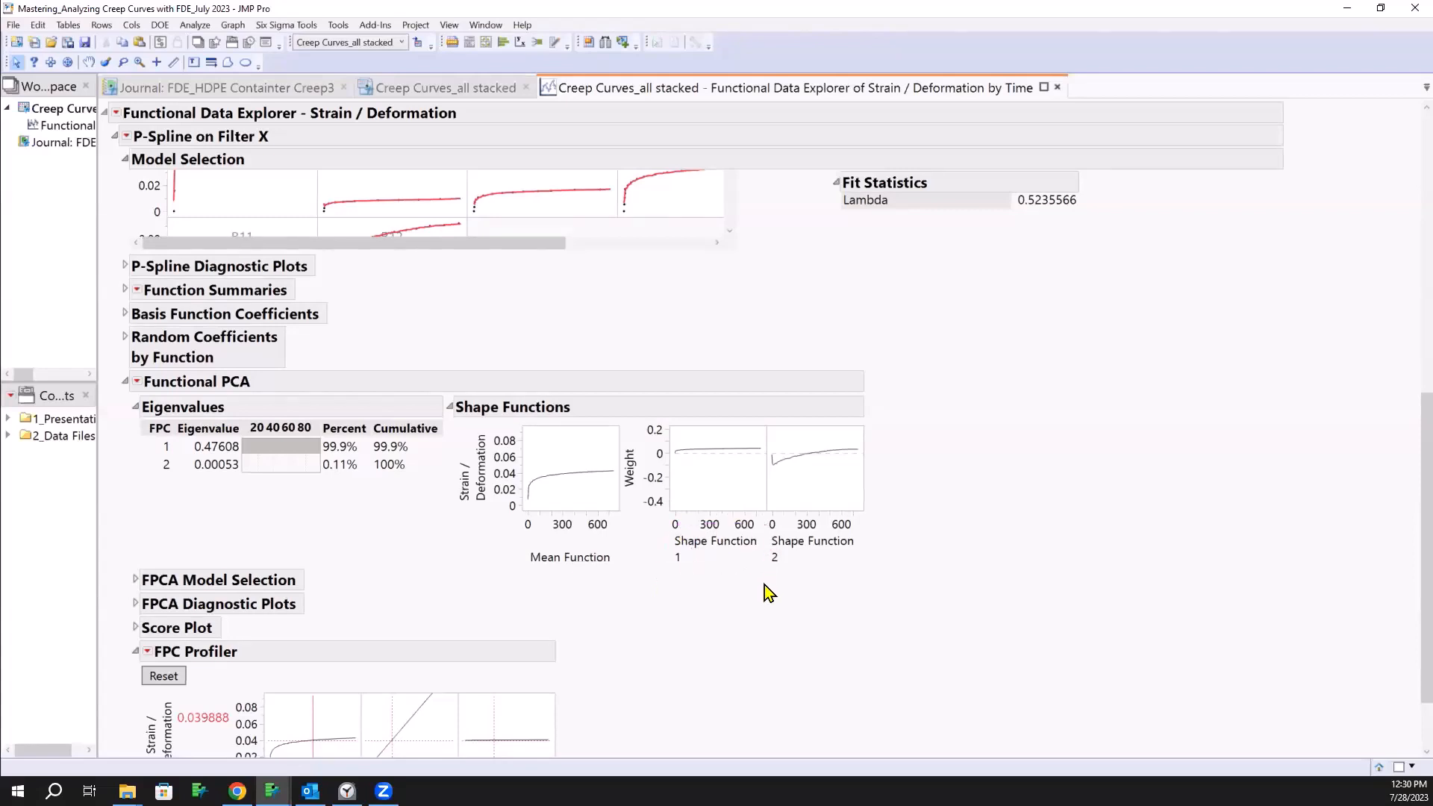
left_click_drag(794, 537, 858, 575)
scroll(678, 635, "up", 2)
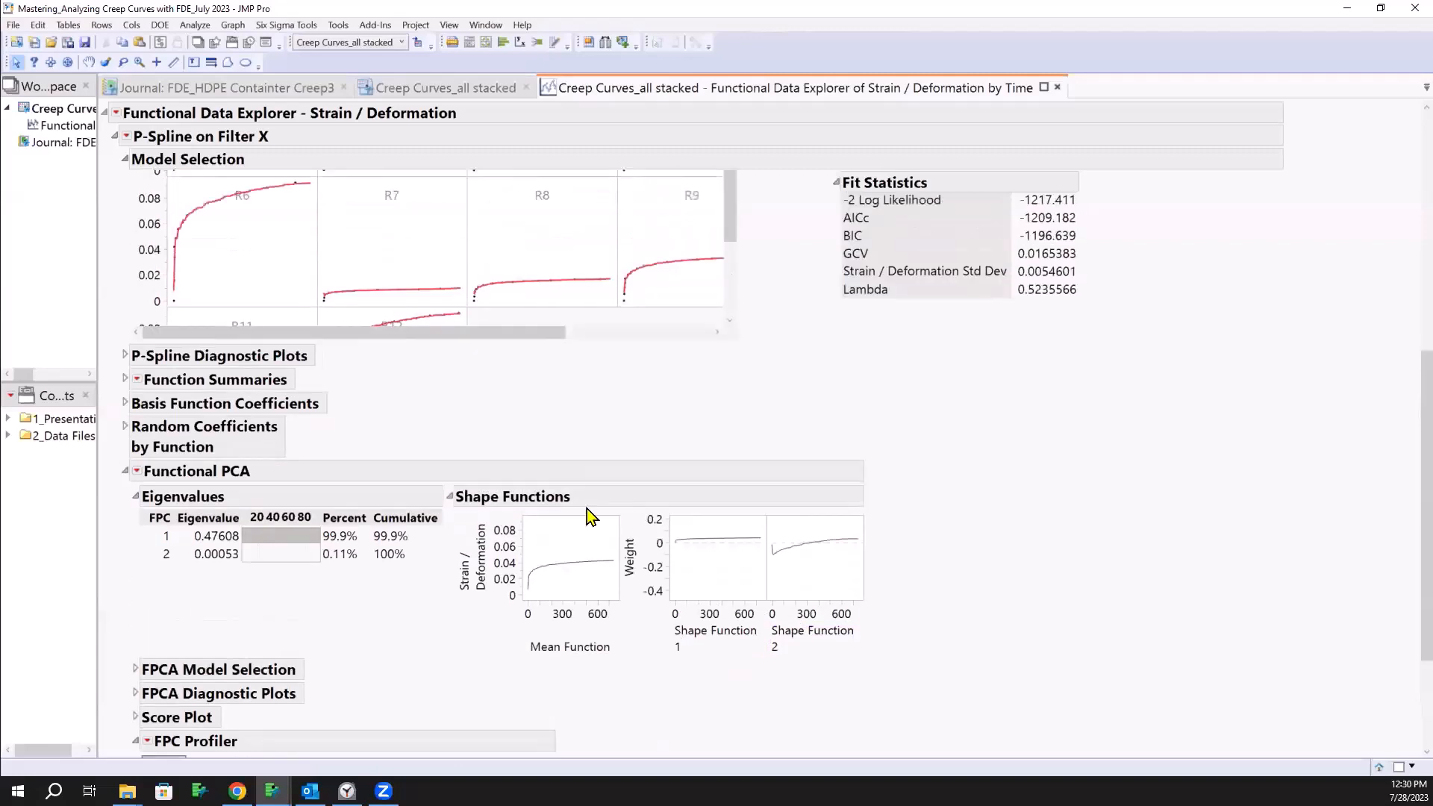
left_click_drag(593, 455, 589, 466)
scroll(988, 524, "down", 1)
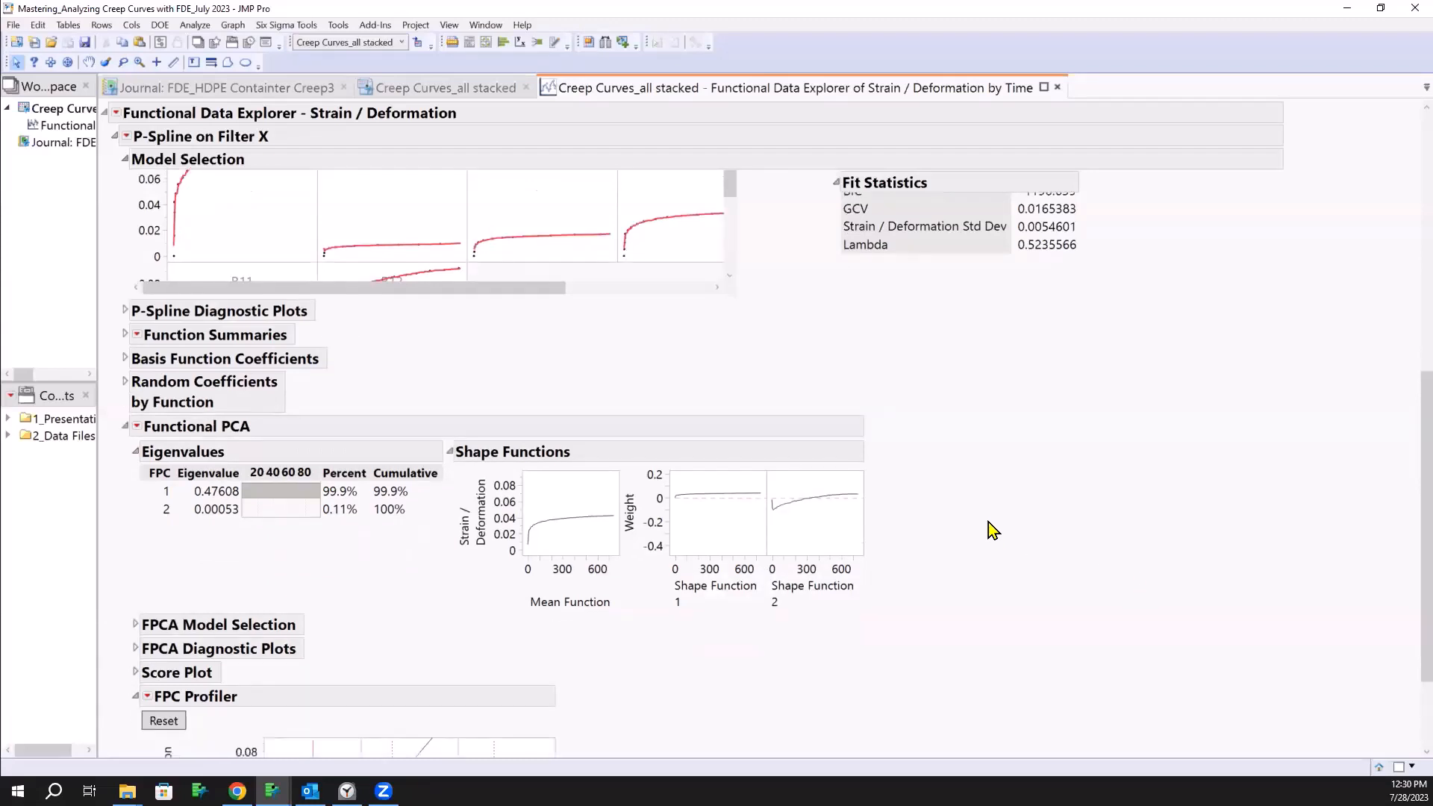
Step: Enlarge the FPC Profiler plots below the Functional PCA results
scroll(979, 496, "down", 3)
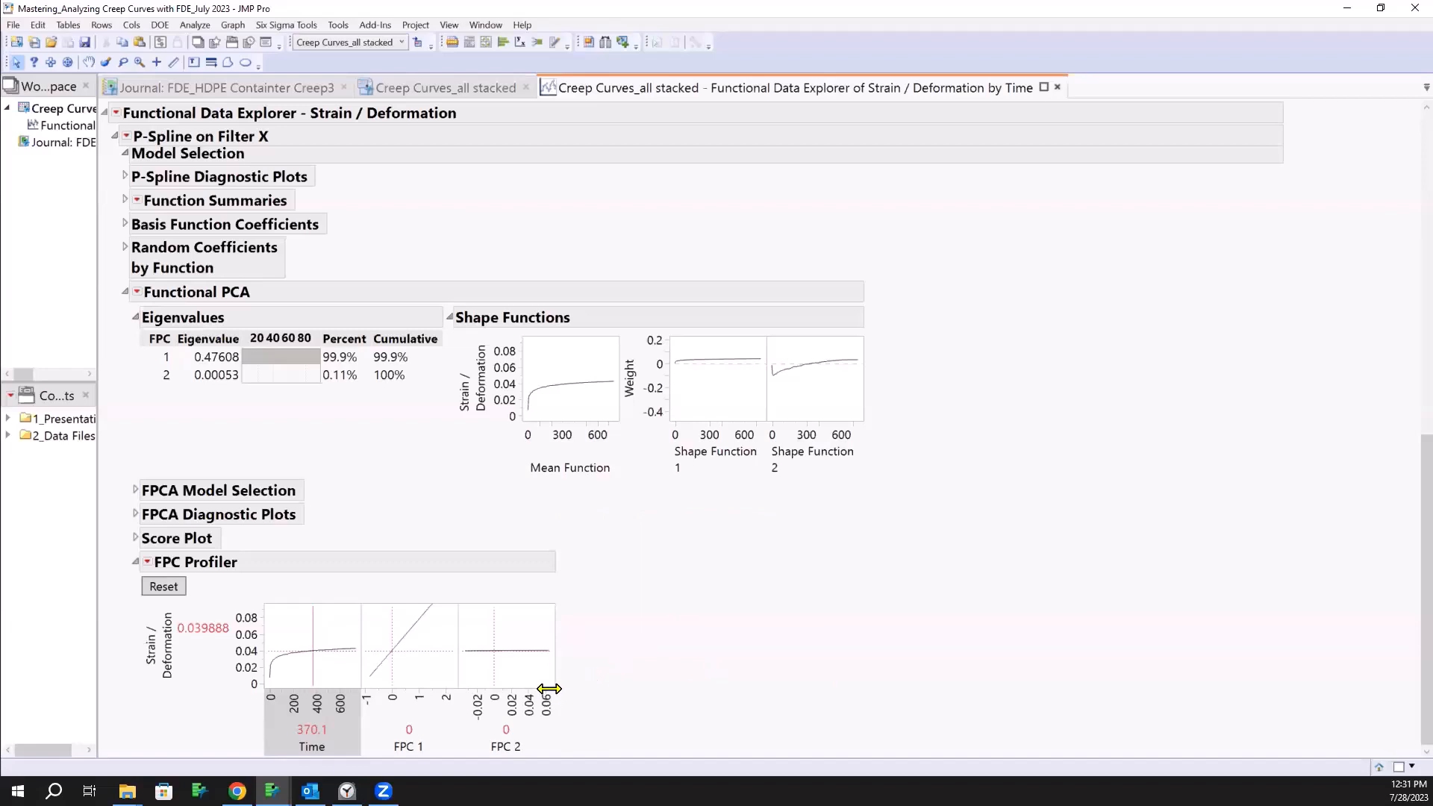
left_click_drag(554, 687, 643, 715)
scroll(858, 613, "down", 1)
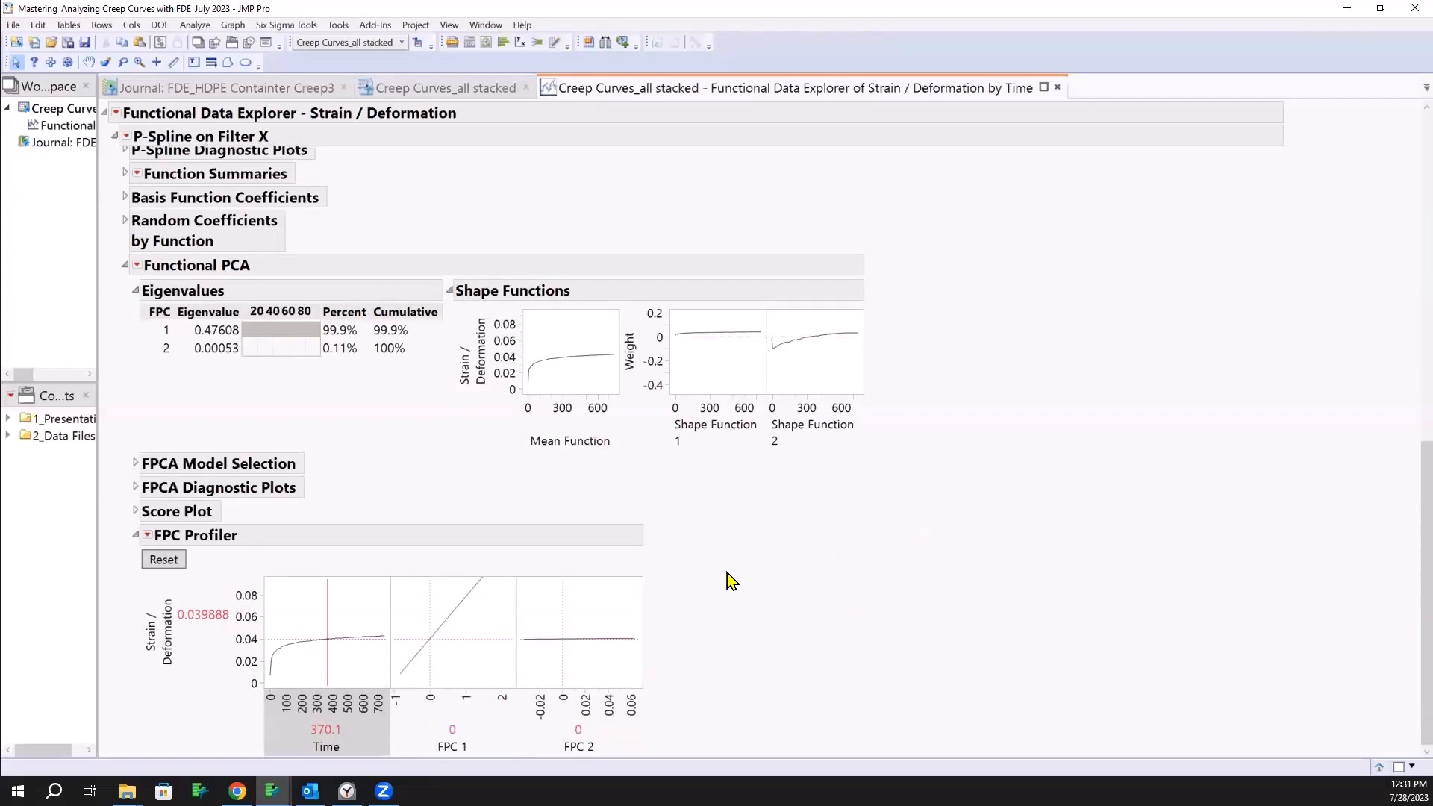
mouse_move(721, 534)
left_mouse_down()
mouse_move(425, 507)
mouse_move(142, 527)
mouse_move(114, 691)
left_mouse_up()
Step: Vary both components in the FPC Profiler to explore their effect on the strain curve, ending with FPC 1 at 0.258 and FPC 2 at 0.0293
mouse_move(430, 610)
left_mouse_down()
mouse_move(476, 607)
mouse_move(425, 614)
mouse_move(464, 617)
mouse_move(437, 616)
mouse_move(470, 599)
mouse_move(443, 624)
left_mouse_up()
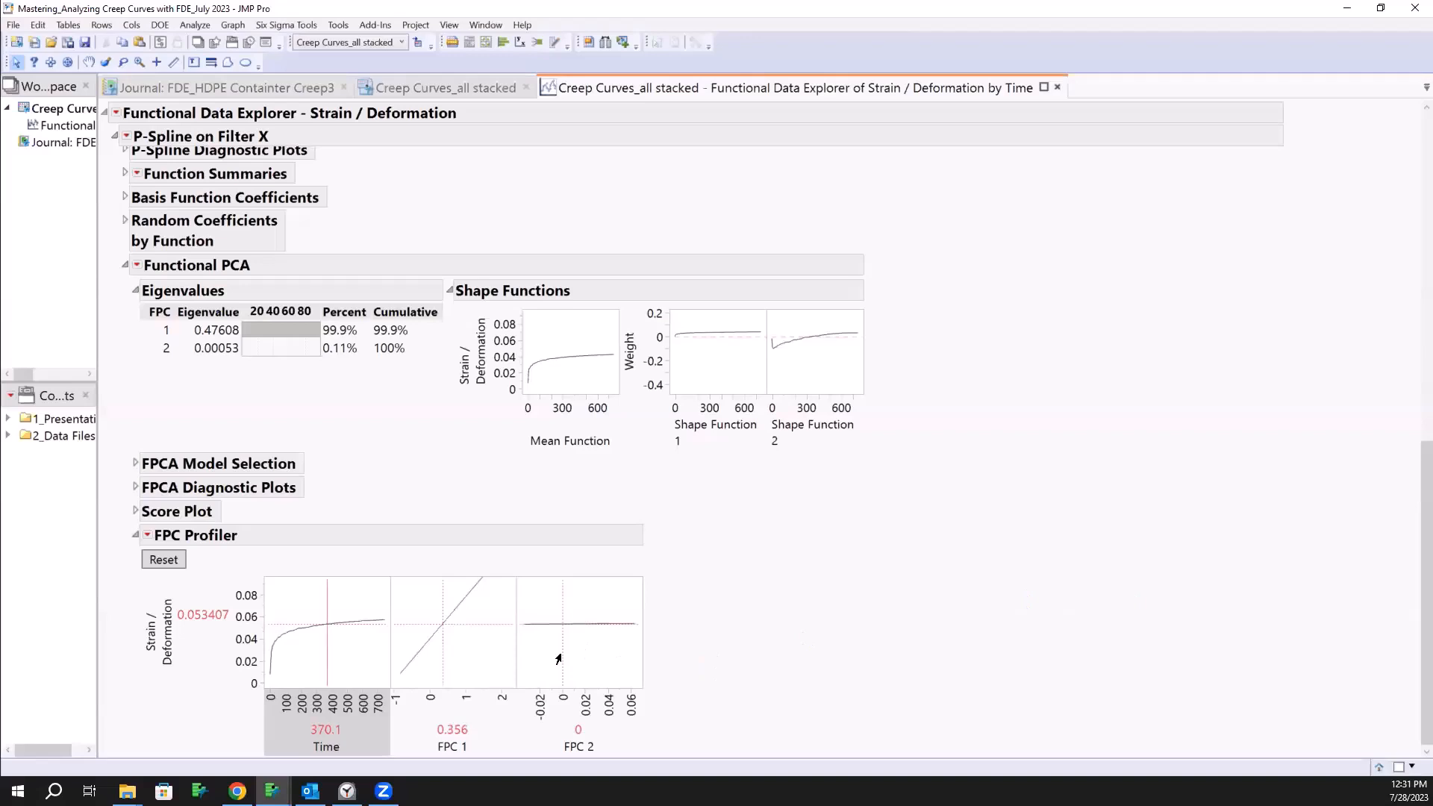
left_click_drag(566, 659, 601, 658)
mouse_move(443, 614)
left_mouse_down()
mouse_move(471, 608)
mouse_move(437, 627)
mouse_move(472, 638)
mouse_move(432, 634)
left_mouse_up()
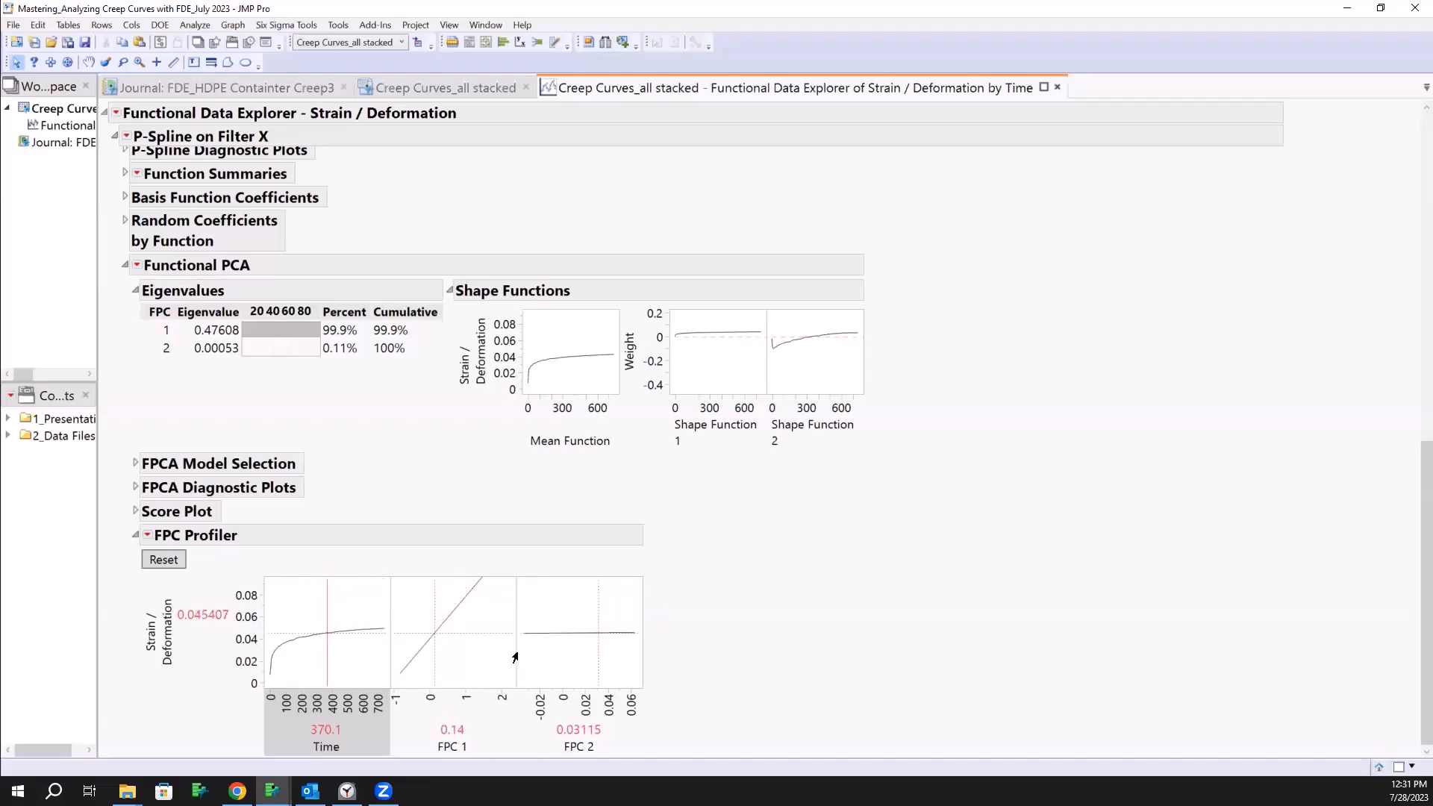
mouse_move(595, 617)
left_mouse_down()
mouse_move(533, 625)
mouse_move(597, 640)
left_mouse_up()
mouse_move(706, 591)
left_mouse_down()
mouse_move(376, 549)
mouse_move(252, 660)
mouse_move(276, 672)
left_mouse_up()
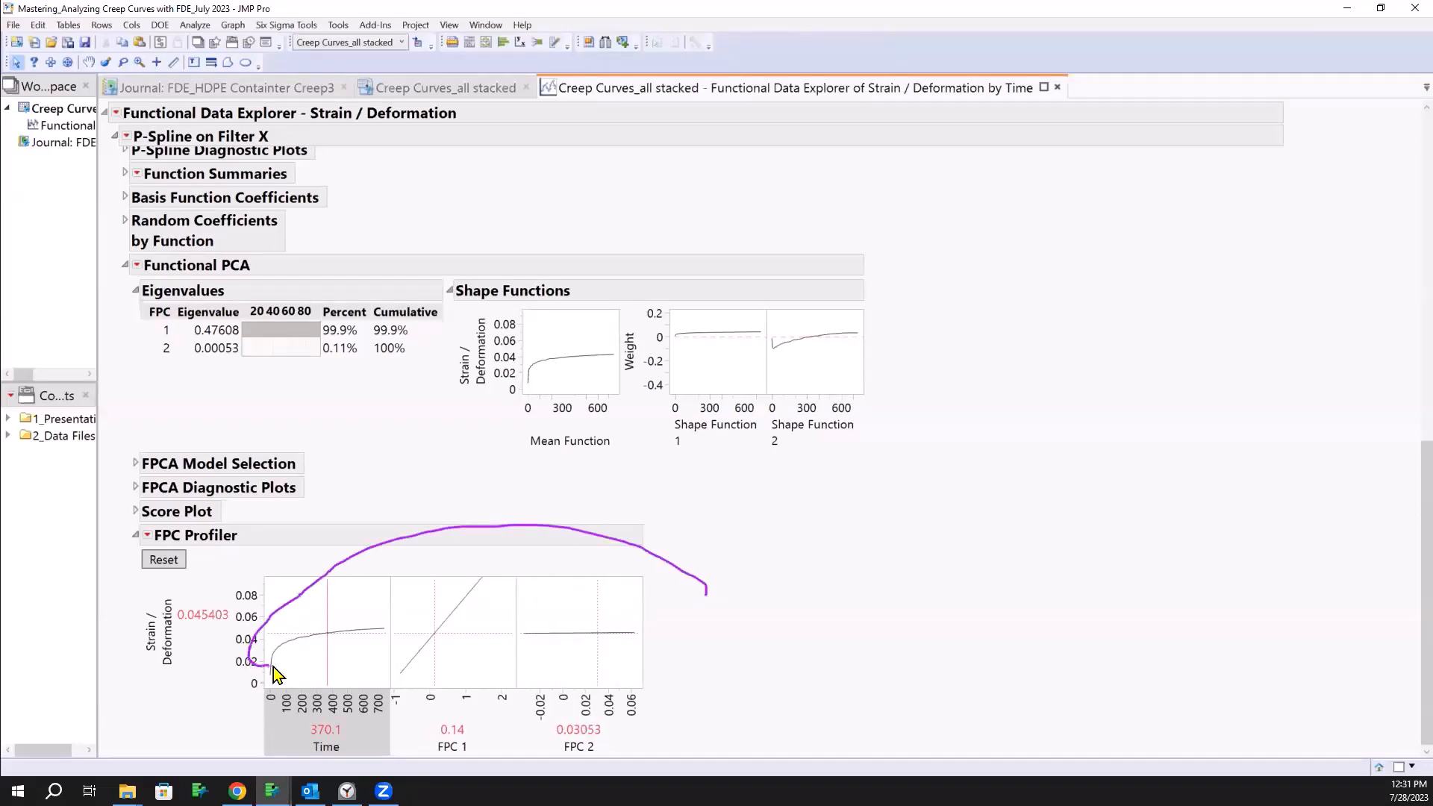
key("Escape")
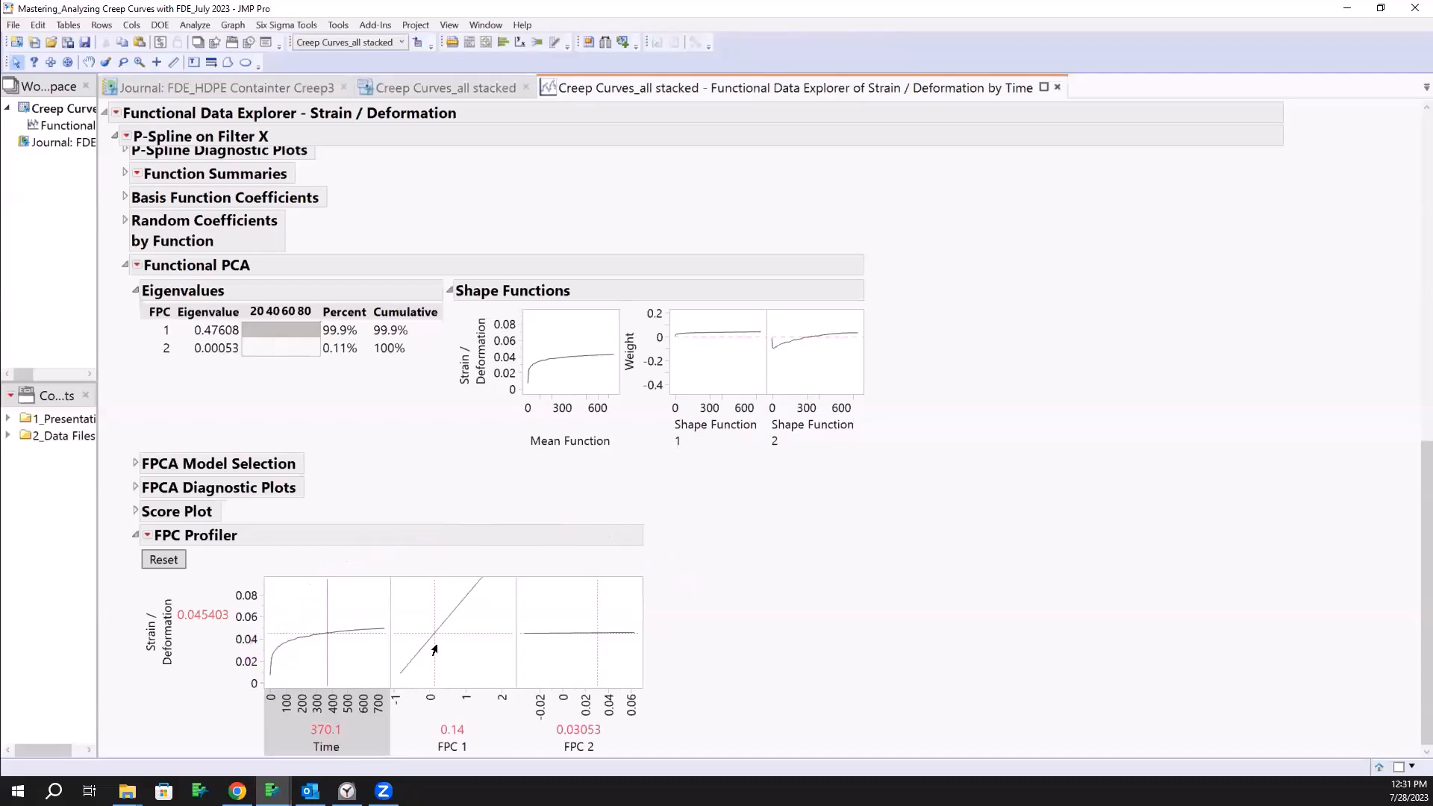
mouse_move(597, 666)
left_mouse_down()
mouse_move(541, 667)
mouse_move(598, 664)
left_mouse_up()
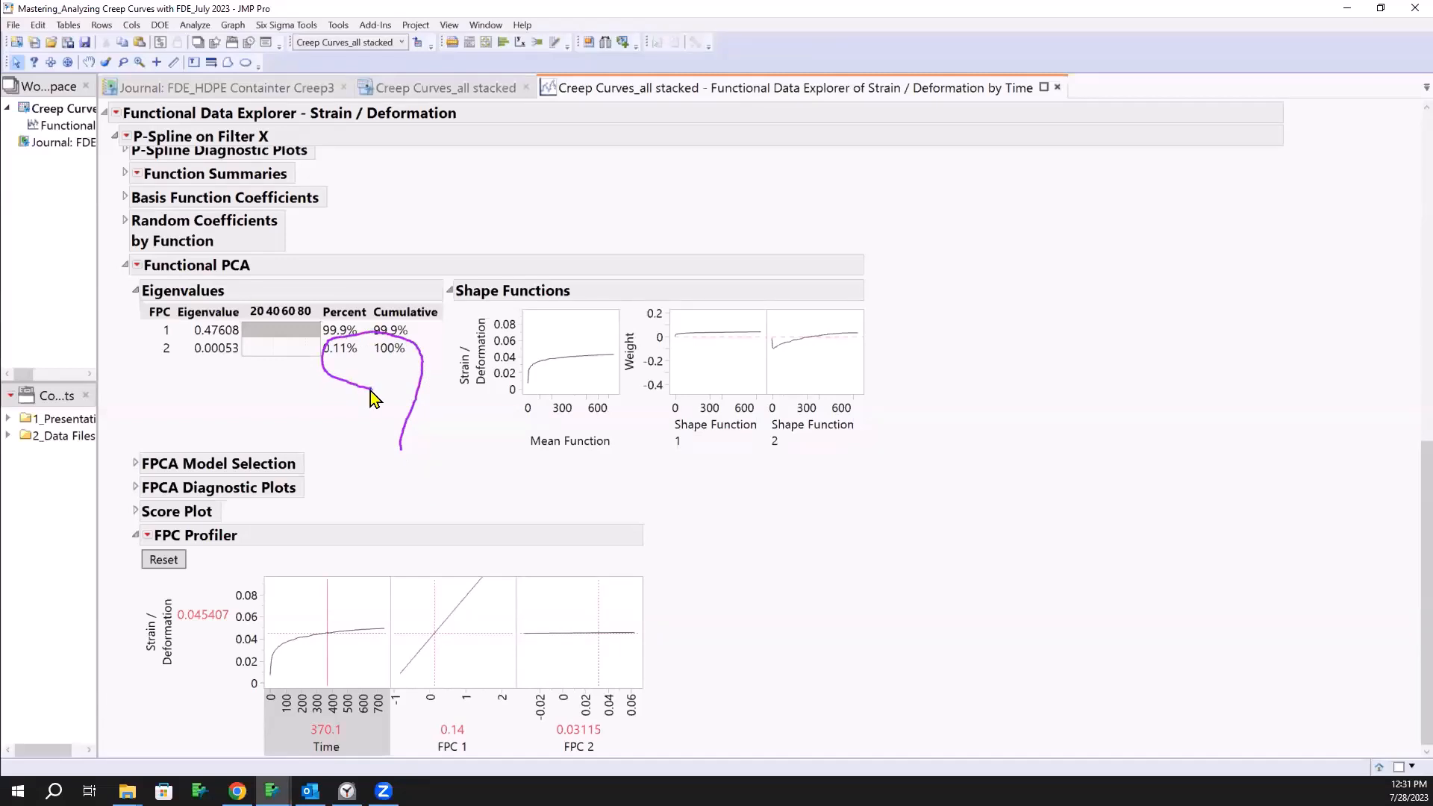
key("Escape")
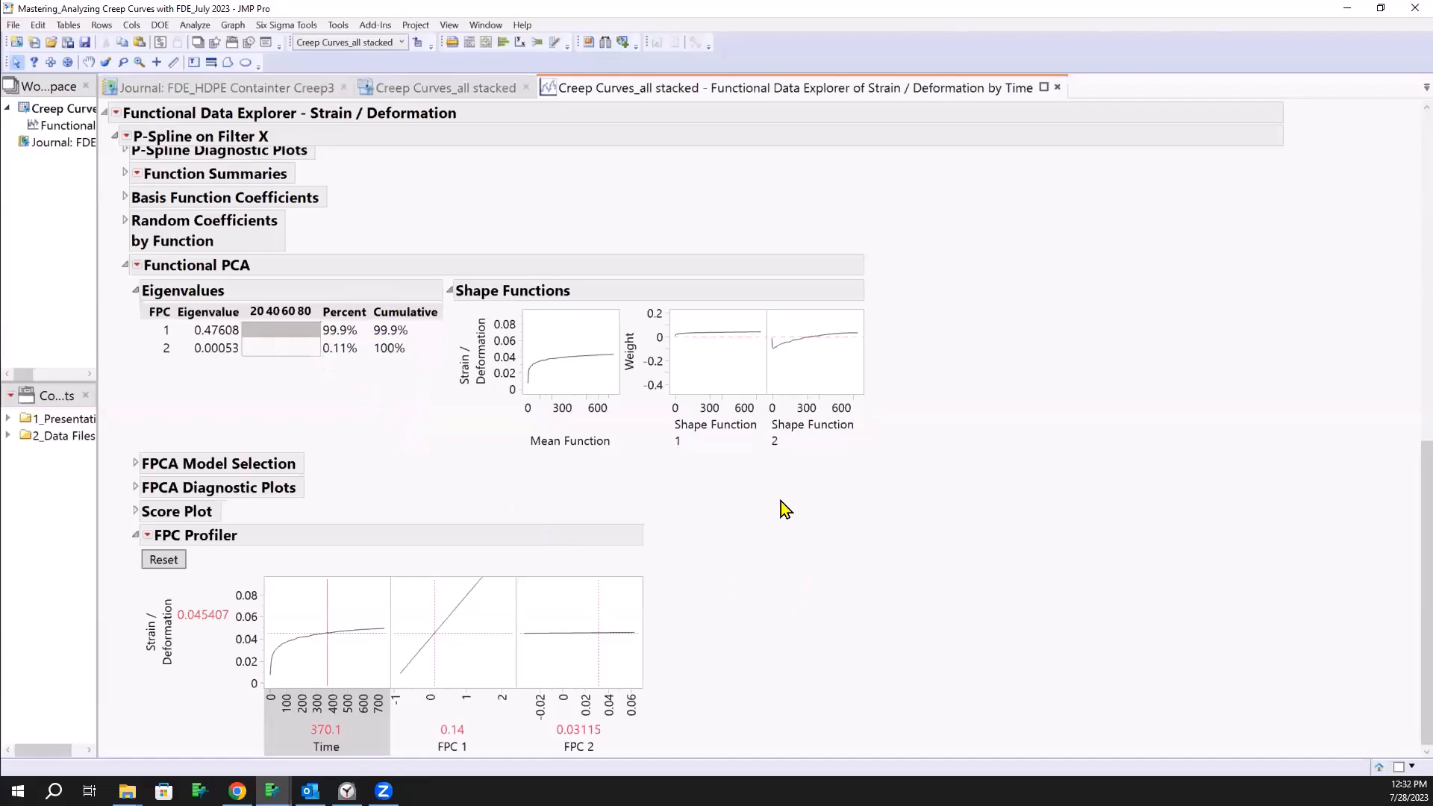
mouse_move(431, 623)
left_mouse_down()
mouse_move(470, 607)
mouse_move(439, 623)
left_mouse_up()
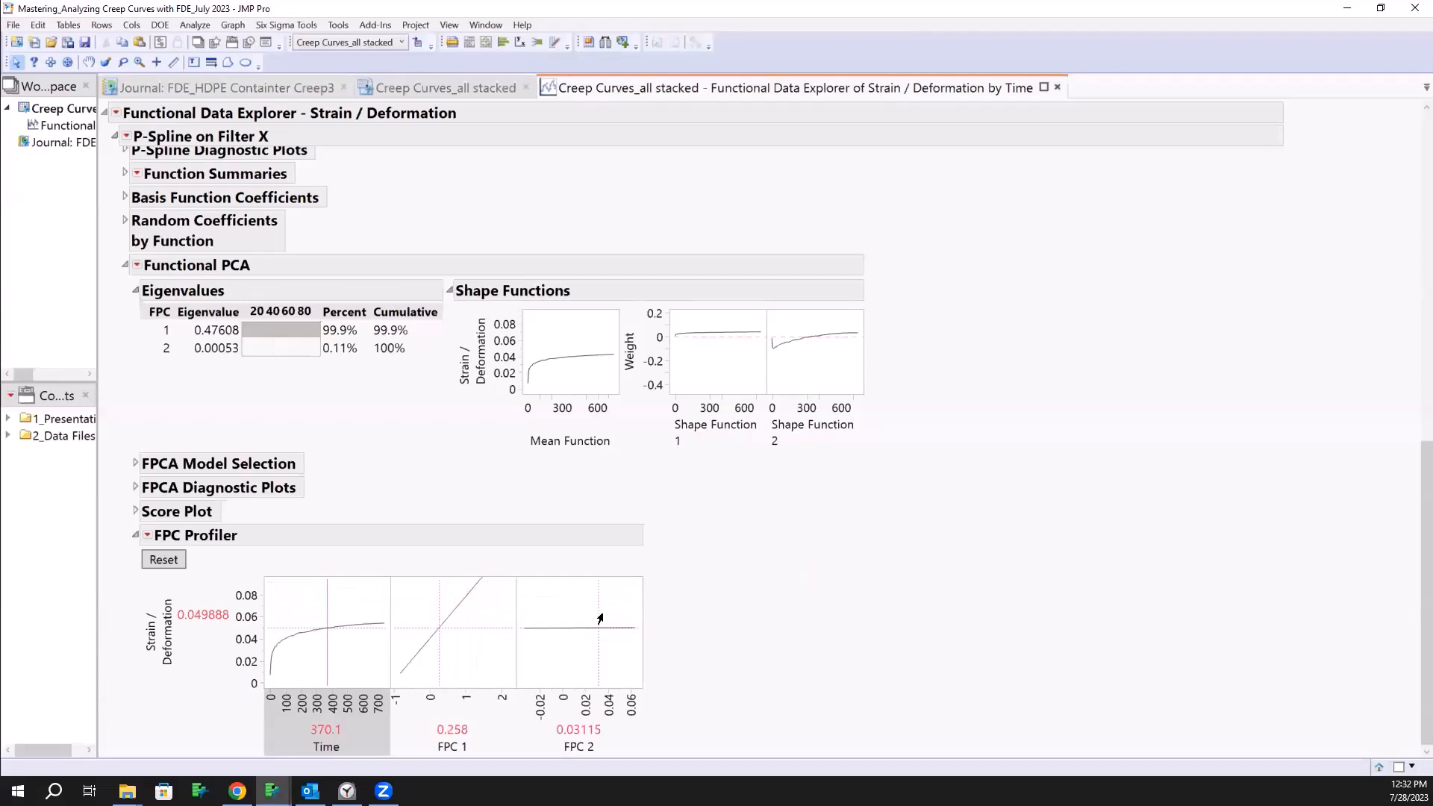
mouse_move(595, 620)
left_mouse_down()
mouse_move(493, 619)
mouse_move(643, 624)
mouse_move(563, 624)
mouse_move(530, 608)
mouse_move(597, 612)
left_mouse_up()
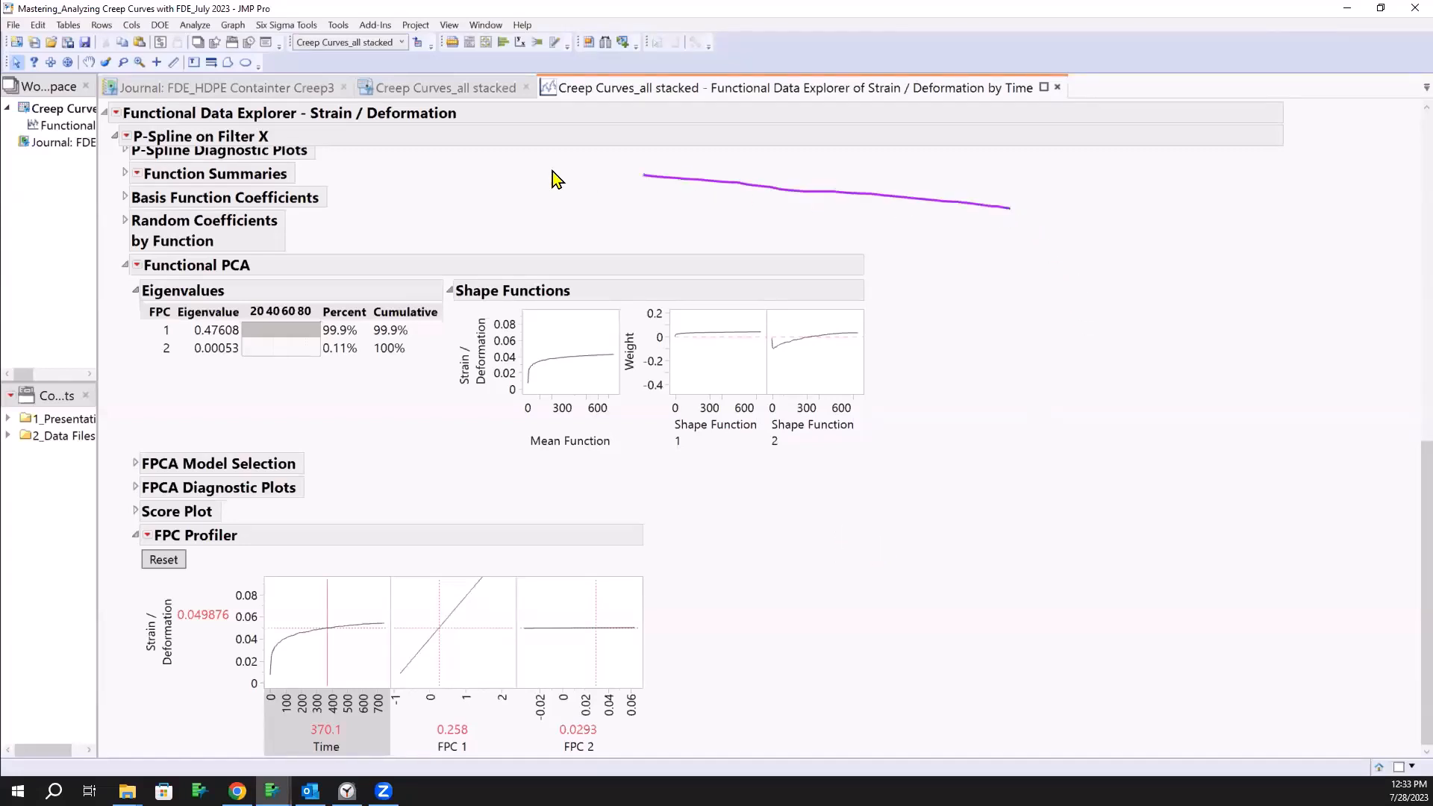
Step: Expand Function Summaries to review the FPC 1 and FPC 2 scores of each test run, and collapse it again
left_click(136, 174)
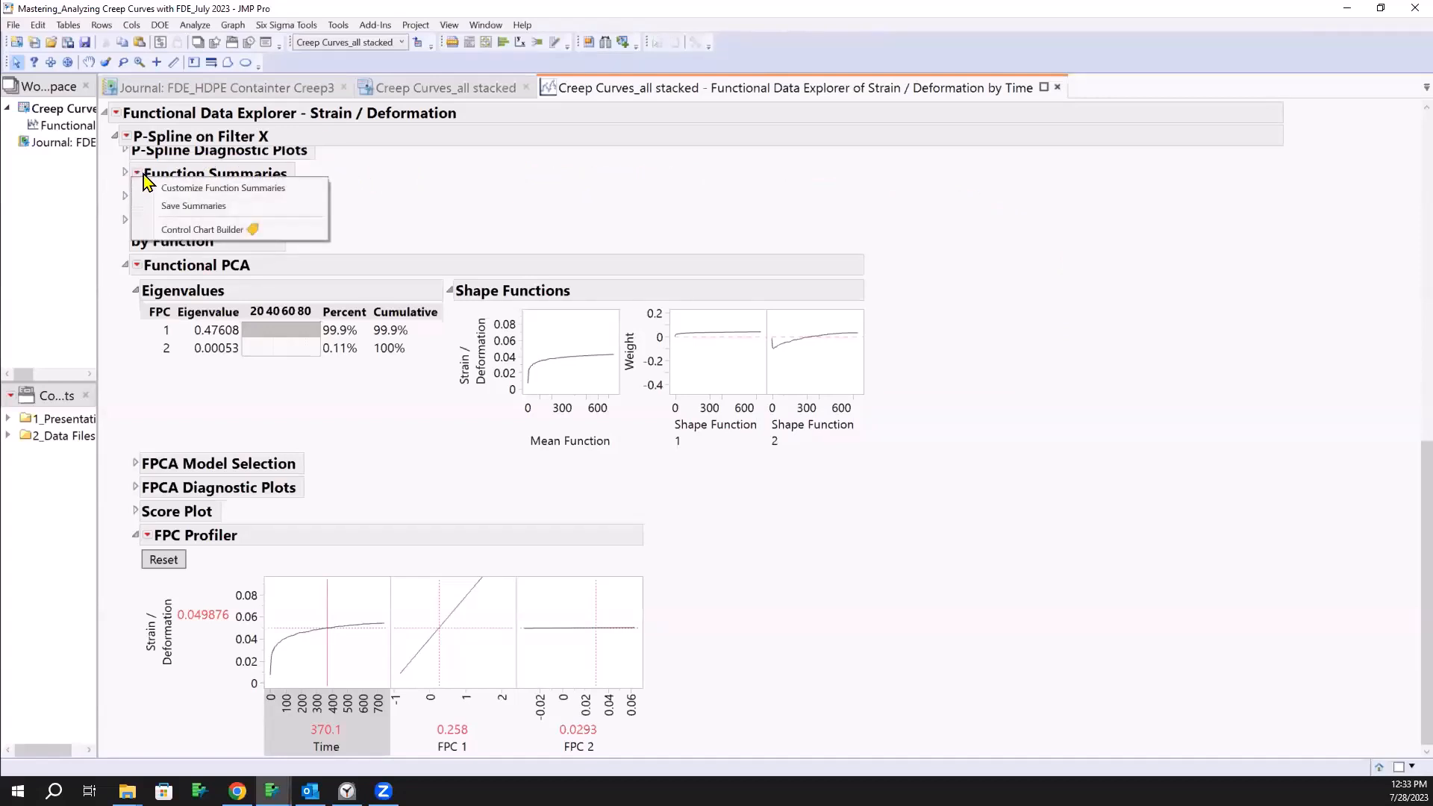
left_click(139, 173)
left_click(137, 172)
left_click(126, 174)
left_click(126, 173)
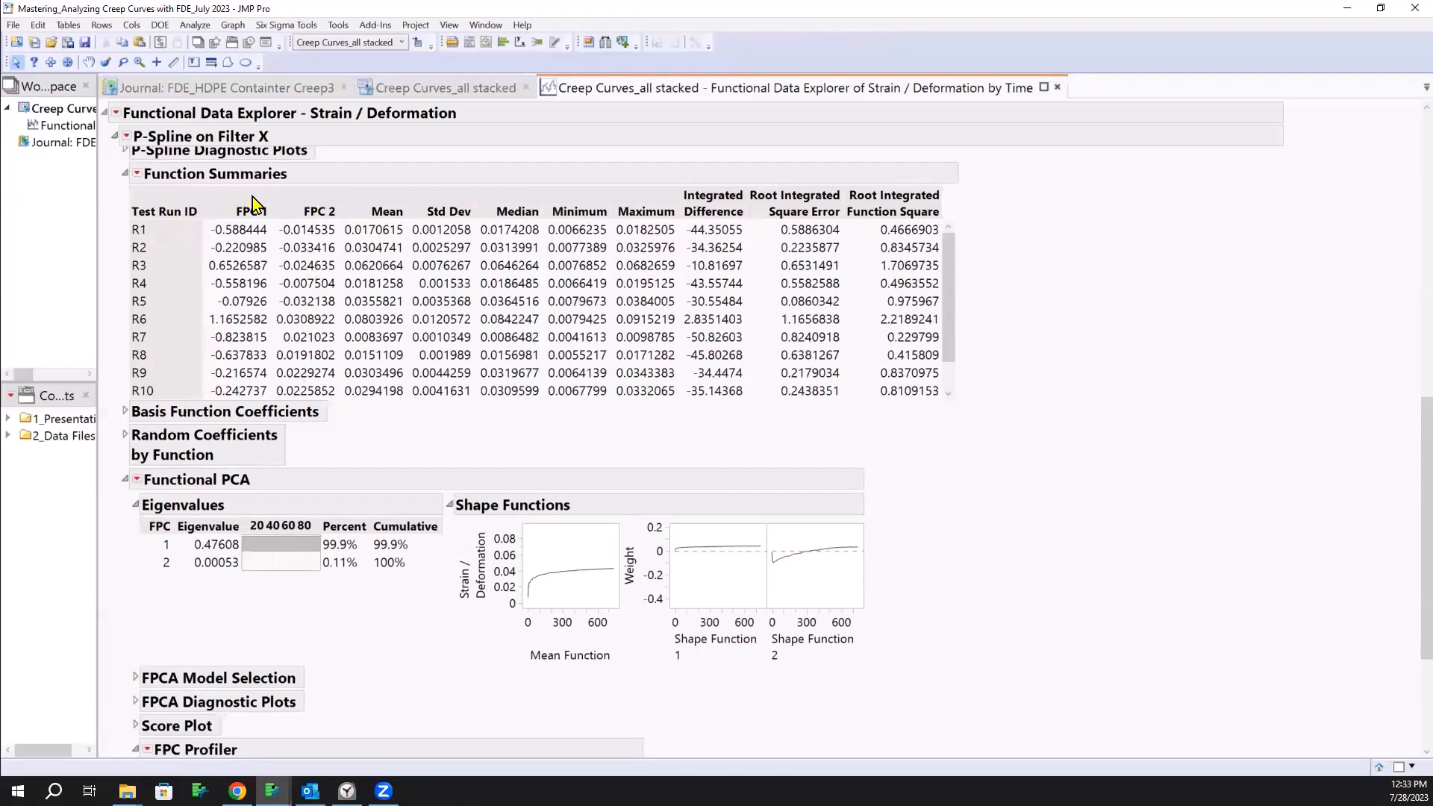
mouse_move(416, 154)
left_mouse_down()
mouse_move(229, 197)
mouse_move(328, 239)
left_mouse_up()
left_click(126, 175)
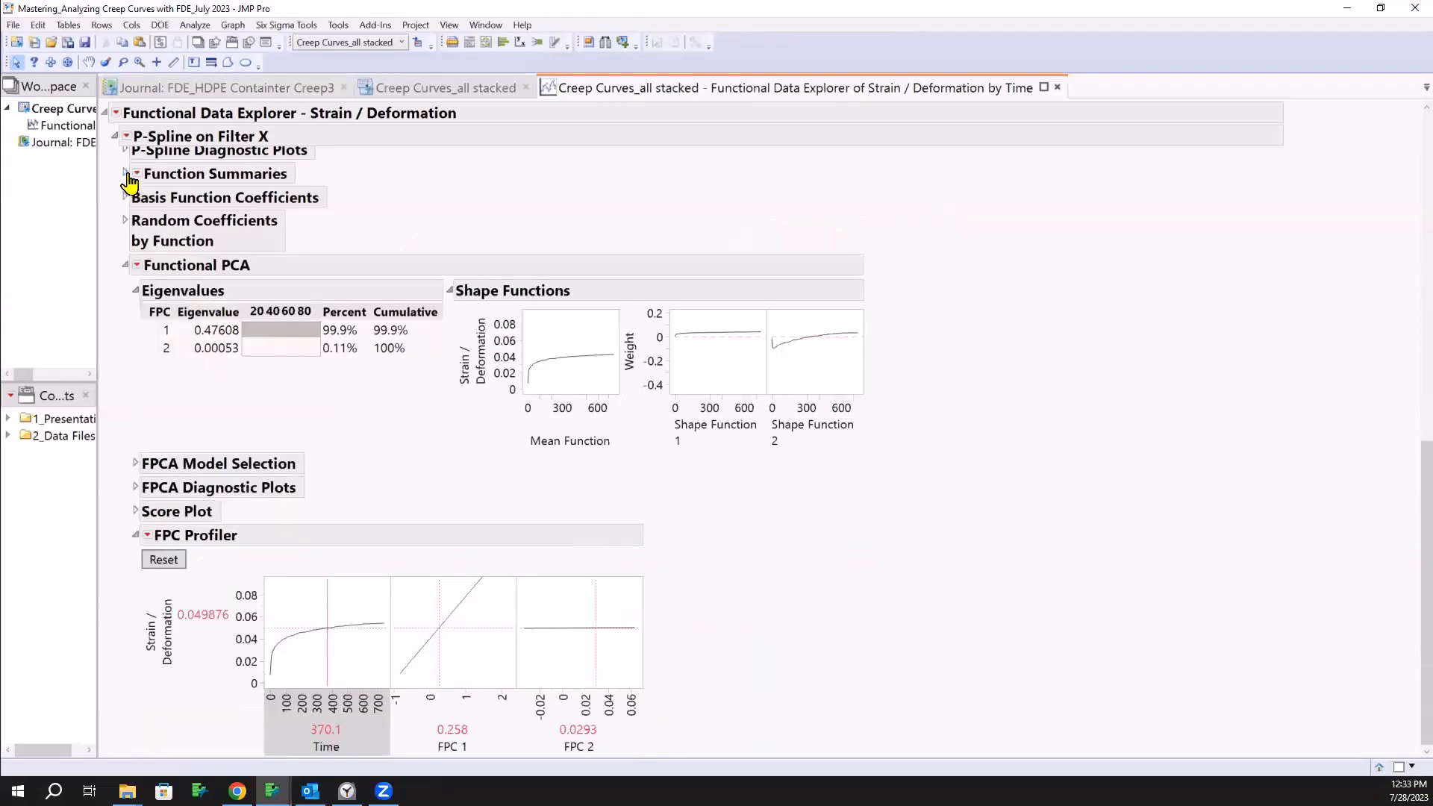
Step: Run a Functional DOE Analysis on the P-spline model
left_click(126, 135)
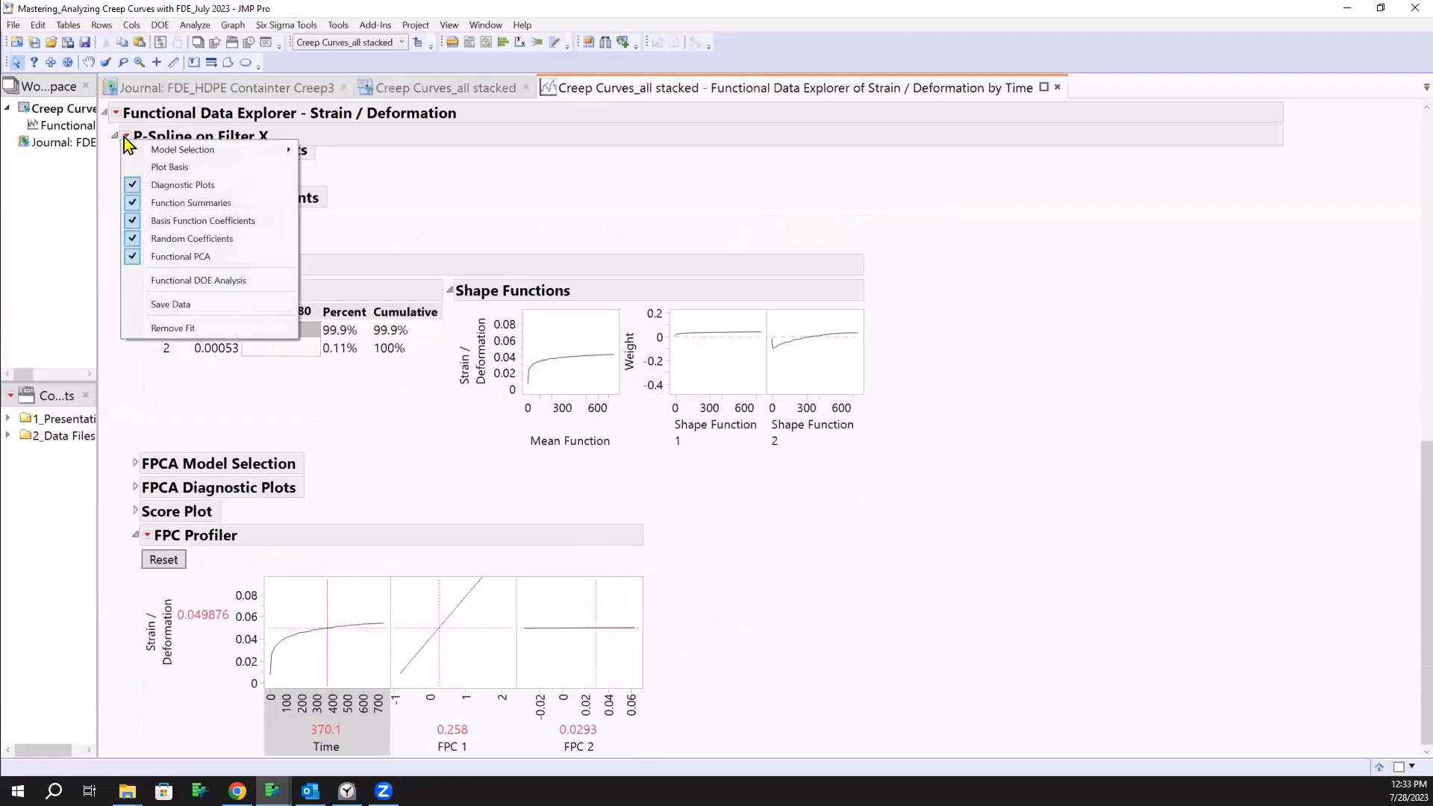
left_click(231, 284)
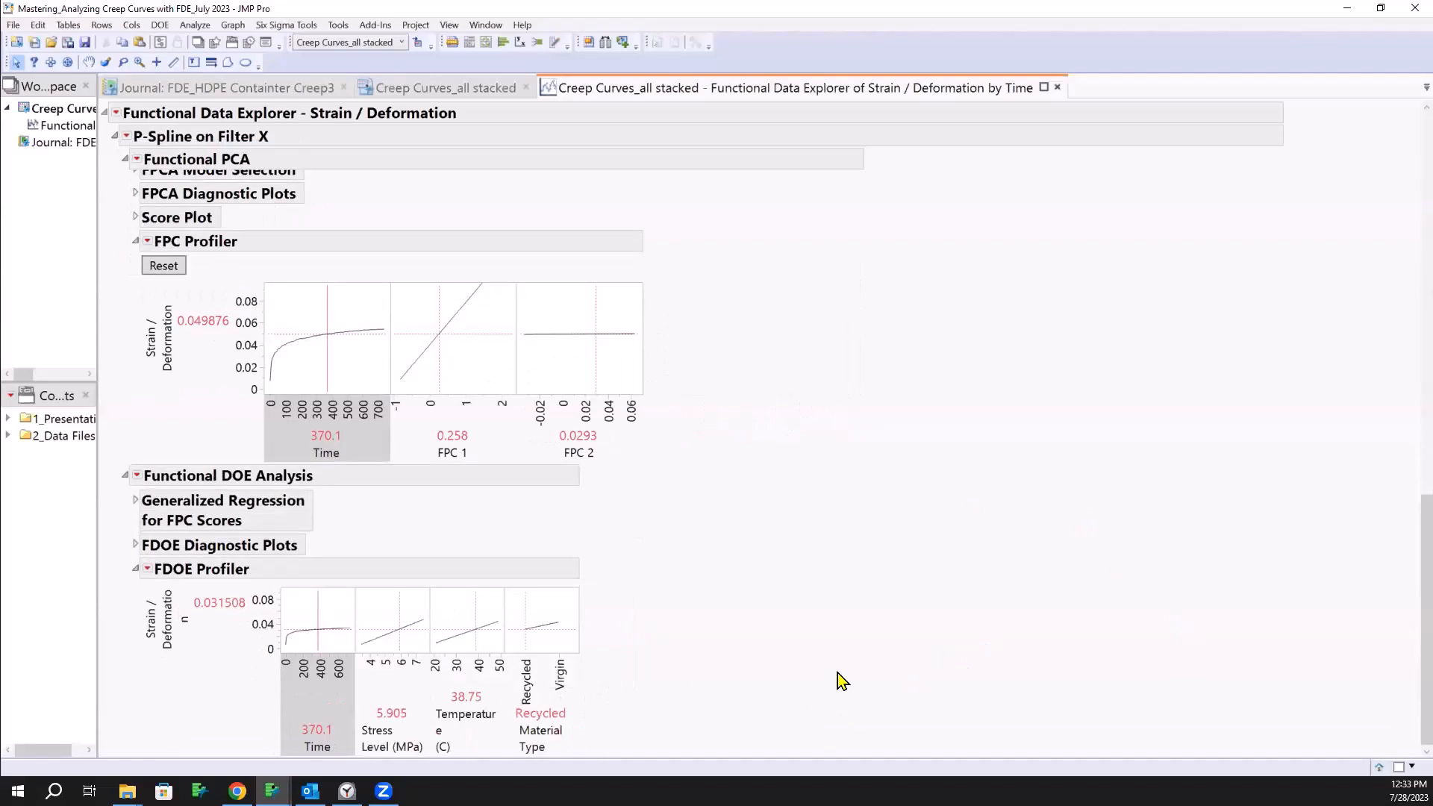
Step: Enlarge the FDOE Profiler plots and vary the factors, ending with Stress Level at 5.678 MPa and Temperature at 45.08 C
left_click_drag(577, 654, 662, 708)
scroll(1090, 625, "down", 2)
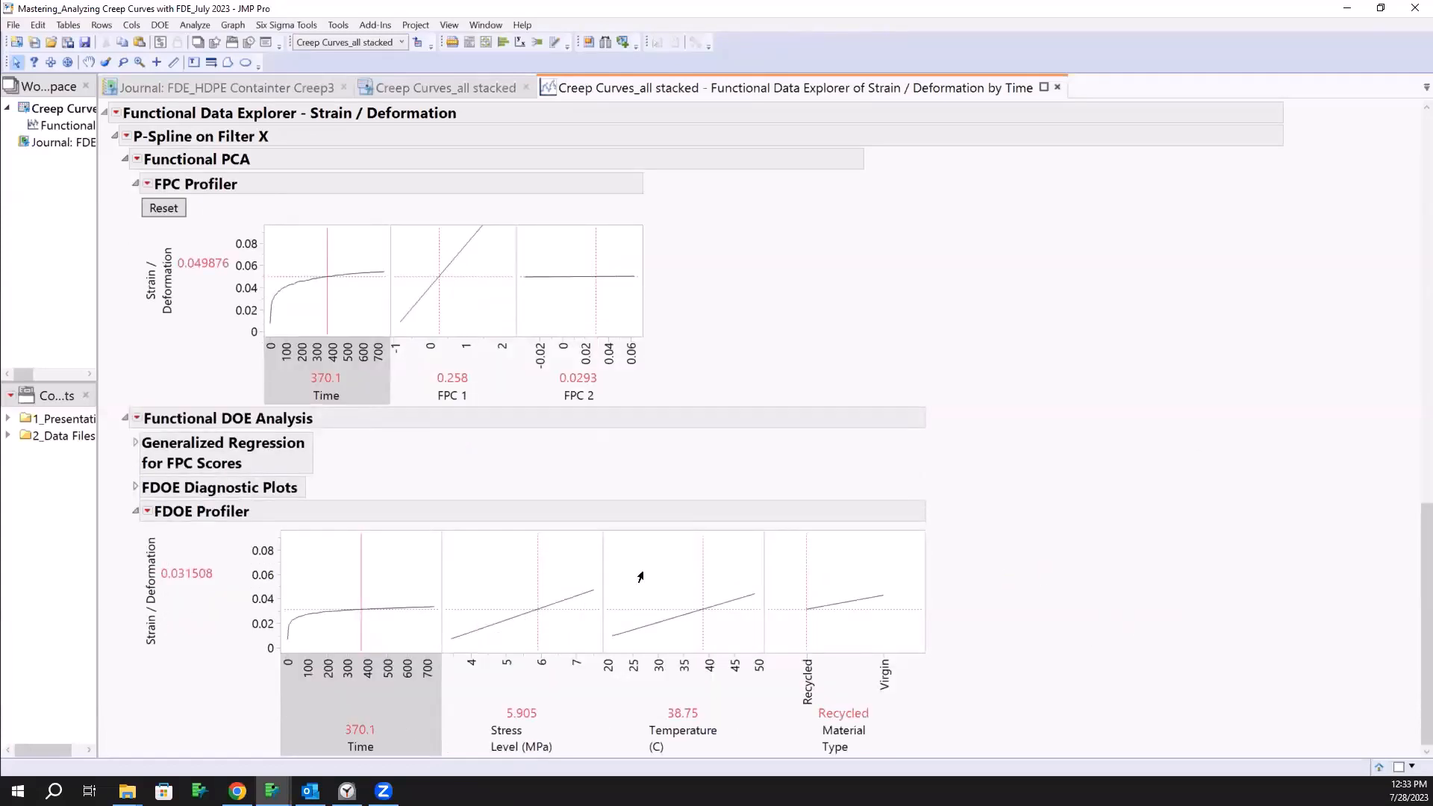
mouse_move(536, 583)
left_mouse_down()
mouse_move(490, 588)
mouse_move(523, 597)
left_mouse_up()
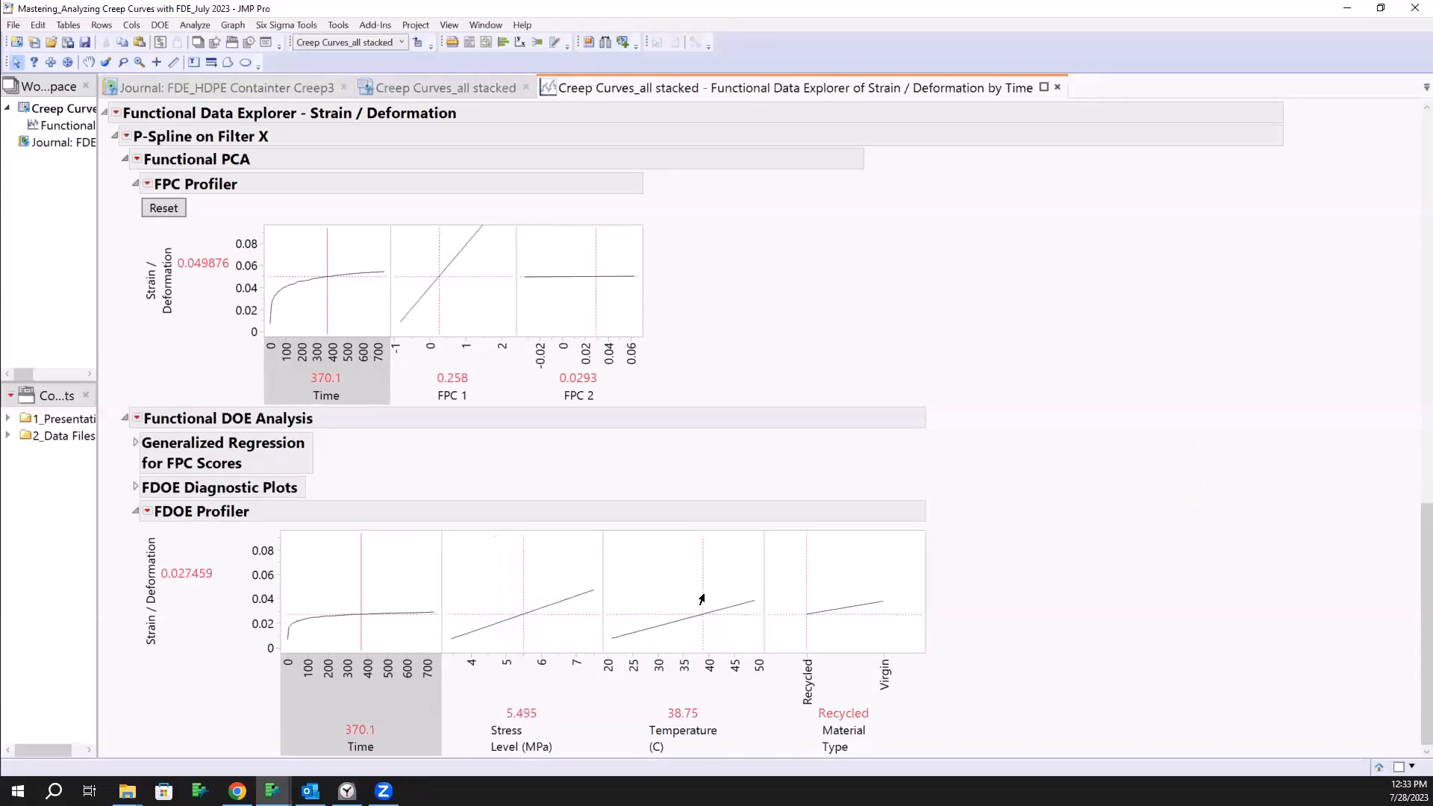
left_click_drag(703, 595, 735, 597)
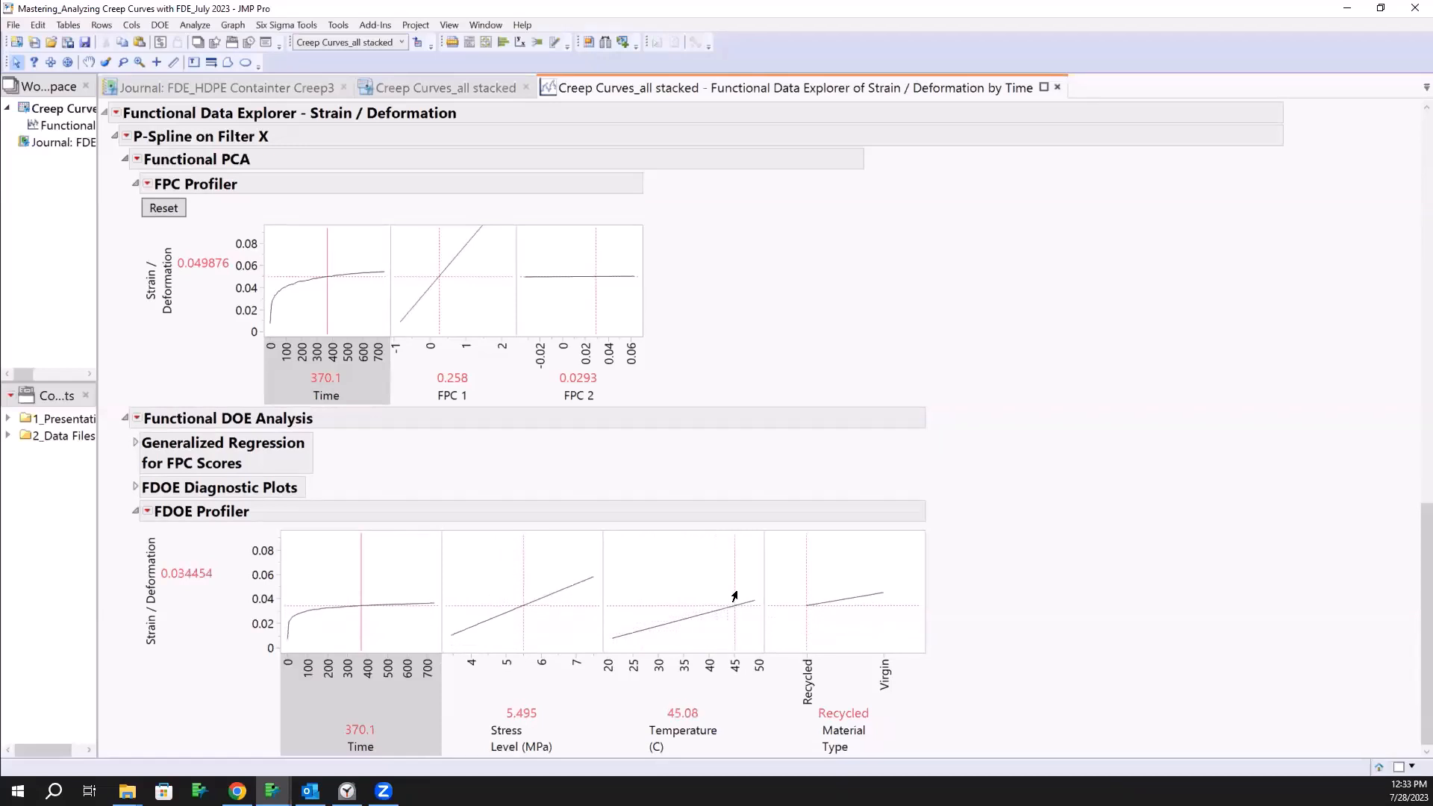
mouse_move(515, 579)
left_mouse_down()
mouse_move(495, 585)
mouse_move(566, 577)
mouse_move(434, 589)
mouse_move(563, 566)
mouse_move(477, 585)
mouse_move(525, 577)
left_mouse_up()
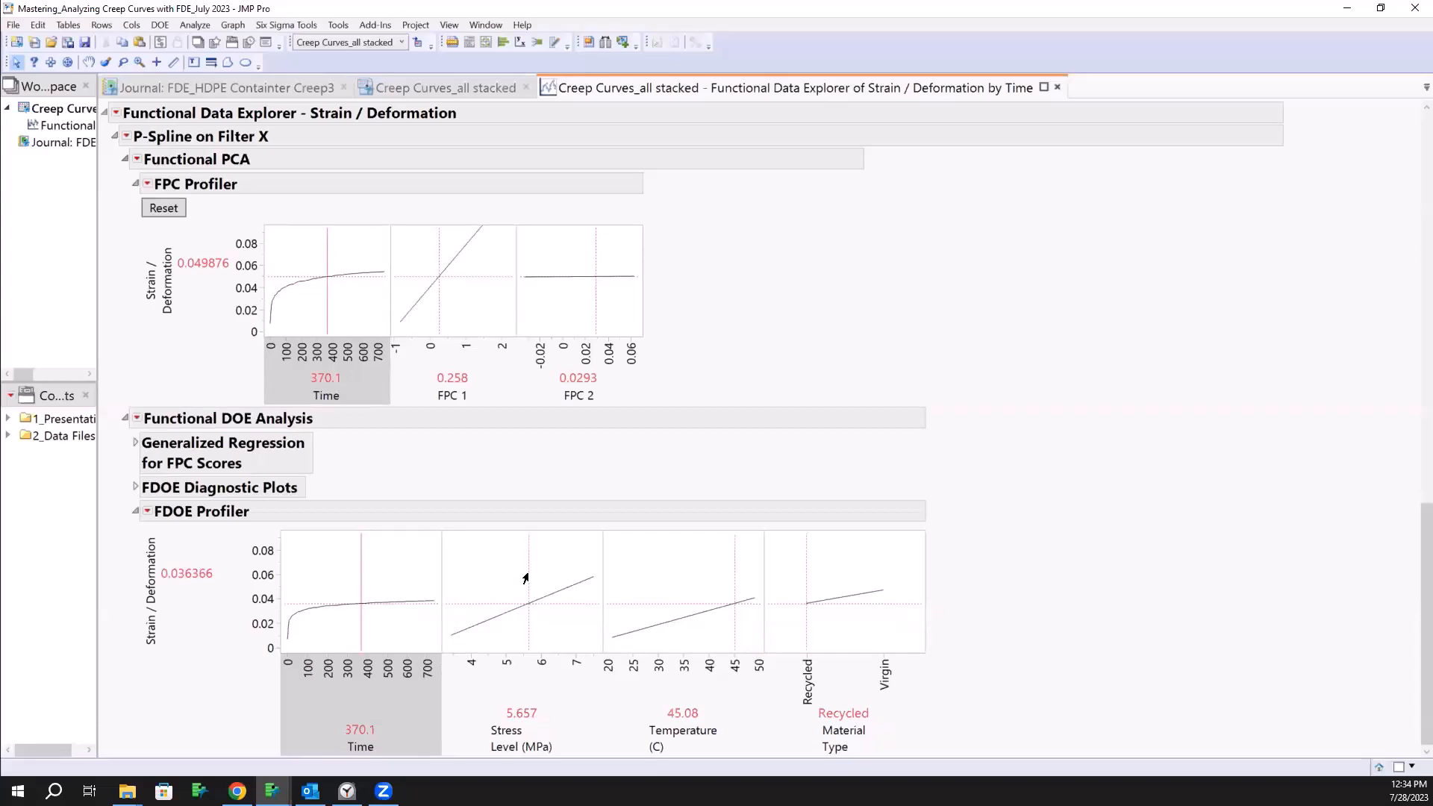
left_click_drag(525, 577, 527, 577)
Step: Compare Recycled and Virgin material in the FDOE Profiler, ending on Virgin with Temperature at 43.82 C and Stress Level at 6.022 MPa
left_click(865, 569)
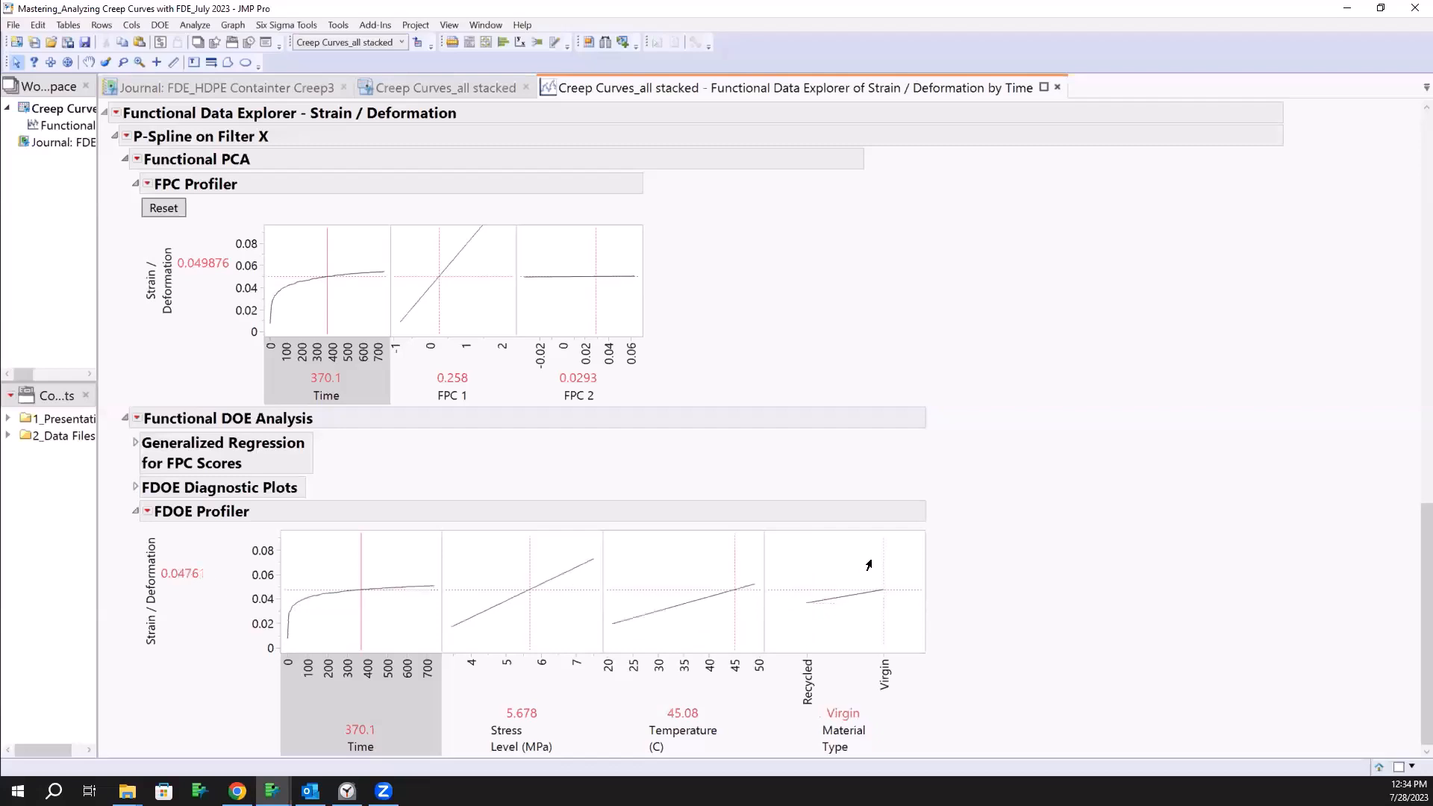
left_click(815, 577)
left_click(883, 566)
left_click(821, 560)
left_click(881, 556)
mouse_move(732, 581)
left_mouse_down()
mouse_move(664, 586)
mouse_move(727, 572)
left_mouse_up()
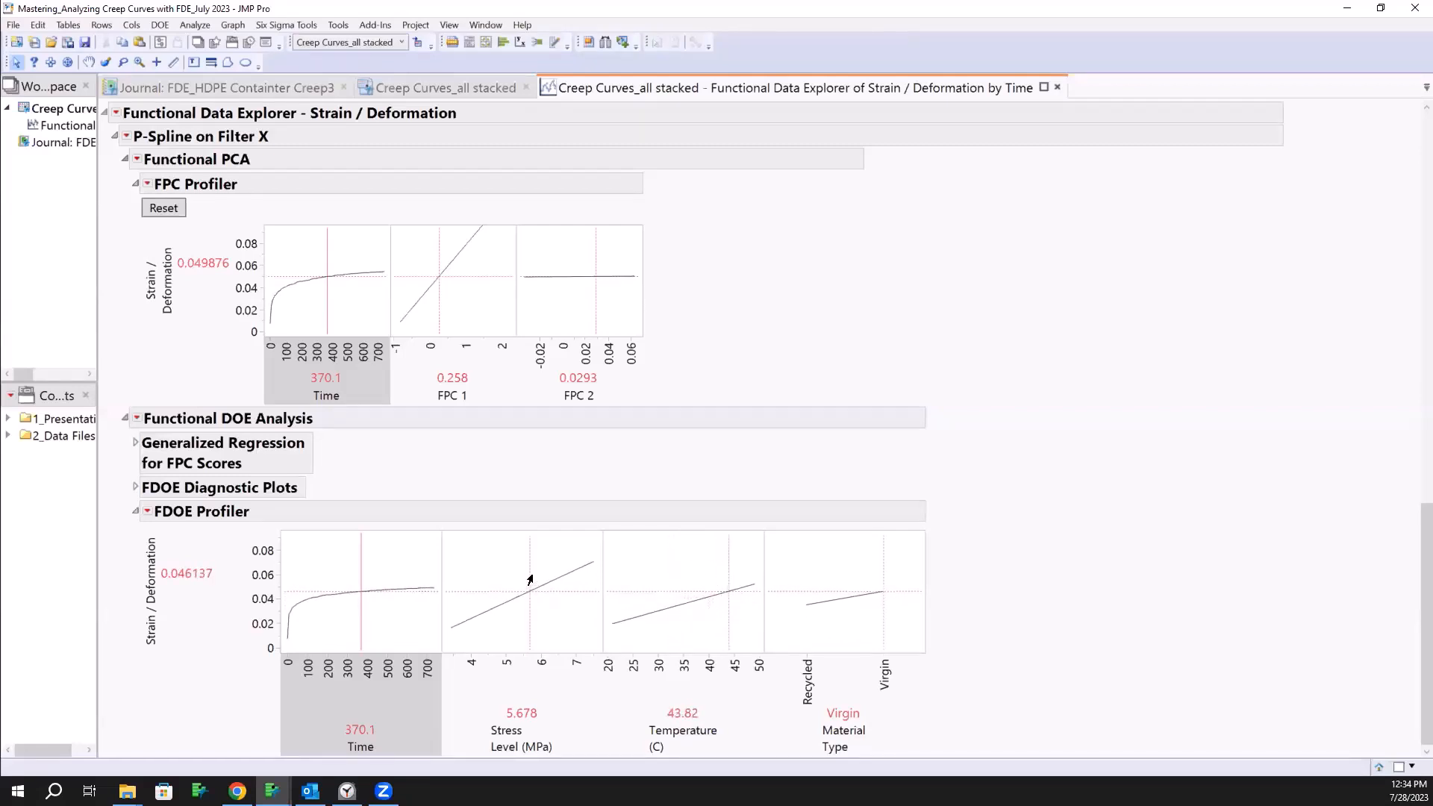
left_click_drag(531, 582, 539, 576)
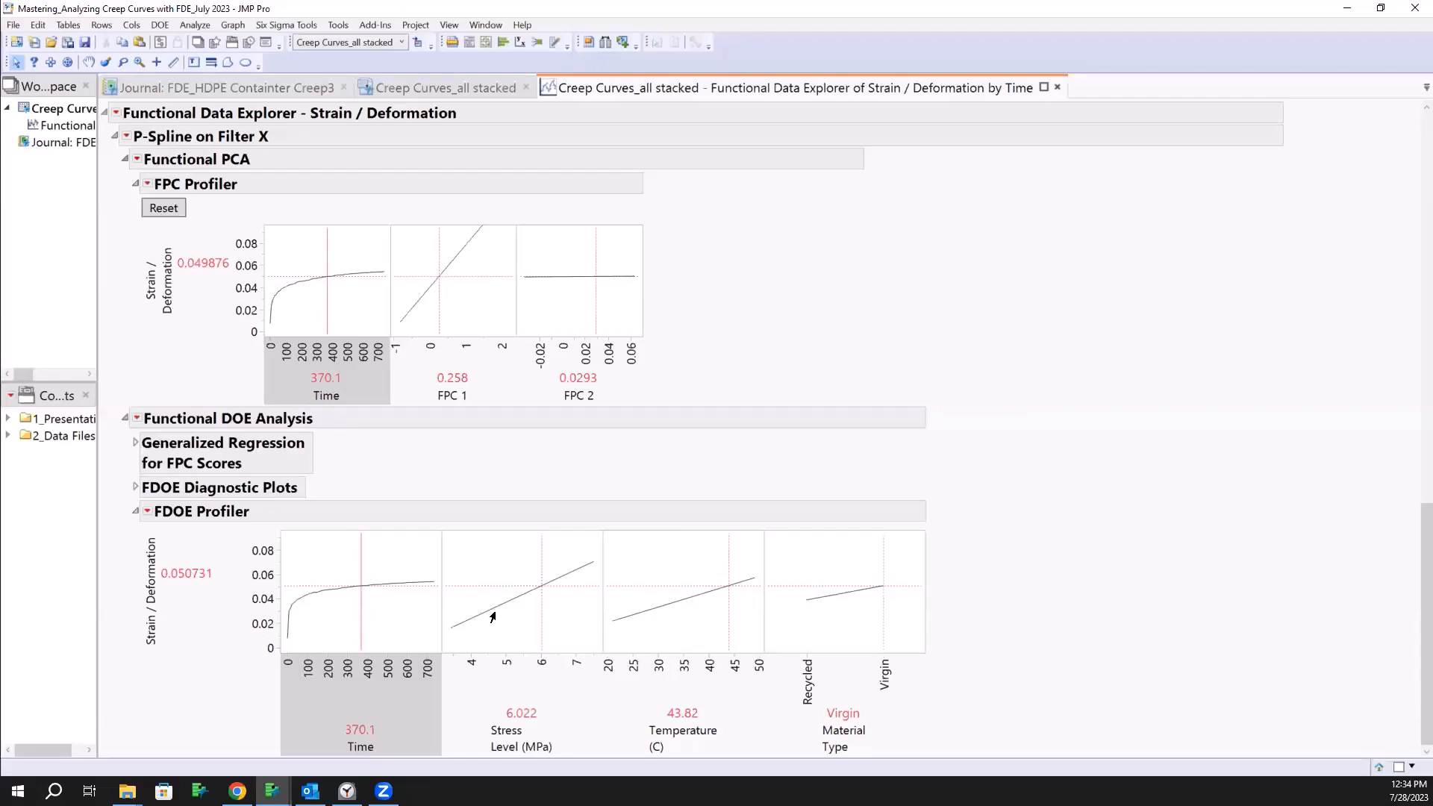
Step: Add a green reference range from 0 to 0.04 to the FDOE Profiler's strain axis
right_click(259, 587)
left_click(292, 602)
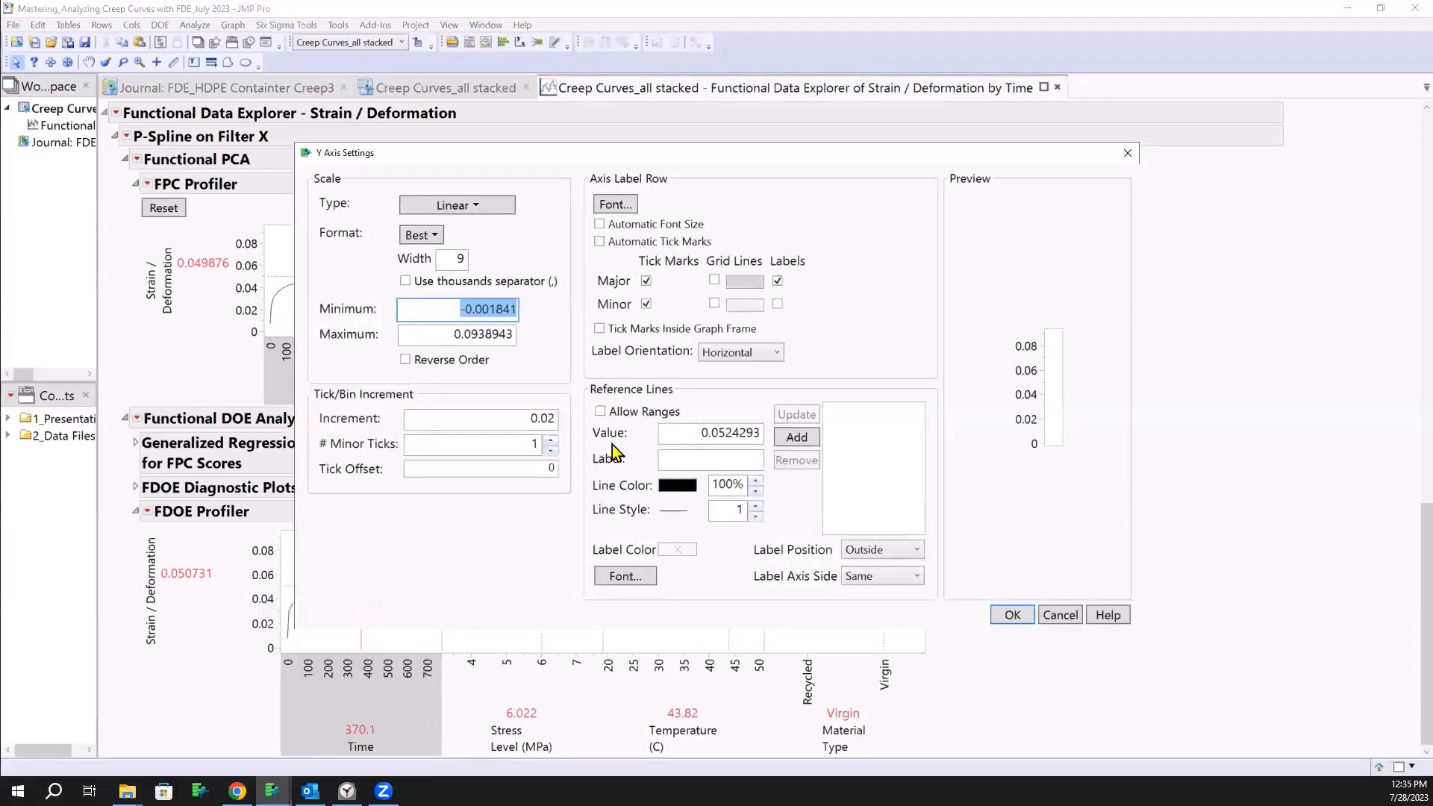
left_click(604, 422)
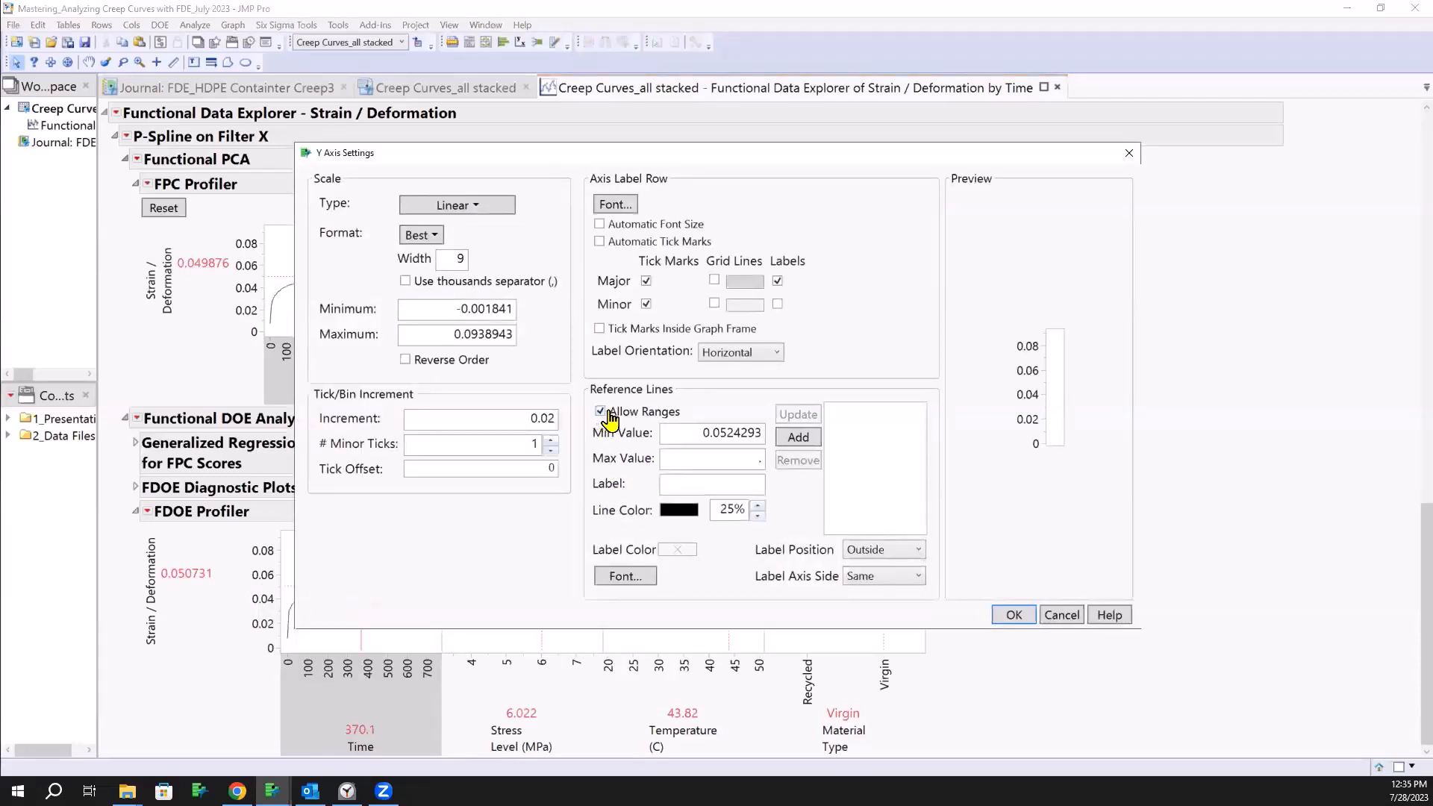
double_click(702, 434)
type("0")
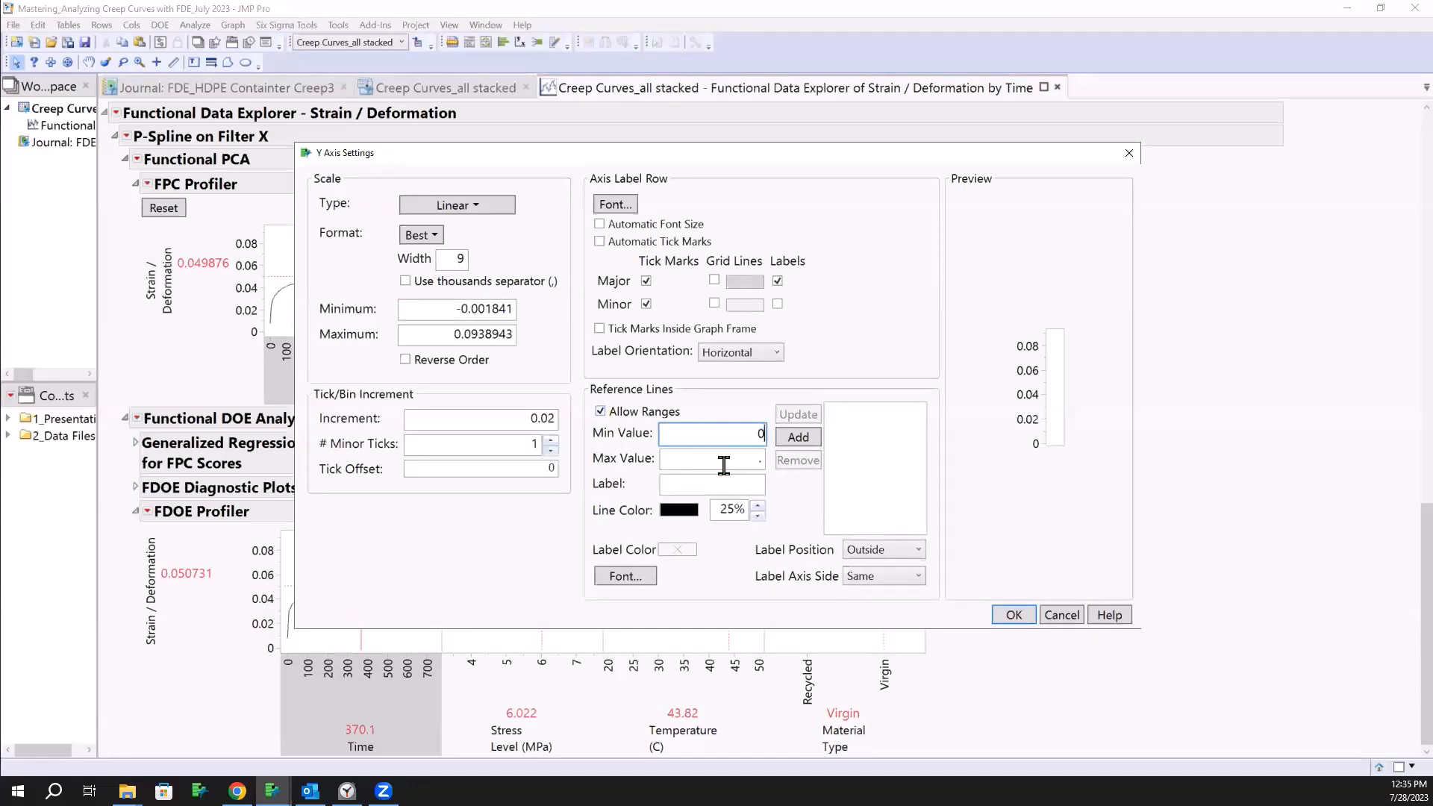
left_click(723, 461)
type("0.04")
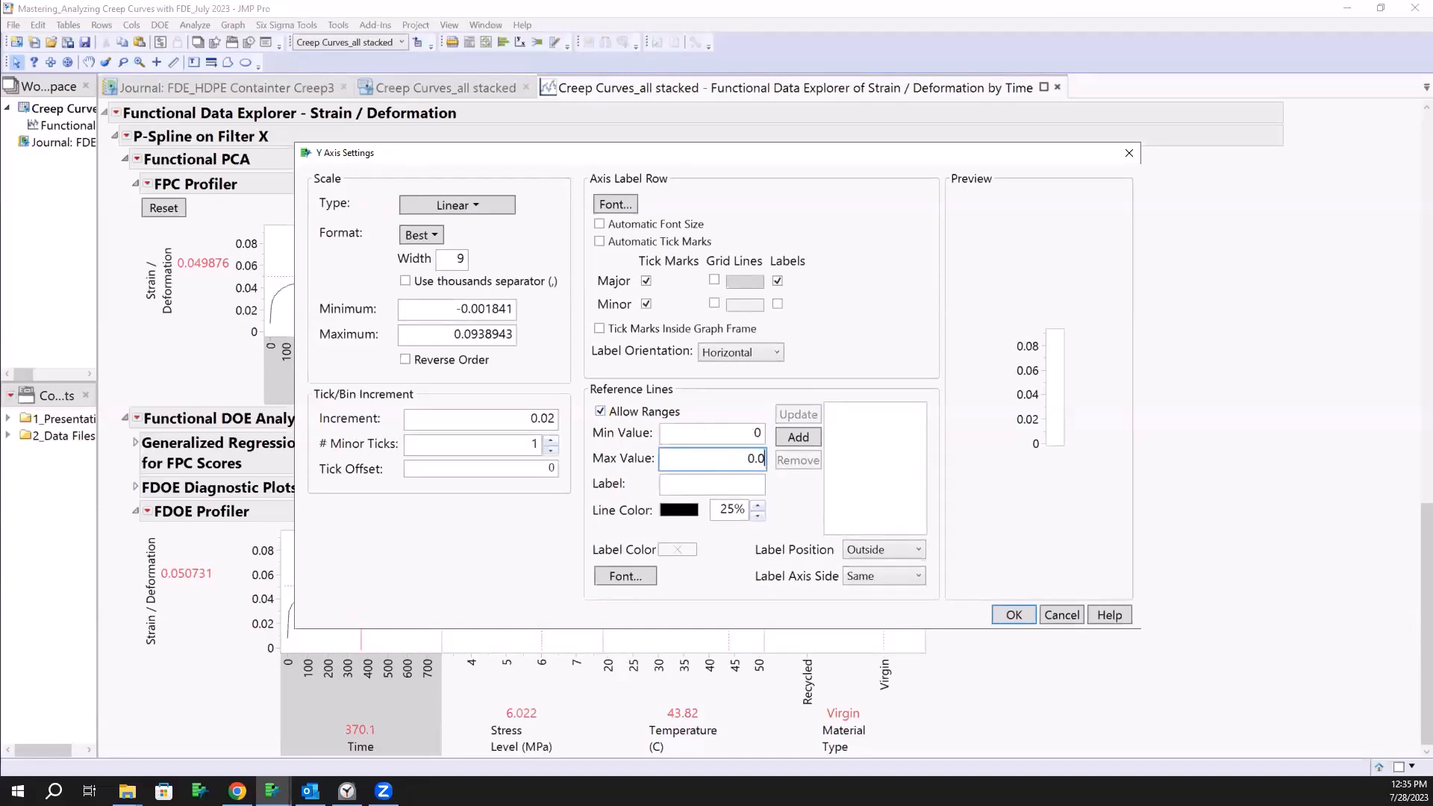
left_click(680, 517)
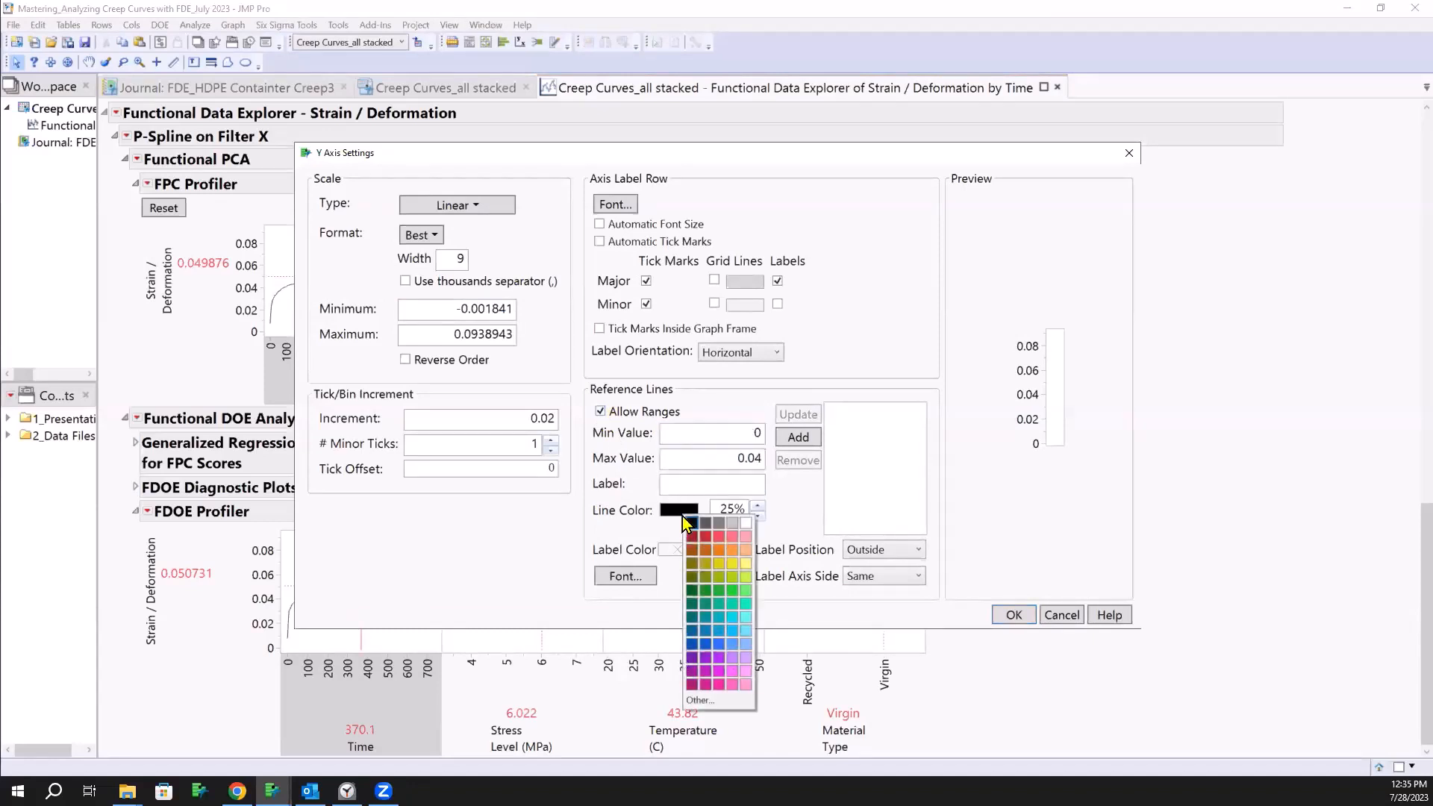
left_click(735, 589)
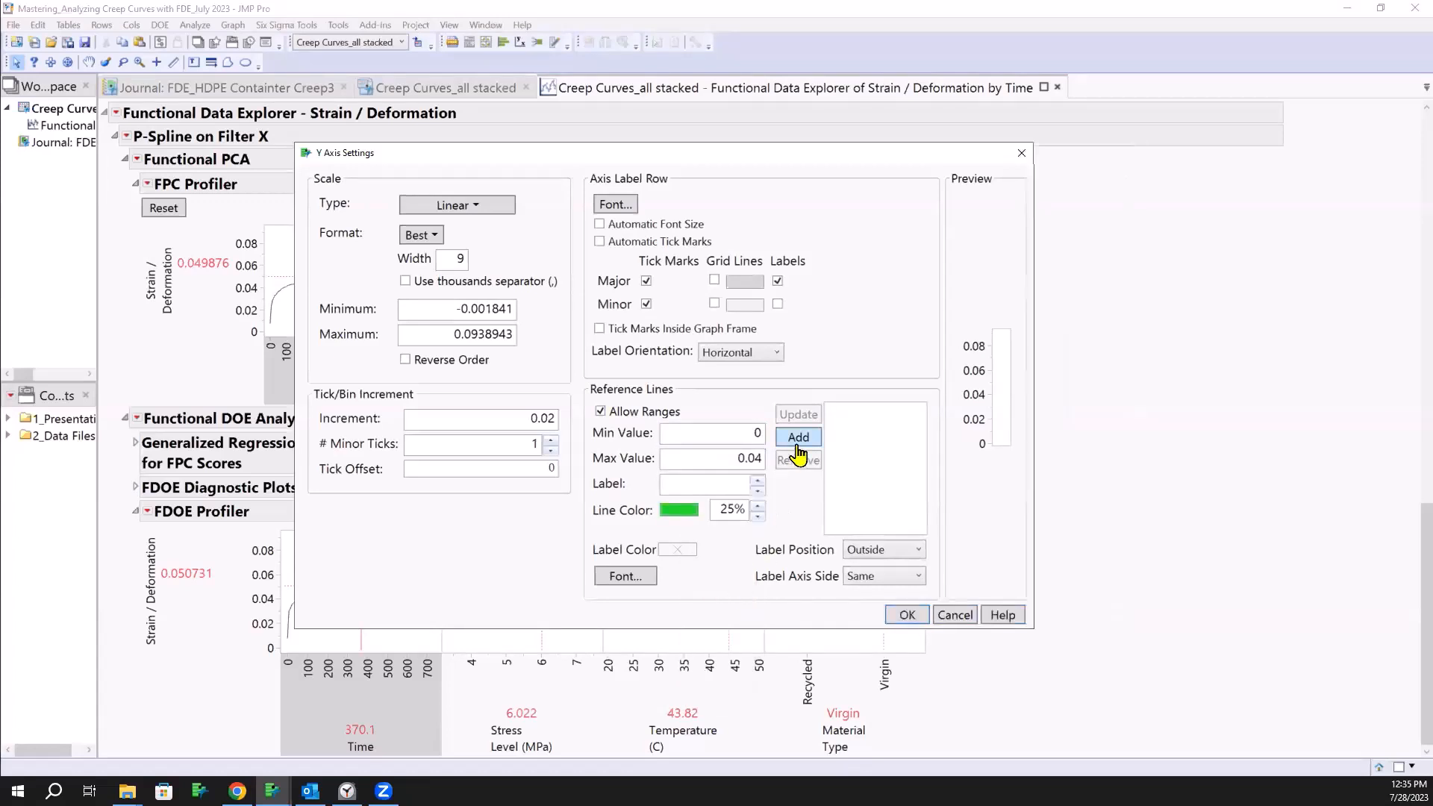
left_click(796, 439)
Step: Add a red reference line at 0.04 to the strain axis and apply the axis settings
double_click(754, 436)
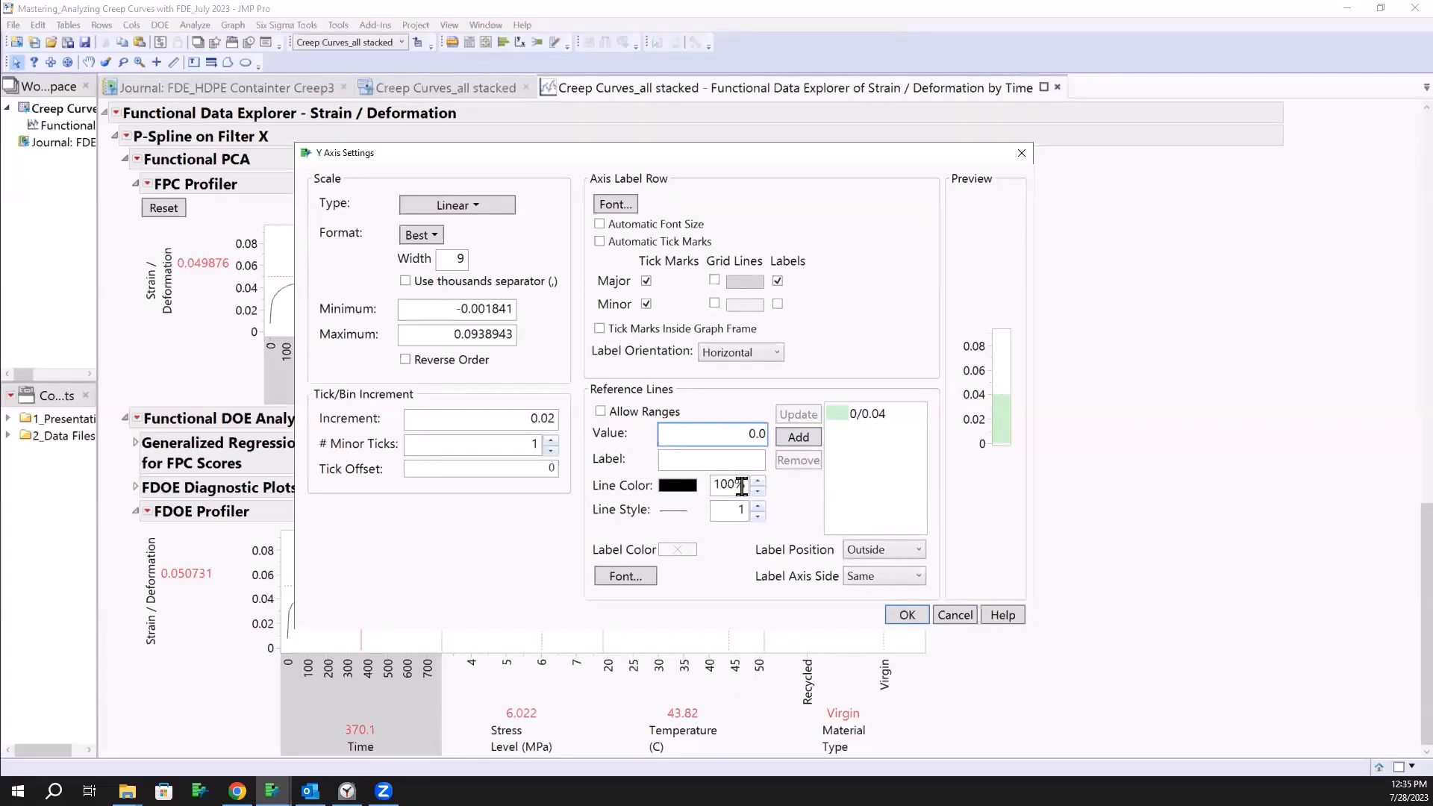
left_click(683, 486)
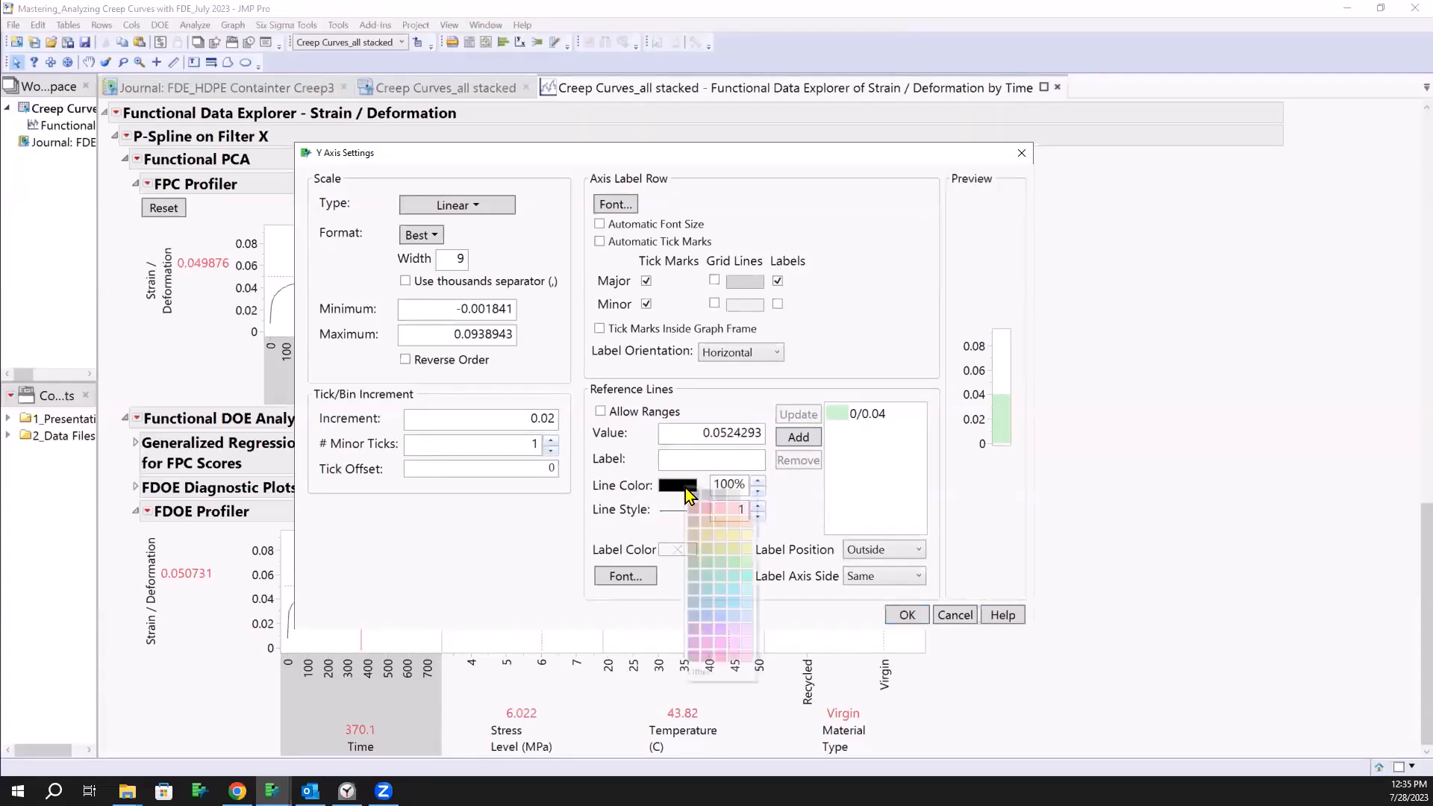
left_click(721, 512)
left_click(785, 442)
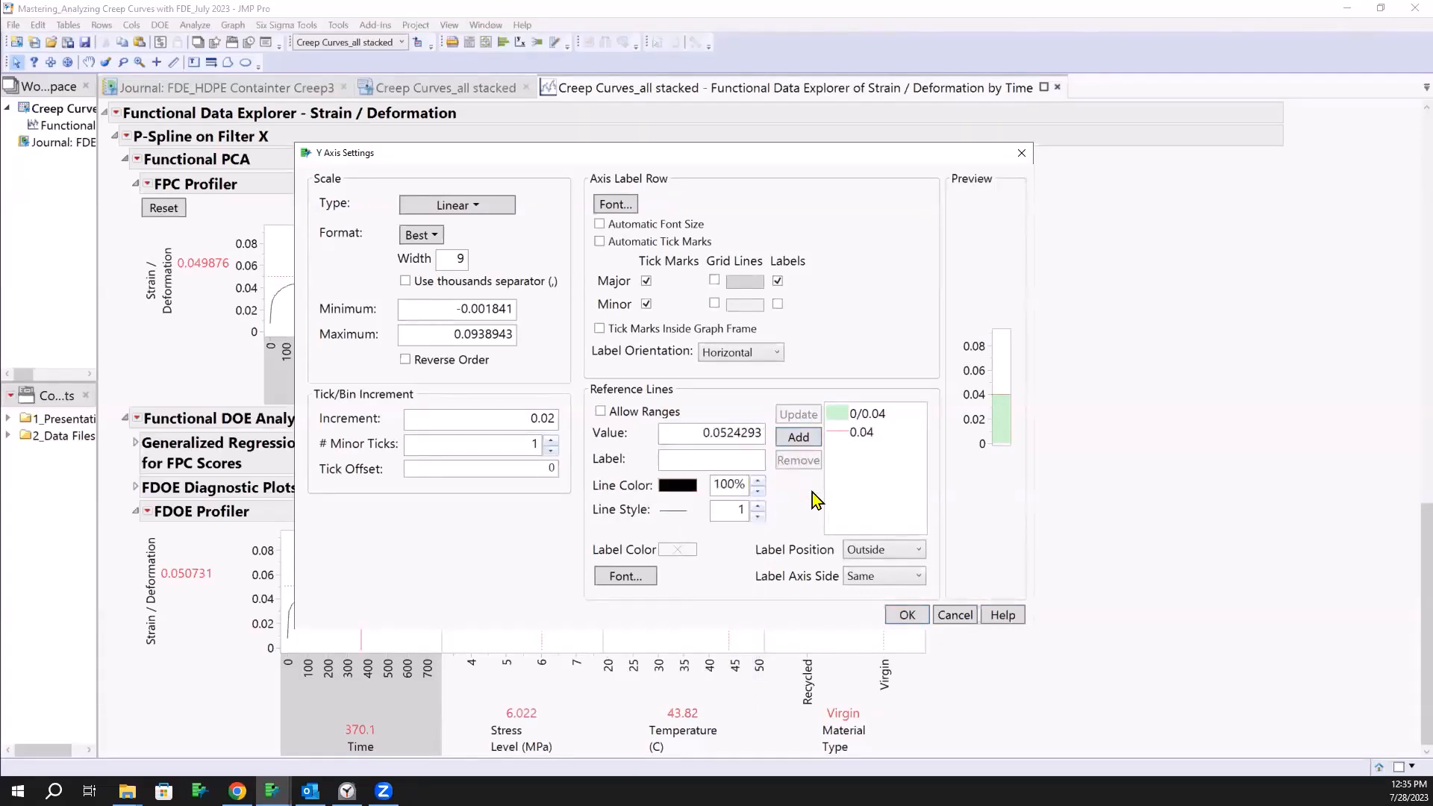
left_click(904, 614)
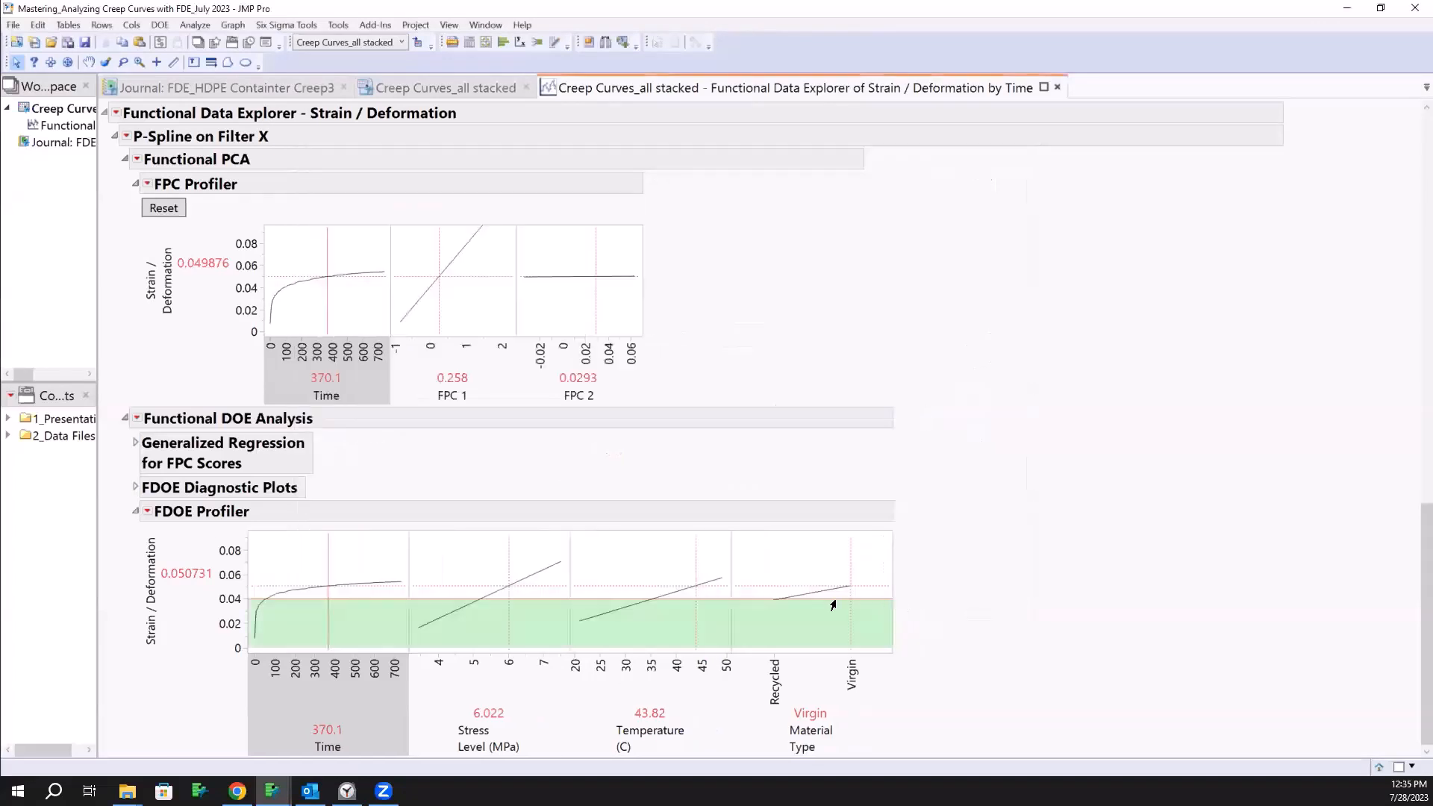
Step: Set the FDOE Profiler to Stress Level 7.014 MPa, Time 162 and Temperature 29.54 C
left_click_drag(504, 572, 543, 573)
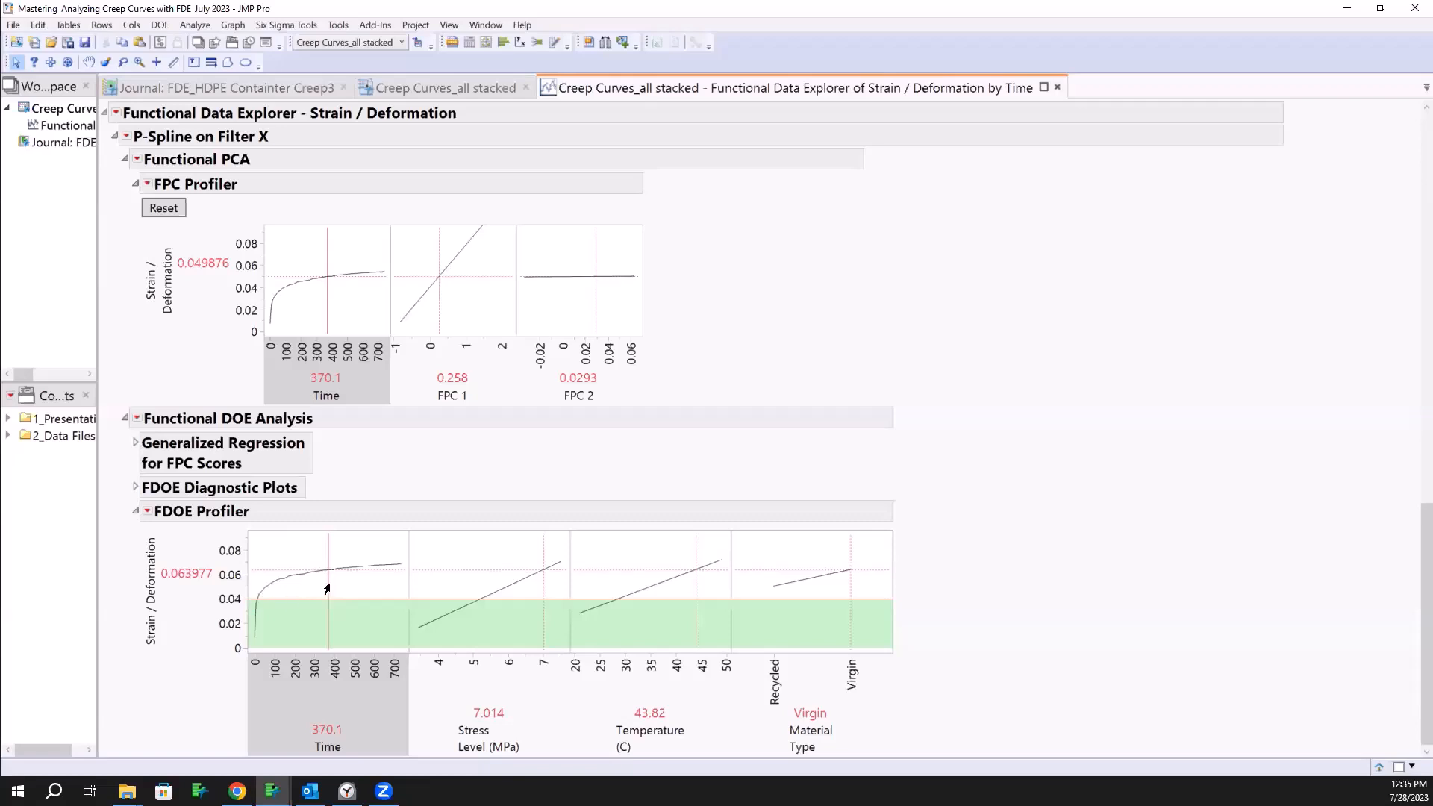
left_click_drag(326, 582, 282, 589)
left_click_drag(684, 570, 618, 582)
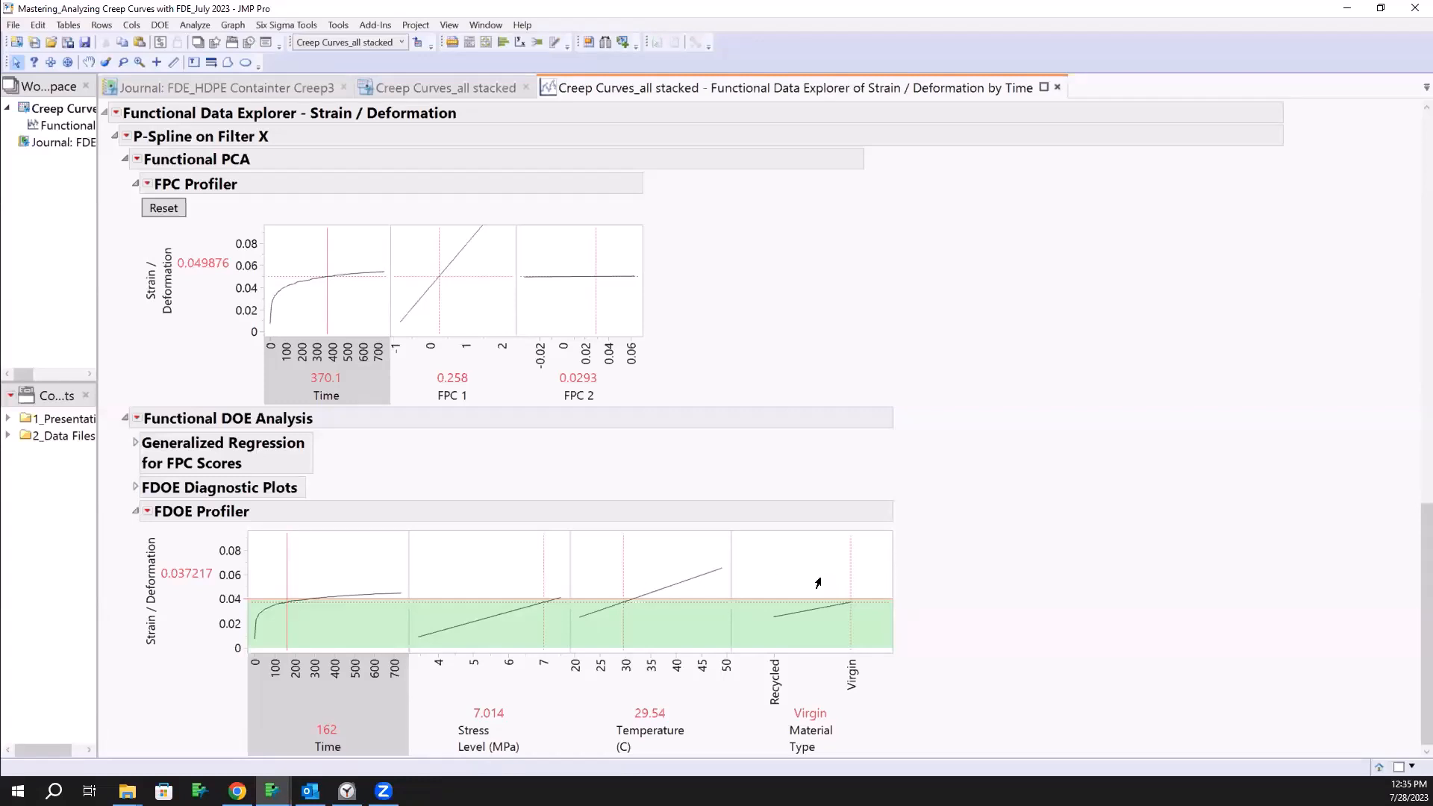
Step: Try Recycled material with Temperature at 32.9 C in the FDOE Profiler, then set the material to Virgin and Time to 144
left_click(782, 587)
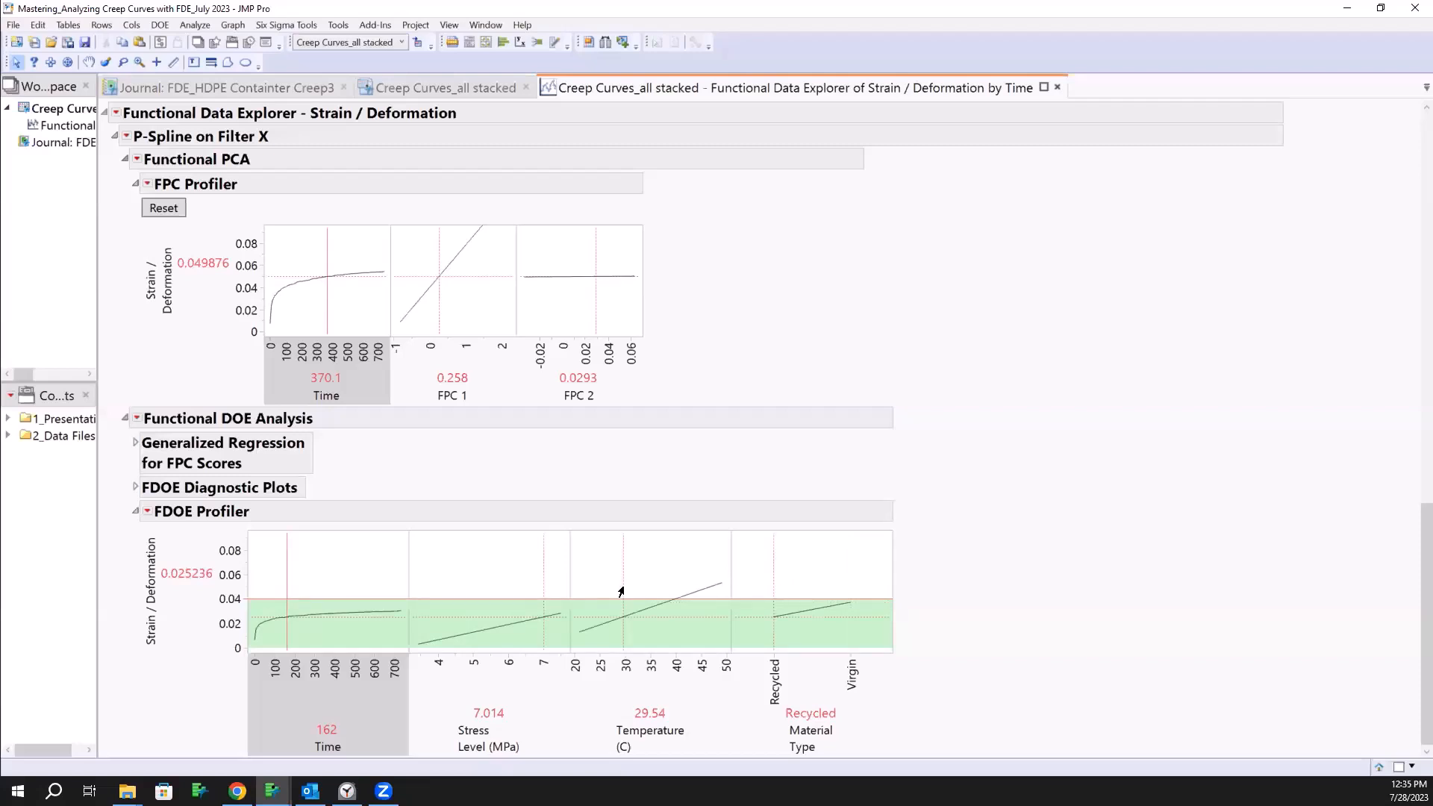
mouse_move(621, 591)
left_mouse_down()
mouse_move(649, 585)
mouse_move(638, 588)
left_mouse_up()
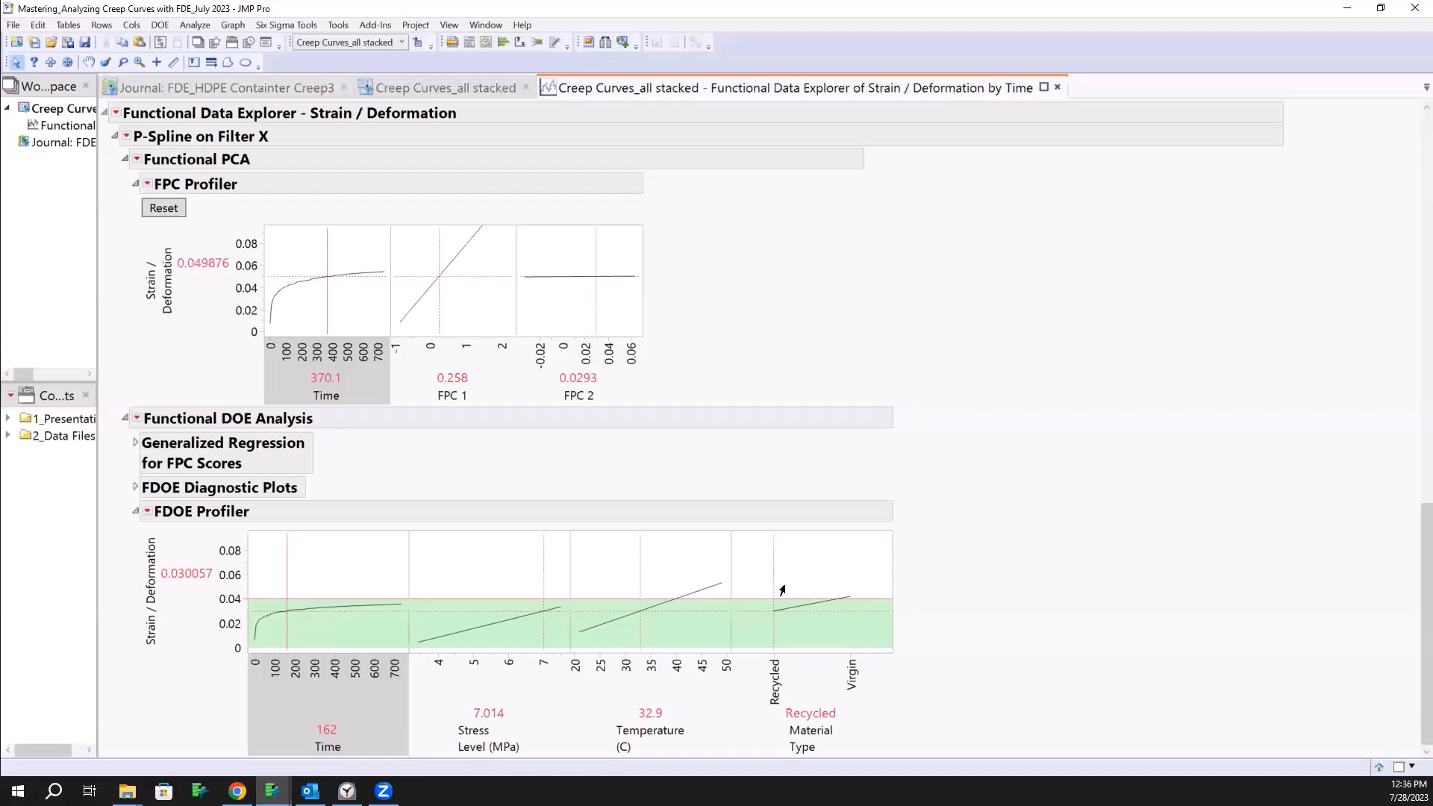
left_click_drag(772, 586, 846, 575)
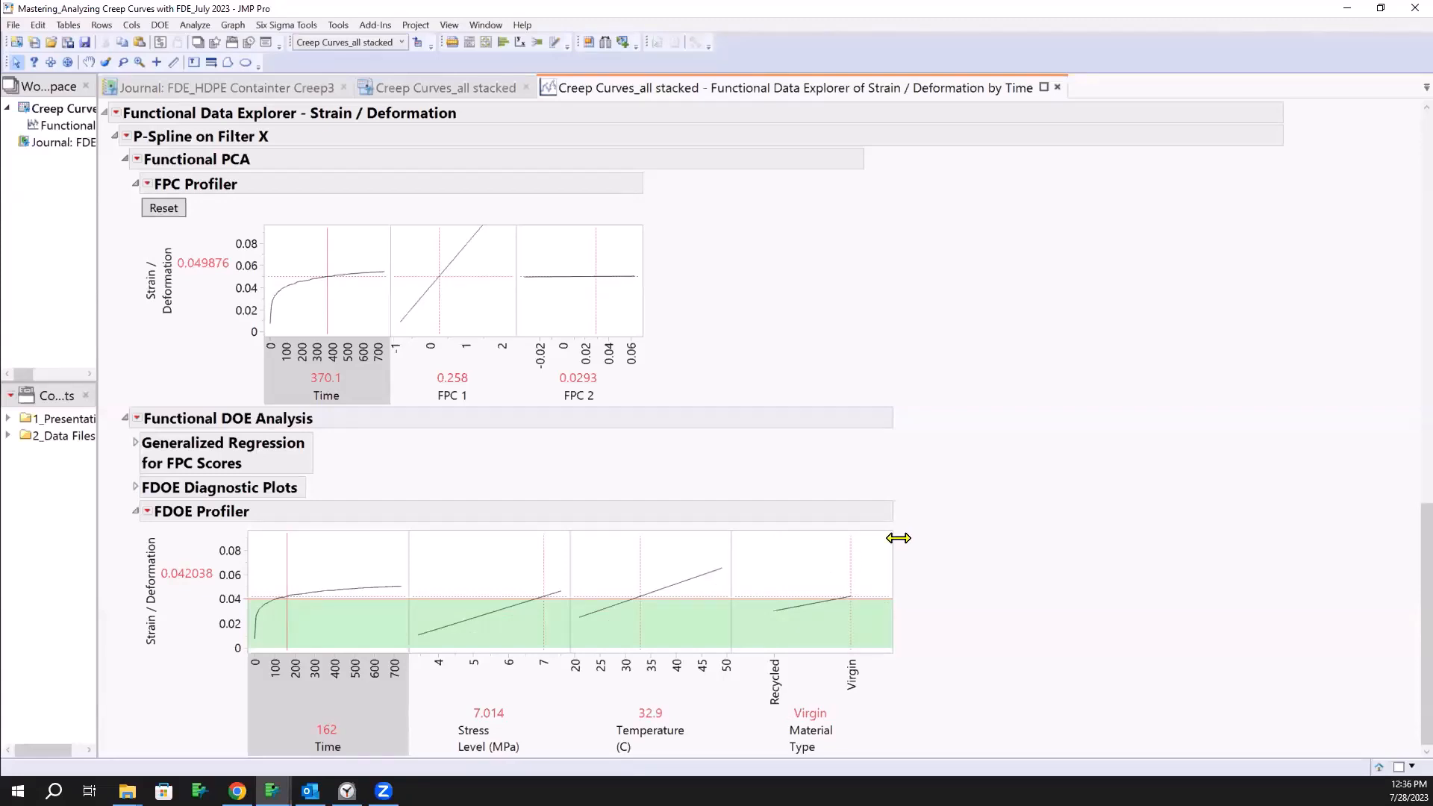
left_click_drag(286, 579, 279, 580)
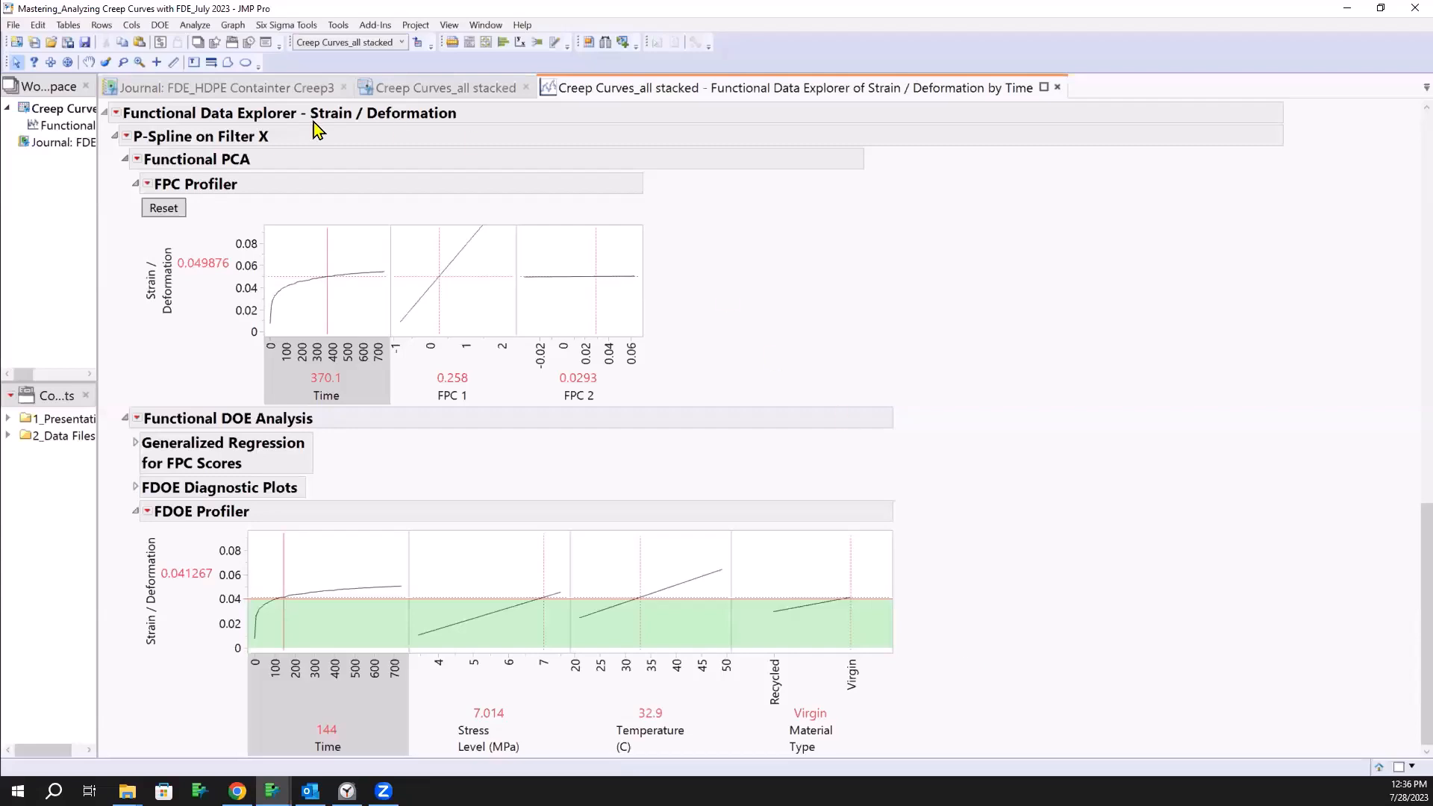
Step: Go back to slide 2 of the creep curves journal to review the typical plastic test curves
left_click(220, 88)
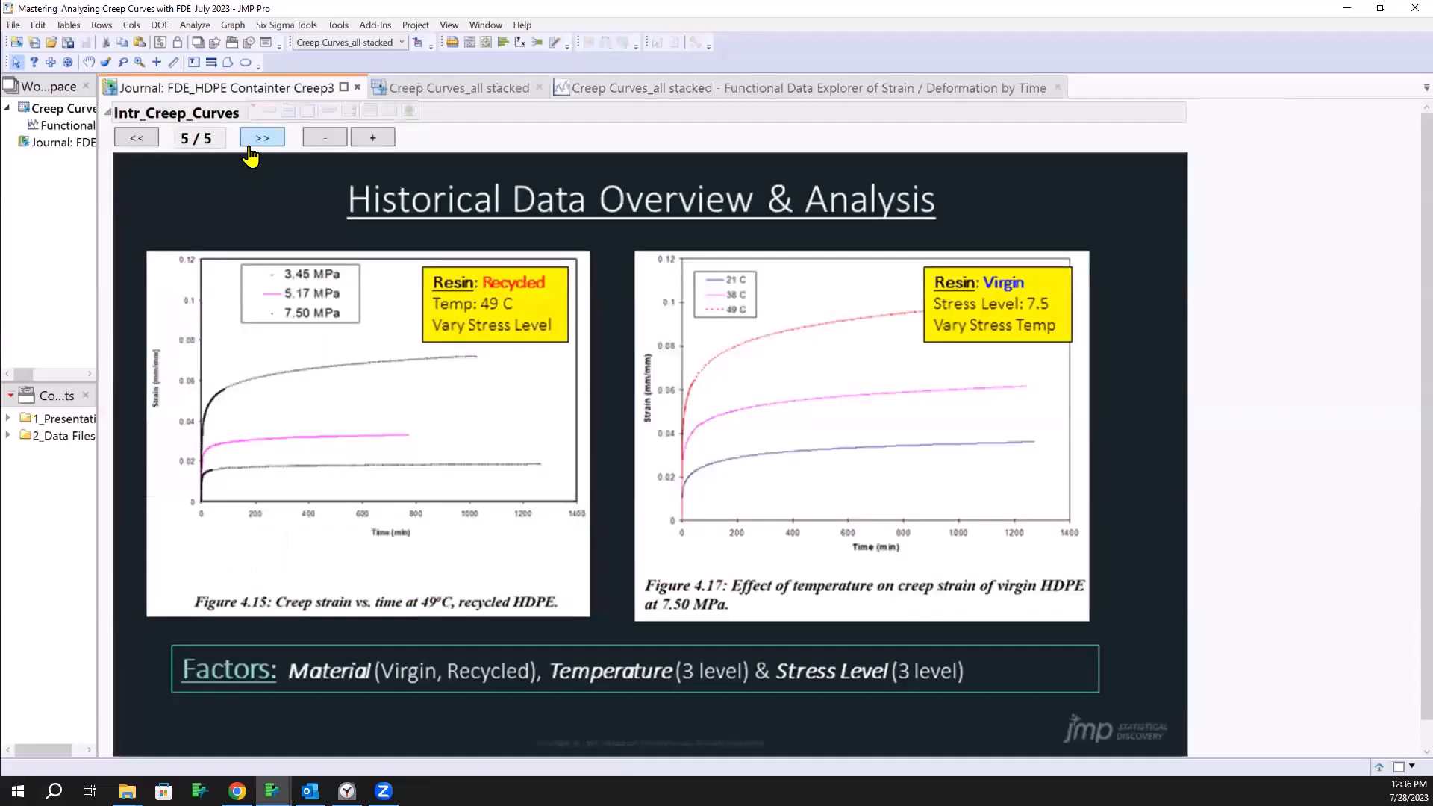
left_click(140, 142)
left_click(140, 142)
left_click(140, 141)
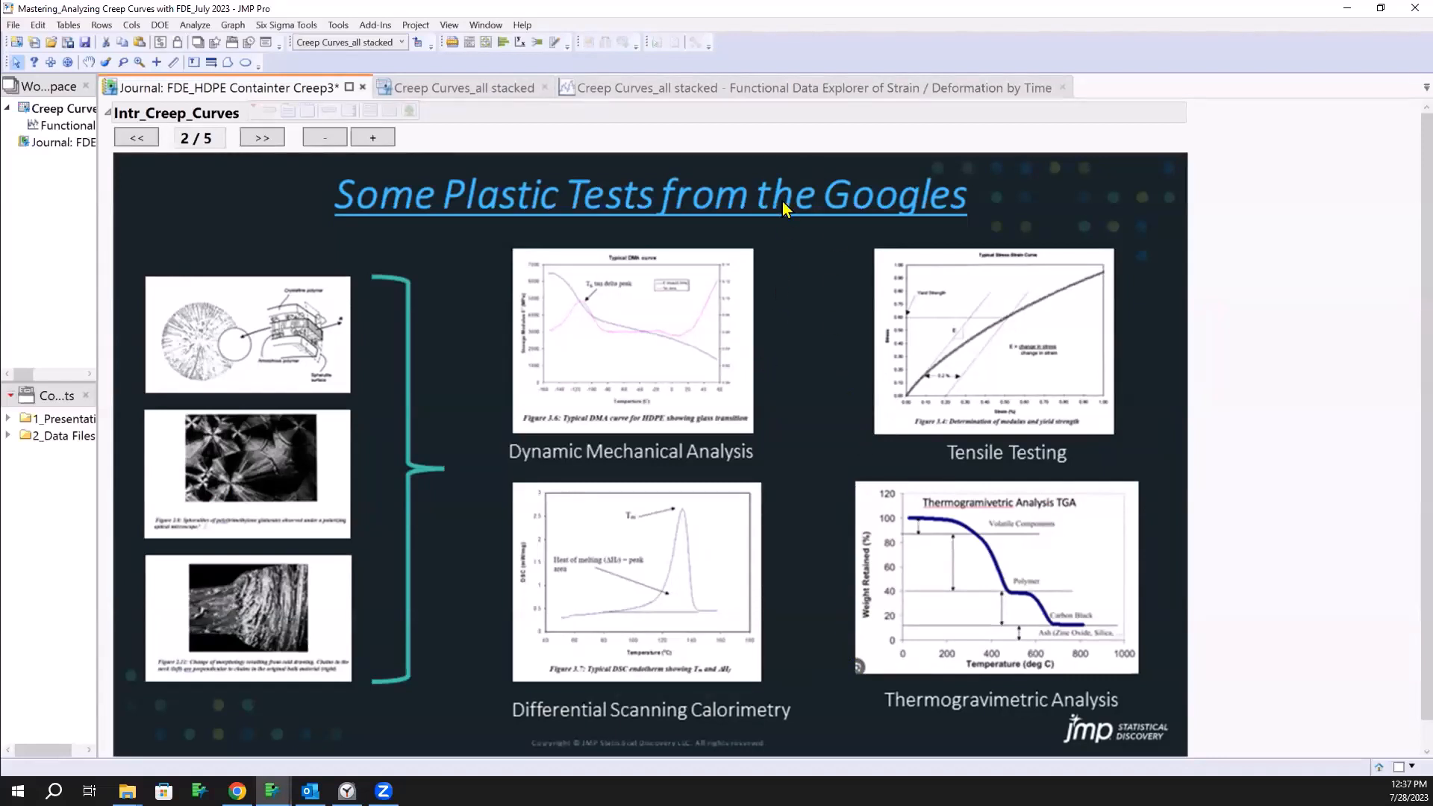
Step: Start a new Custom Design and add a functional response to it
left_click(696, 86)
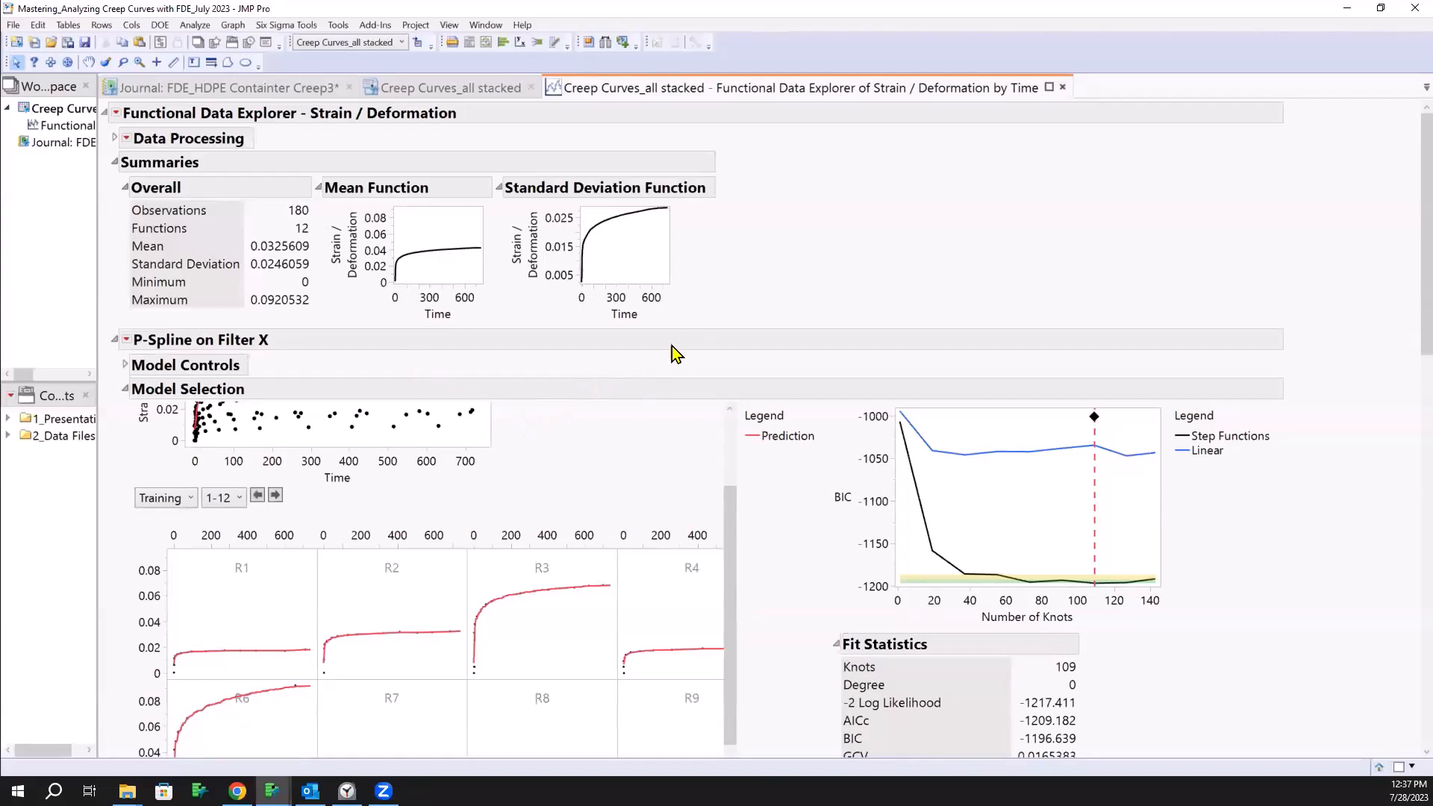
left_click(160, 29)
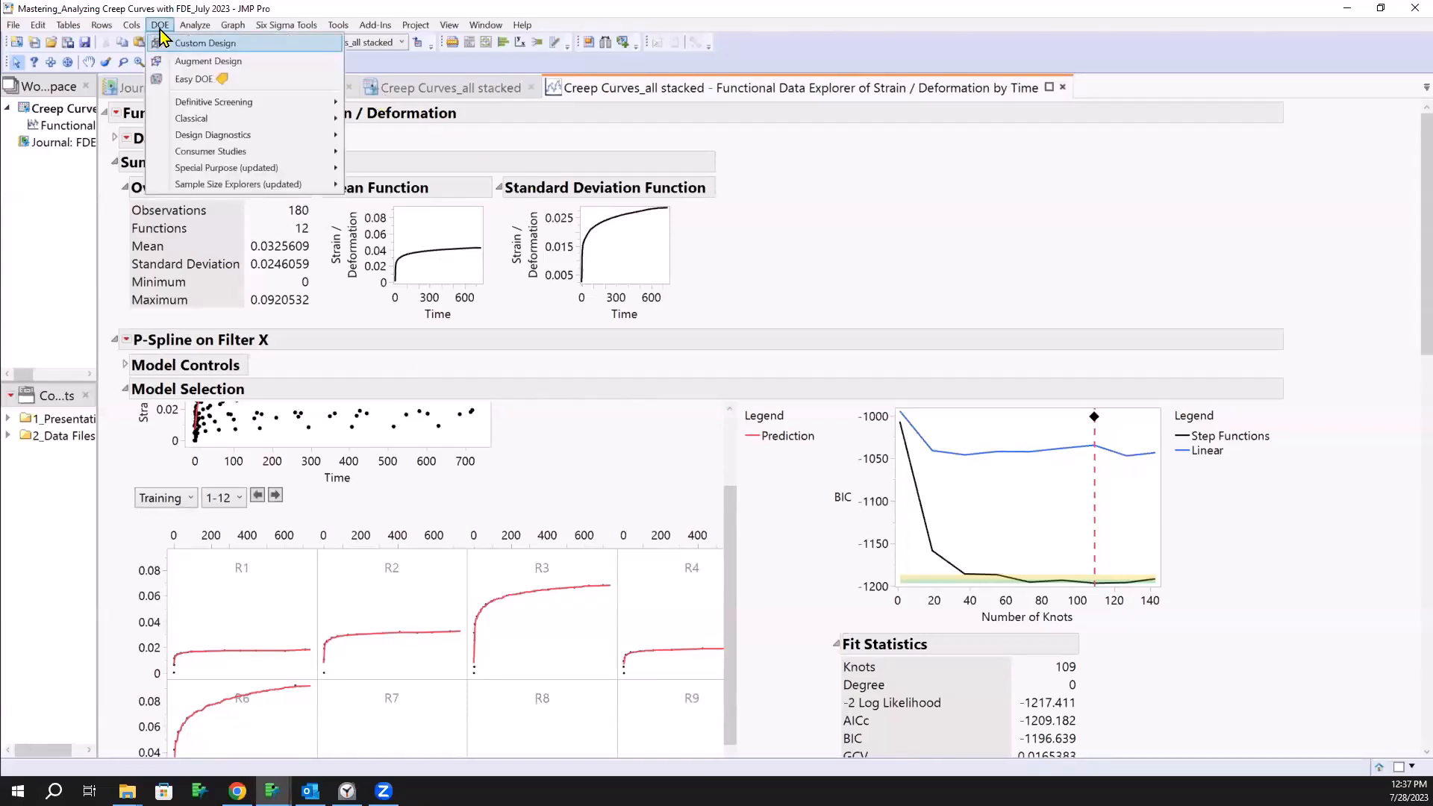
left_click(199, 45)
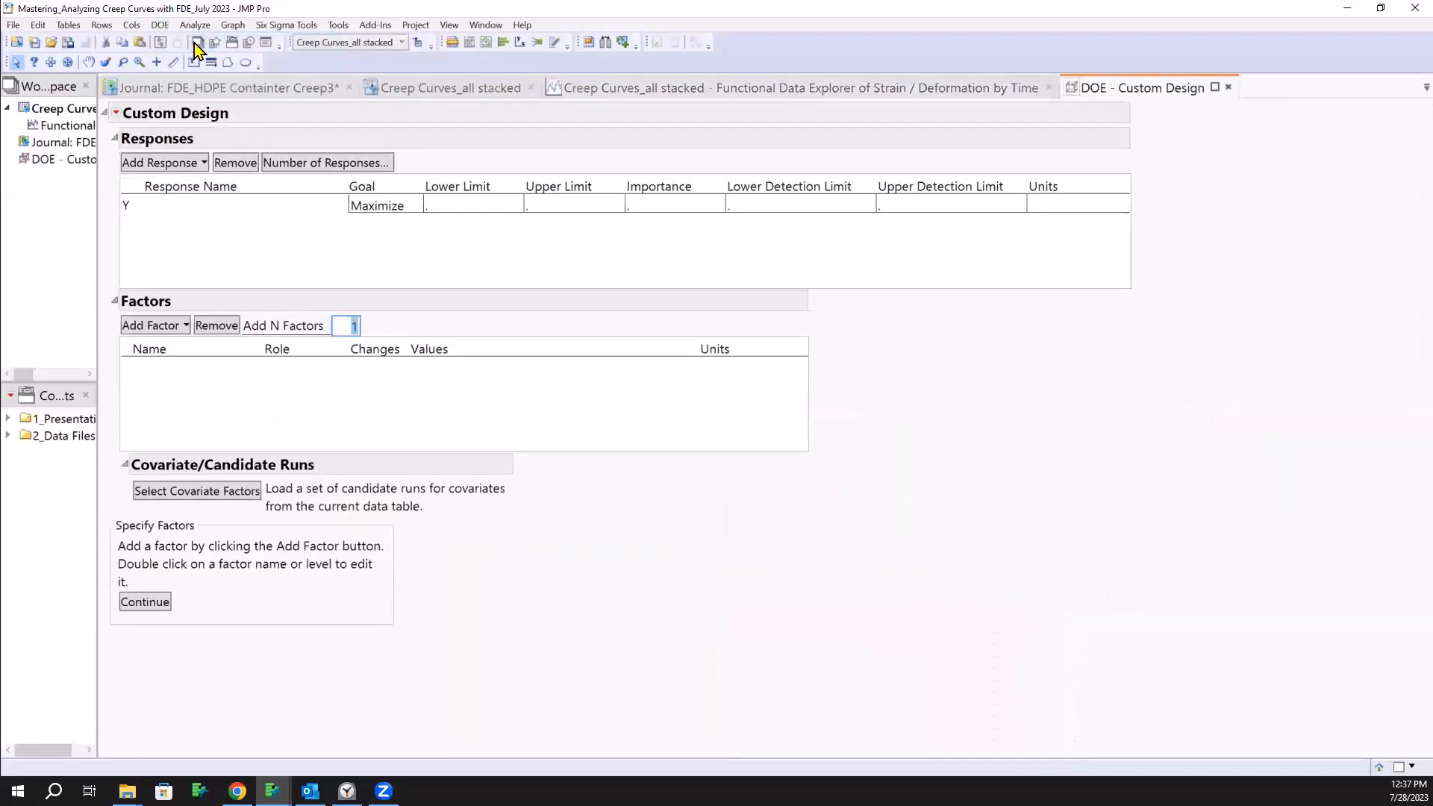
left_click(204, 164)
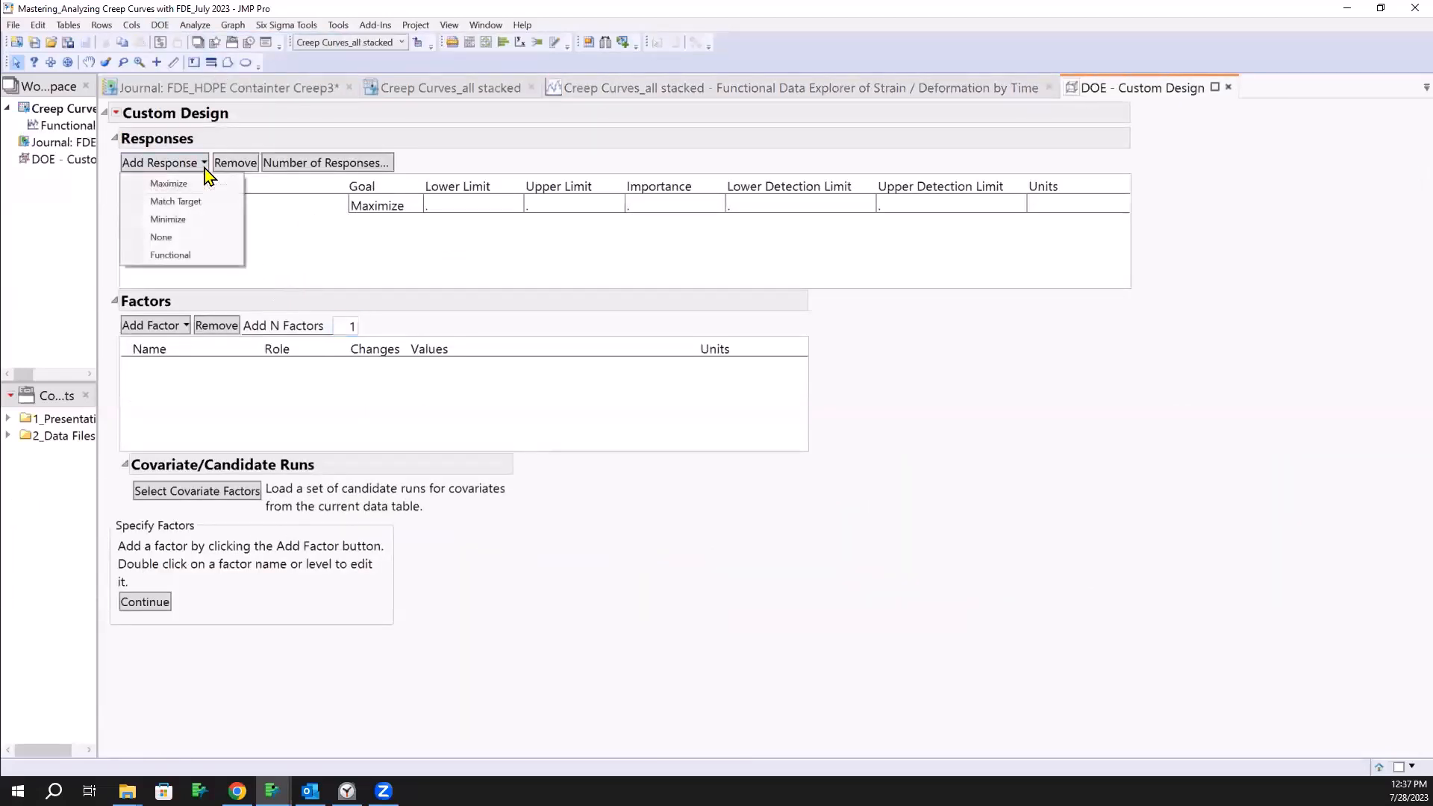
left_click(197, 257)
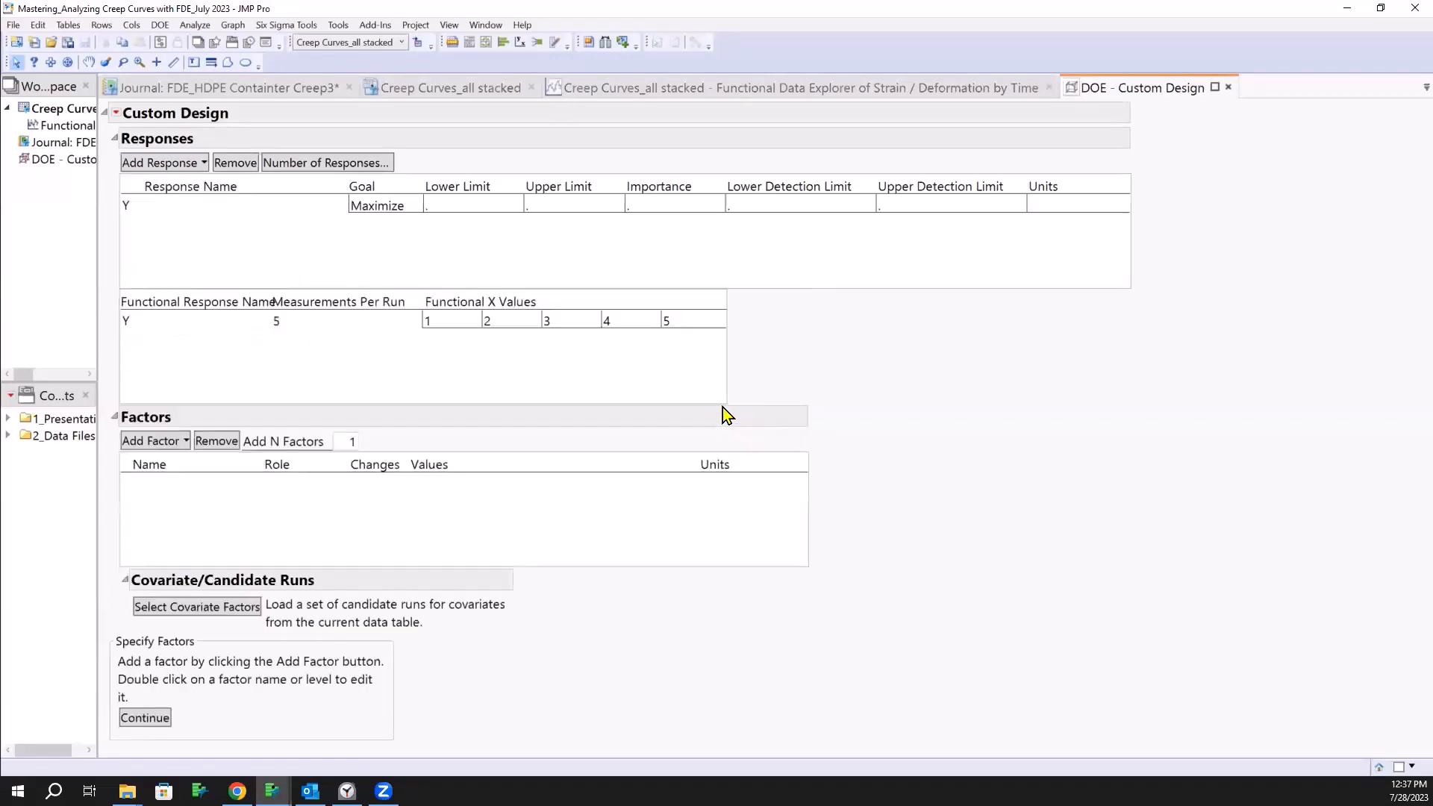
Step: Enlarge the functional response table to examine its name and measurements-per-run fields, and return to the creep curves journal
left_click_drag(724, 398, 968, 536)
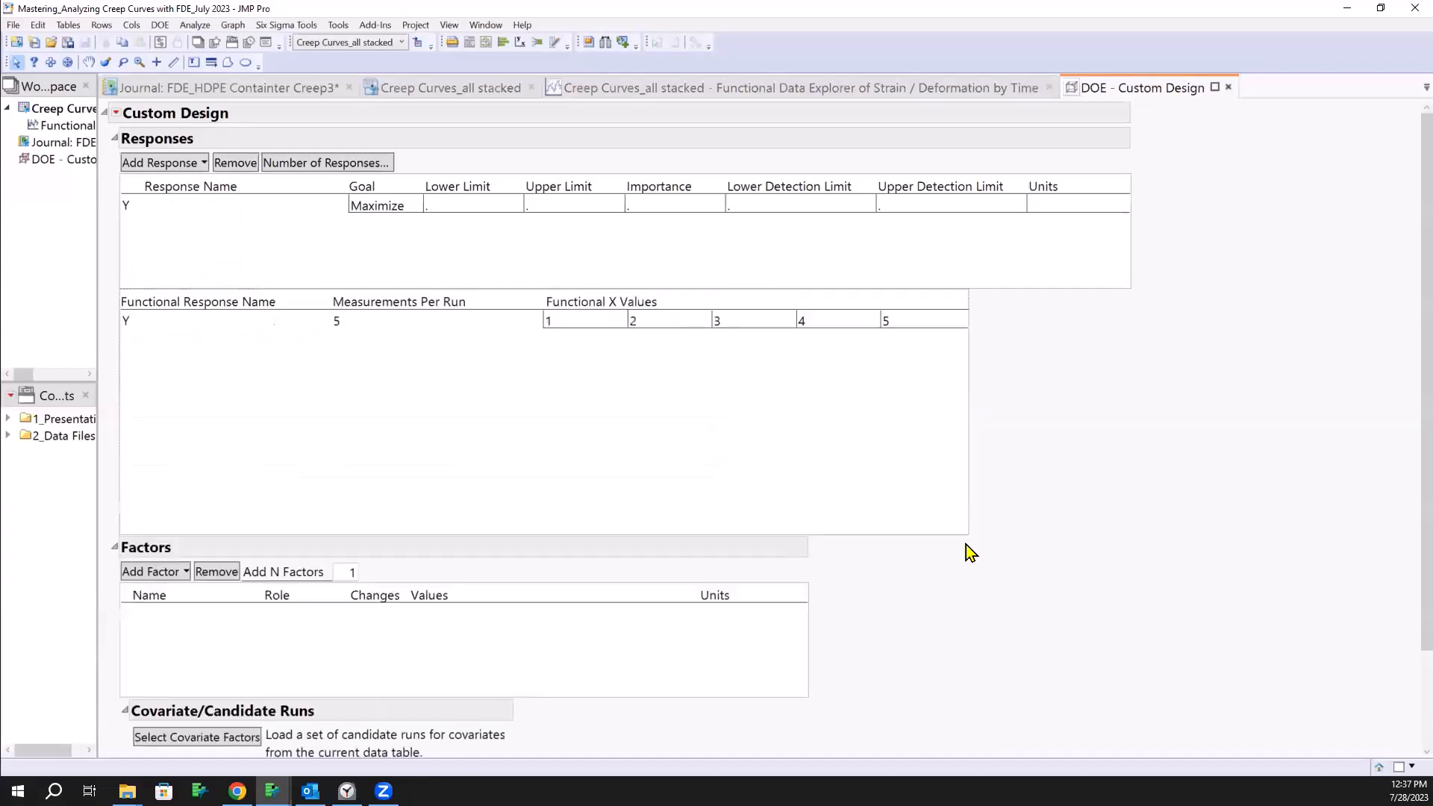
left_click(126, 321)
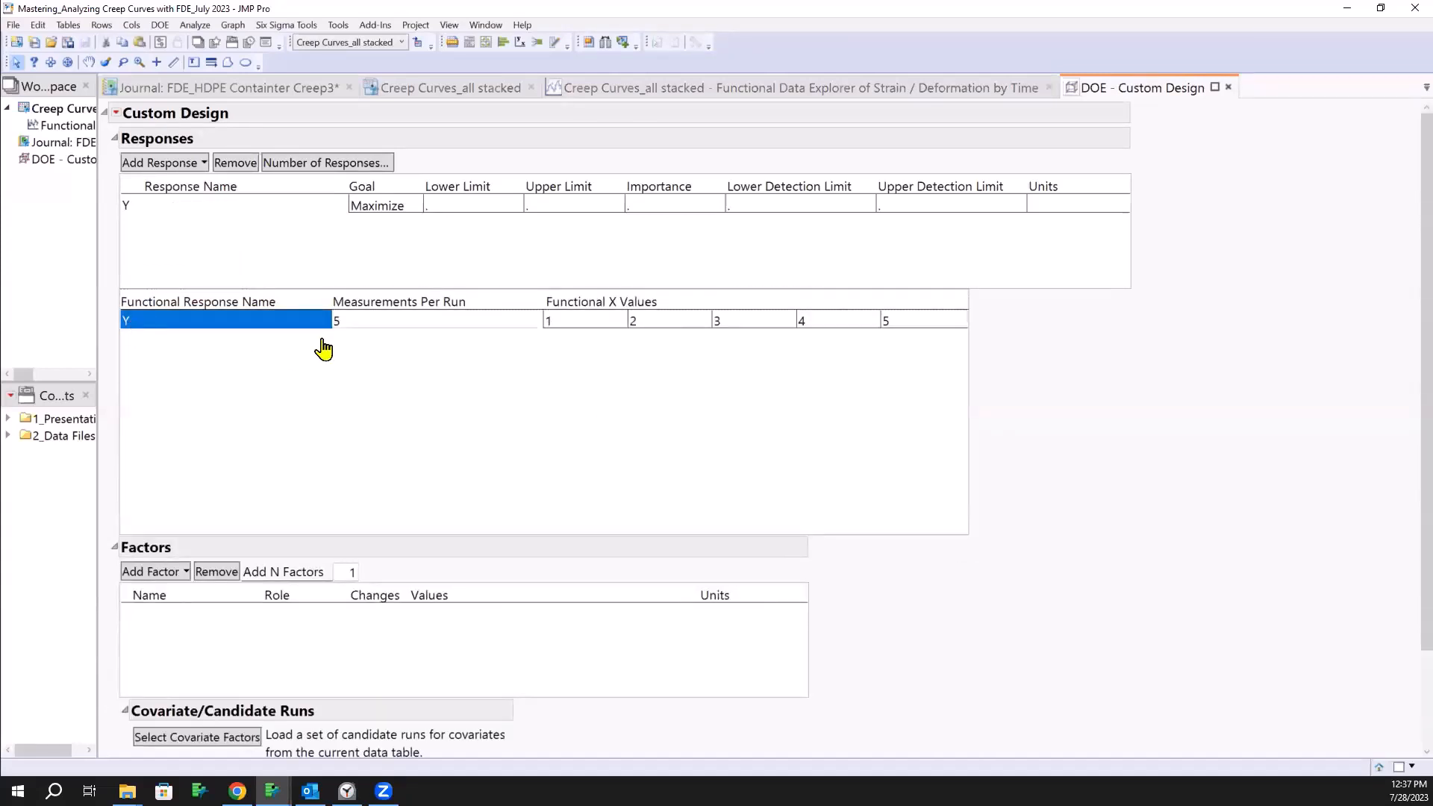
left_click(446, 317)
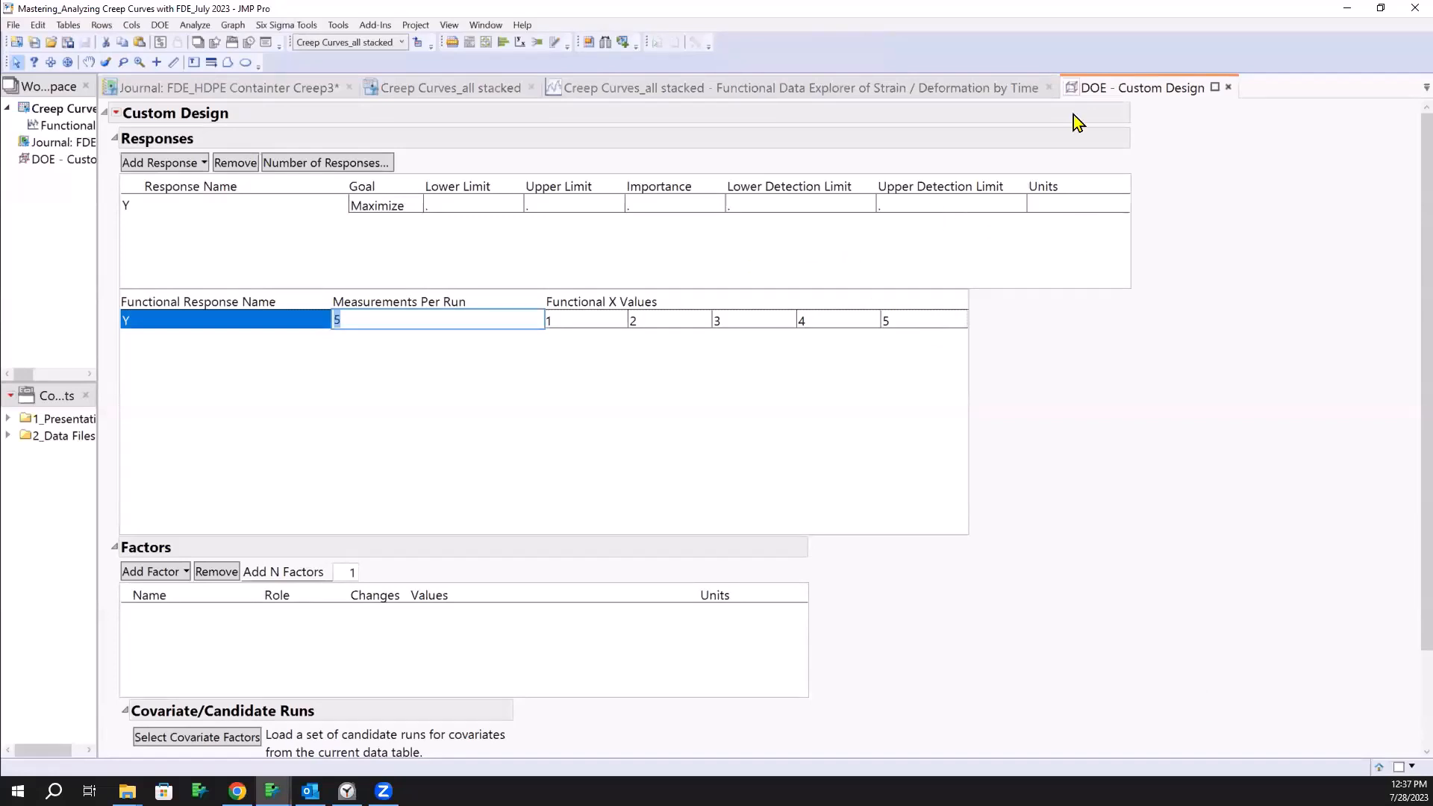
left_click(278, 88)
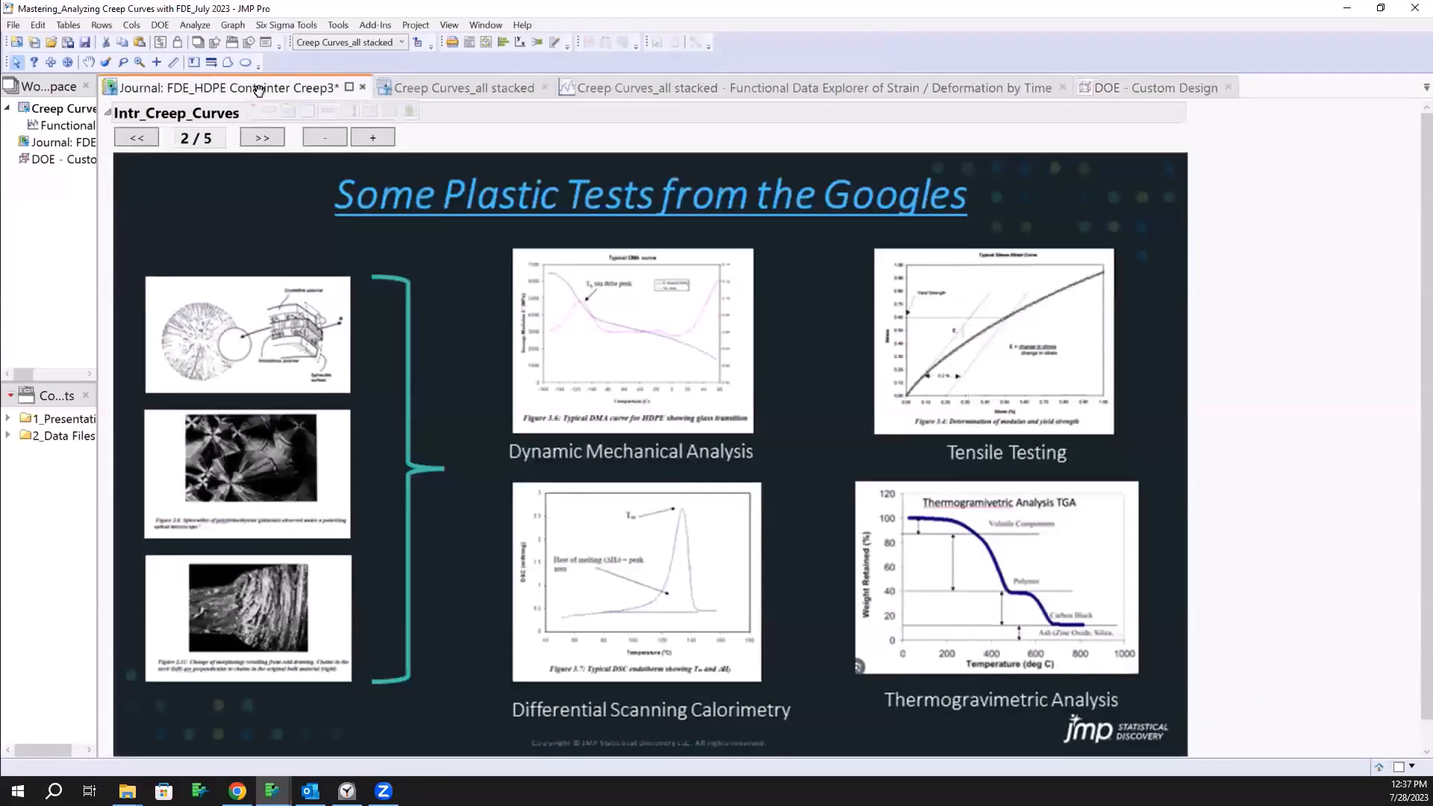